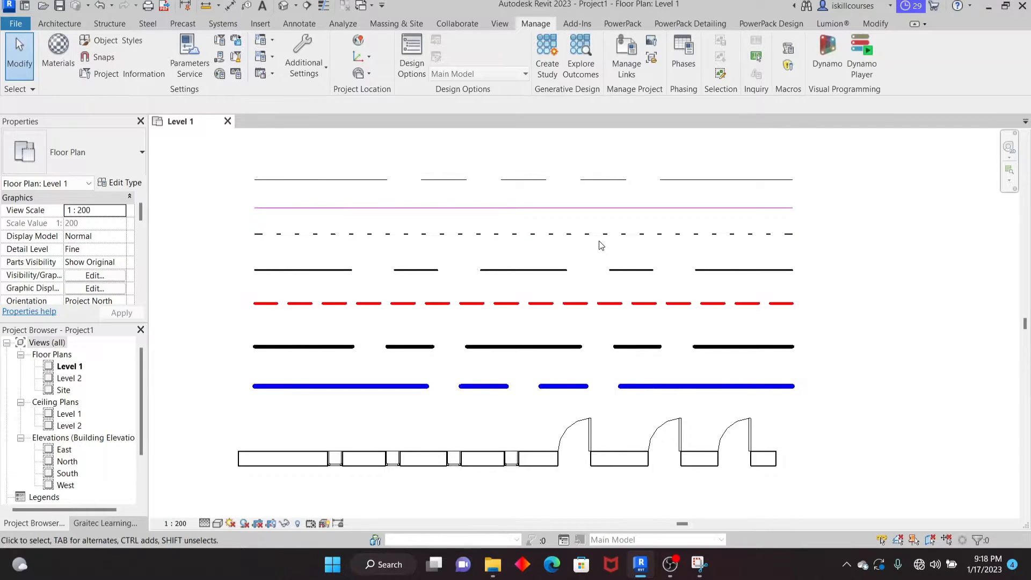
pyautogui.scroll(-2, 576, 260)
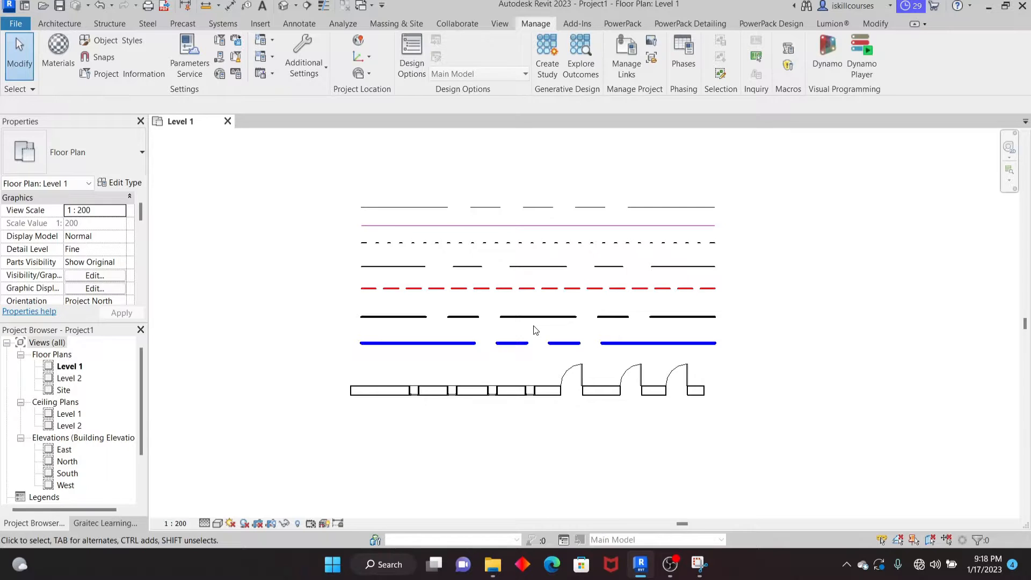
pyautogui.scroll(2, 528, 287)
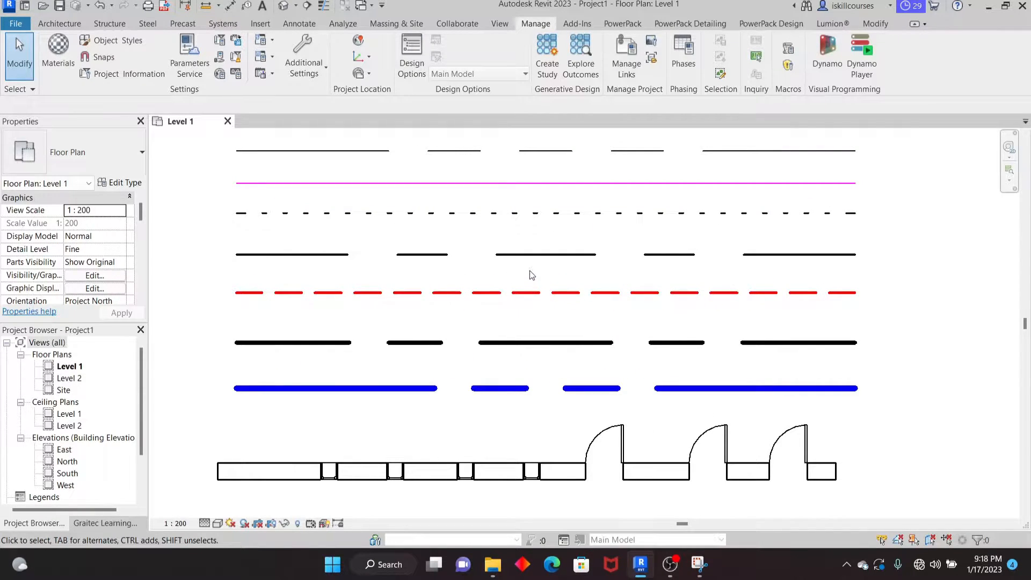
pyautogui.scroll(-1, 530, 274)
pyautogui.scroll(-1, 526, 276)
pyautogui.scroll(2, 531, 284)
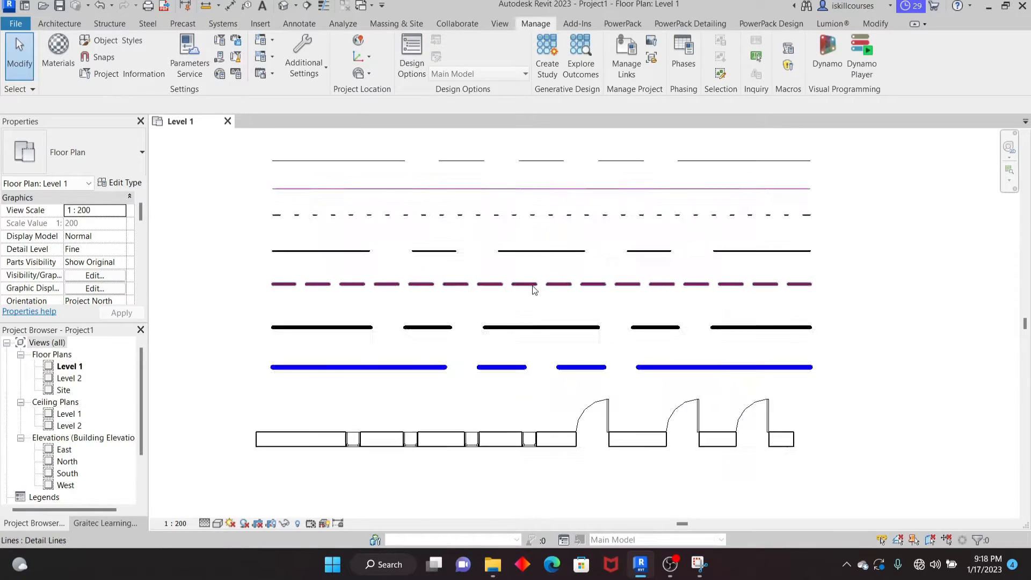
pyautogui.scroll(-1, 524, 298)
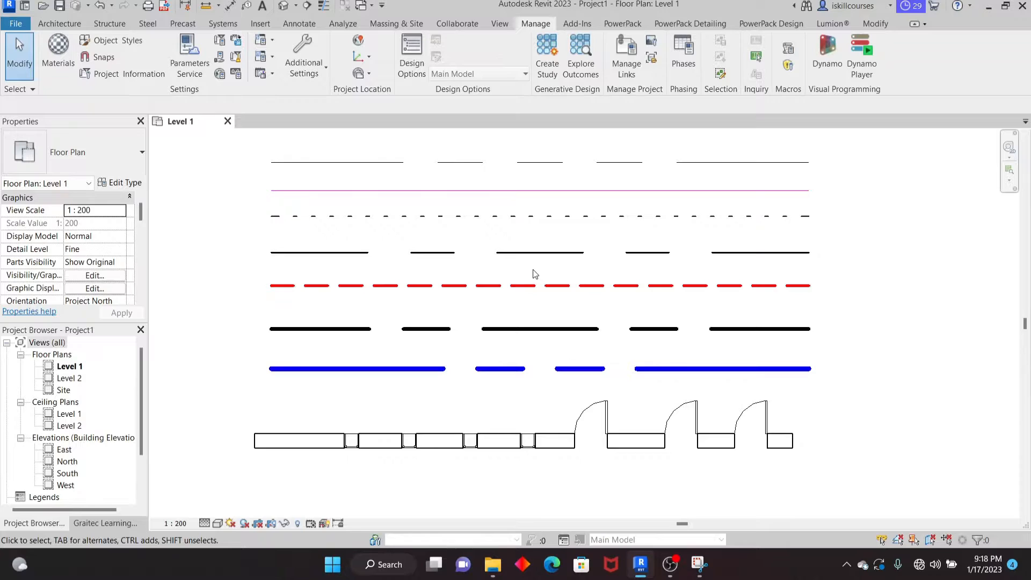
pyautogui.scroll(1, 536, 273)
pyautogui.scroll(-1, 536, 274)
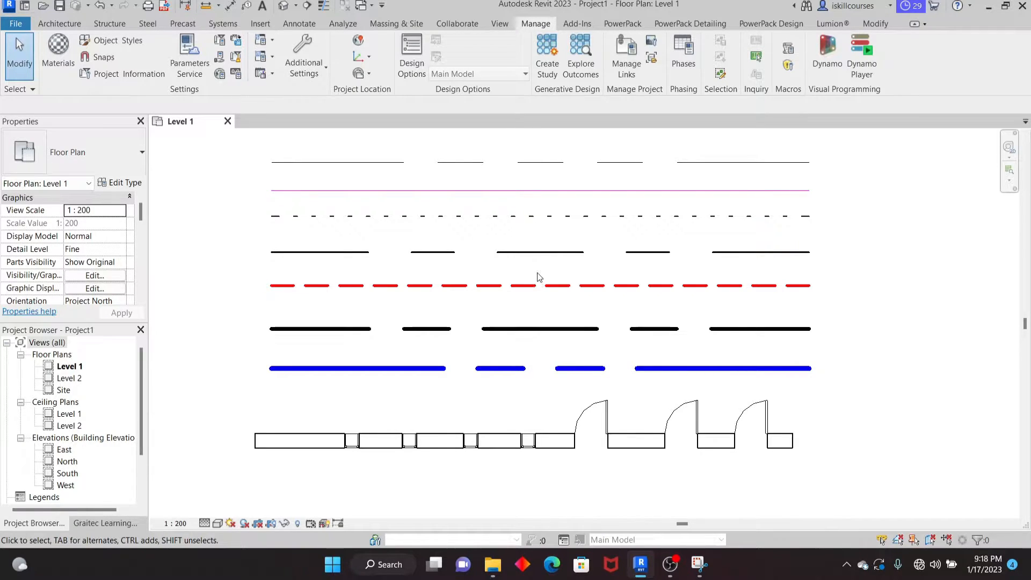
pyautogui.moveTo(541, 278); pyautogui.dragTo(537, 283, button='middle')
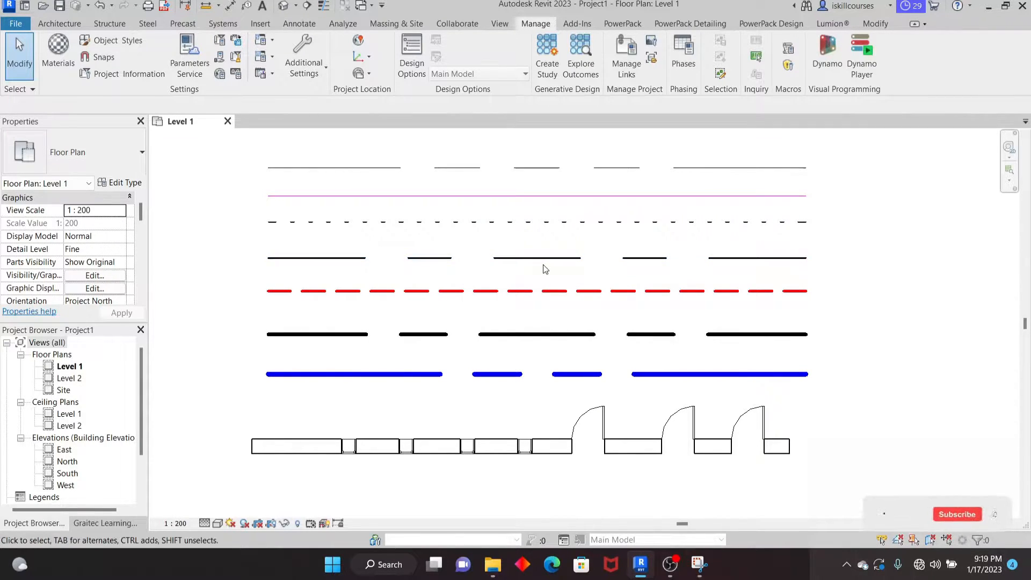
pyautogui.scroll(1, 549, 258)
pyautogui.scroll(-1, 533, 268)
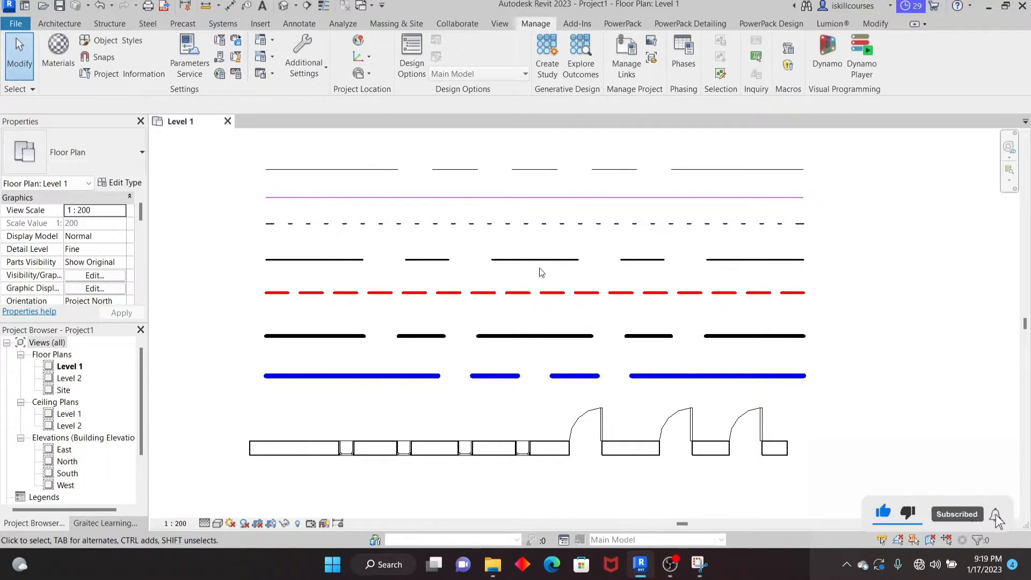
pyautogui.scroll(-1, 539, 267)
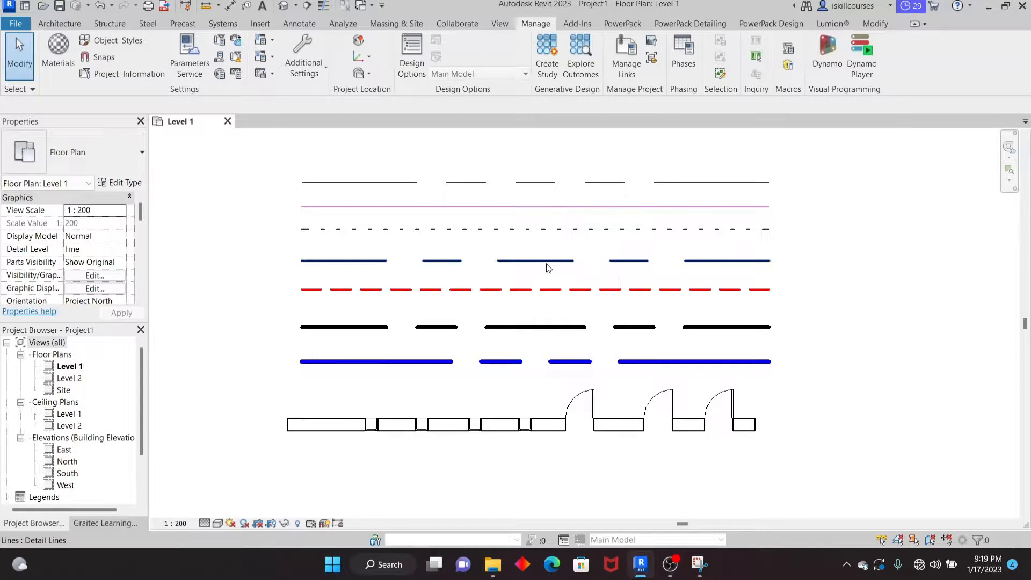
pyautogui.scroll(2, 563, 250)
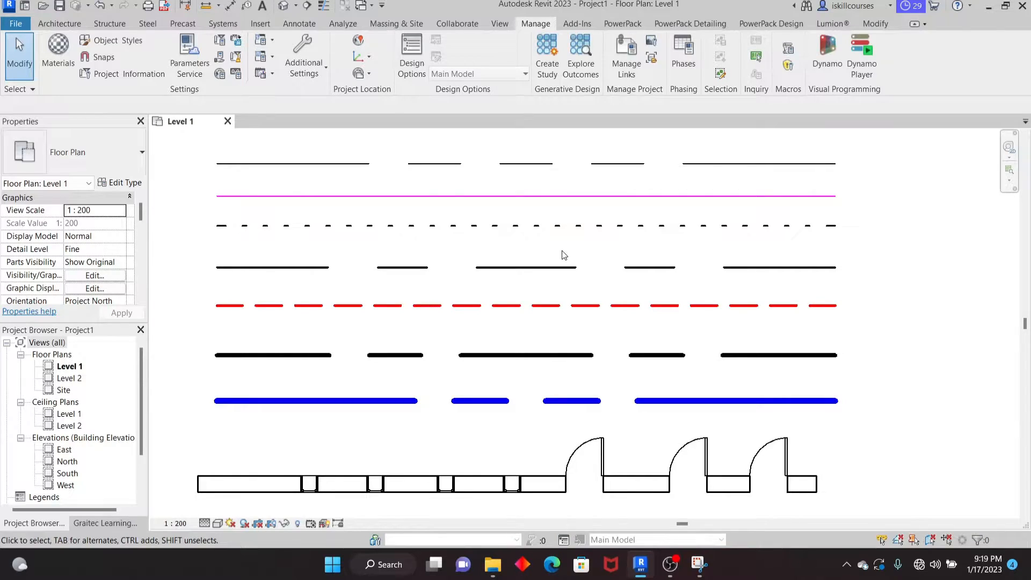
pyautogui.scroll(-3, 500, 192)
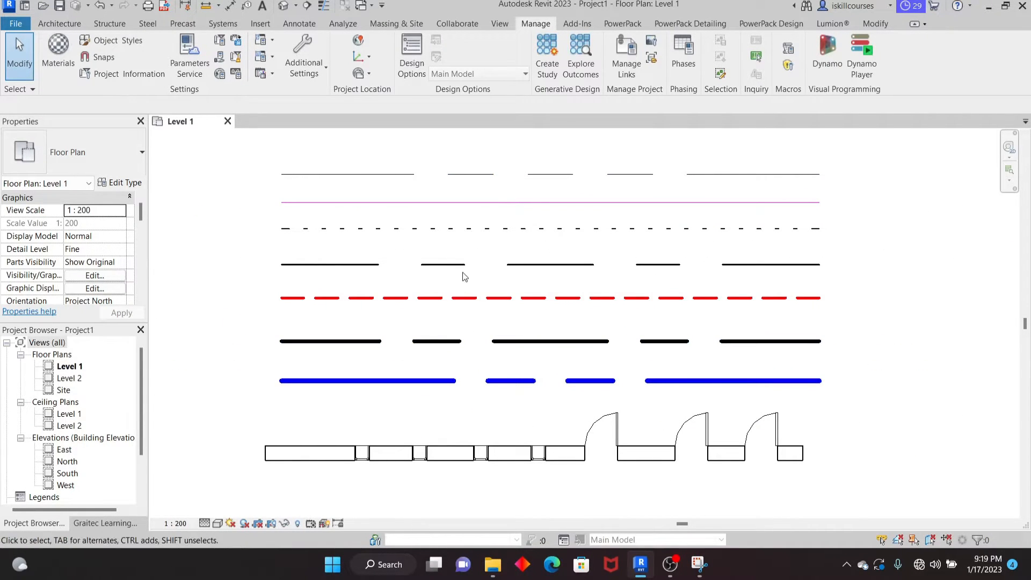
pyautogui.scroll(-2, 545, 327)
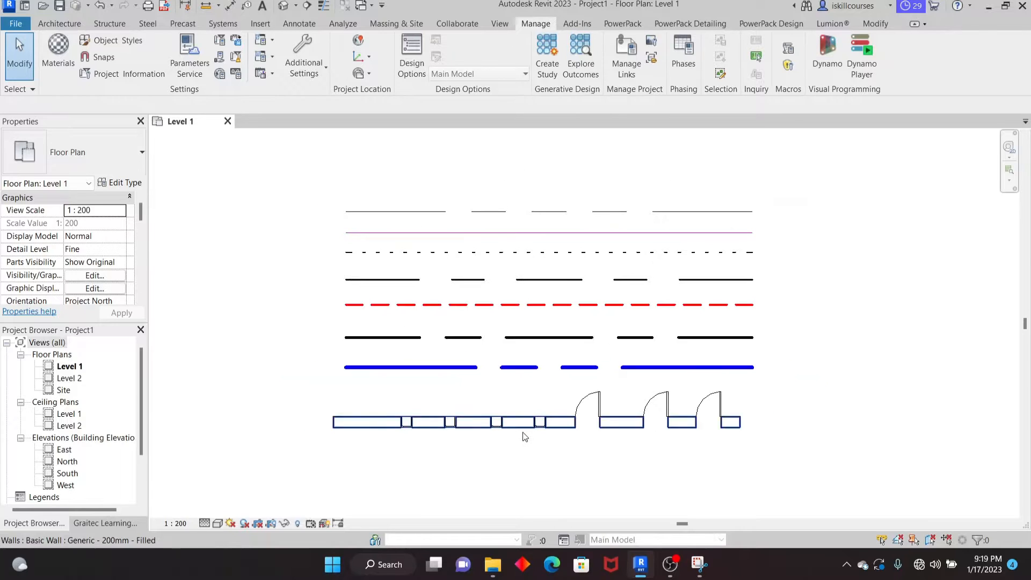
pyautogui.scroll(3, 525, 434)
pyautogui.scroll(-2, 531, 451)
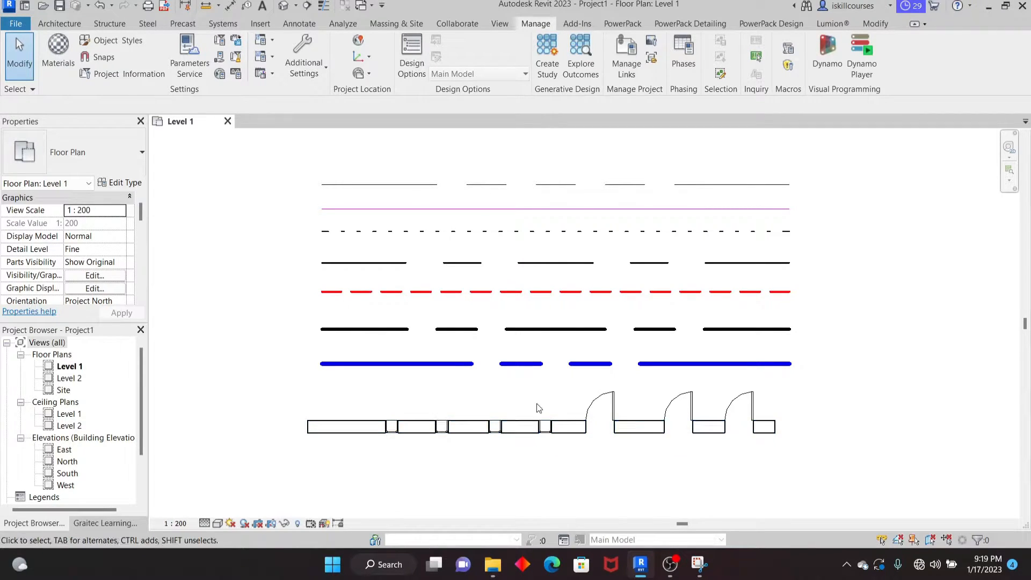
# Inspect the line styles of the sample detail lines and the properties of the wall beneath them.
pyautogui.click(498, 192)
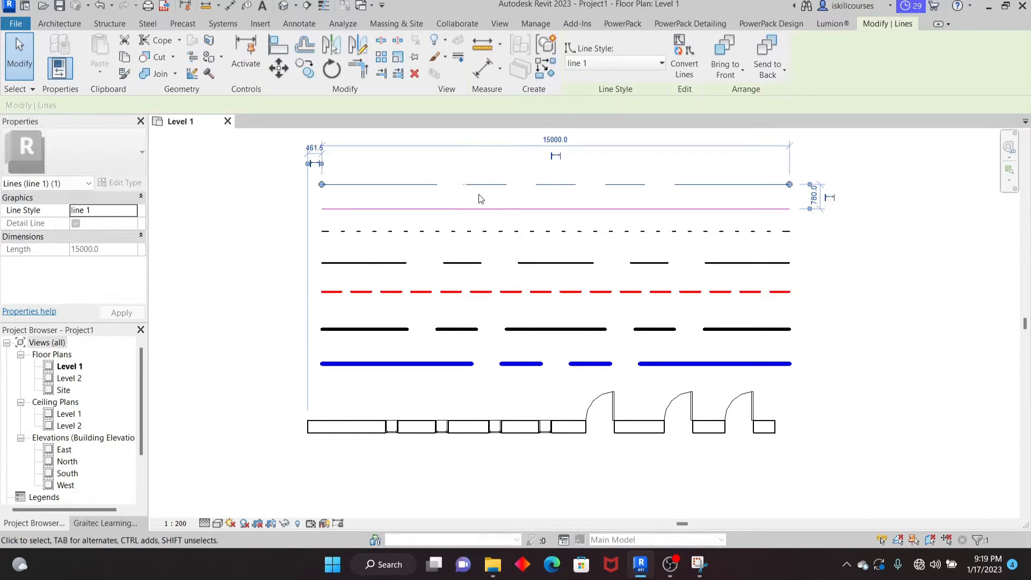
pyautogui.click(408, 209)
pyautogui.click(395, 232)
pyautogui.click(382, 263)
pyautogui.click(376, 292)
pyautogui.click(384, 376)
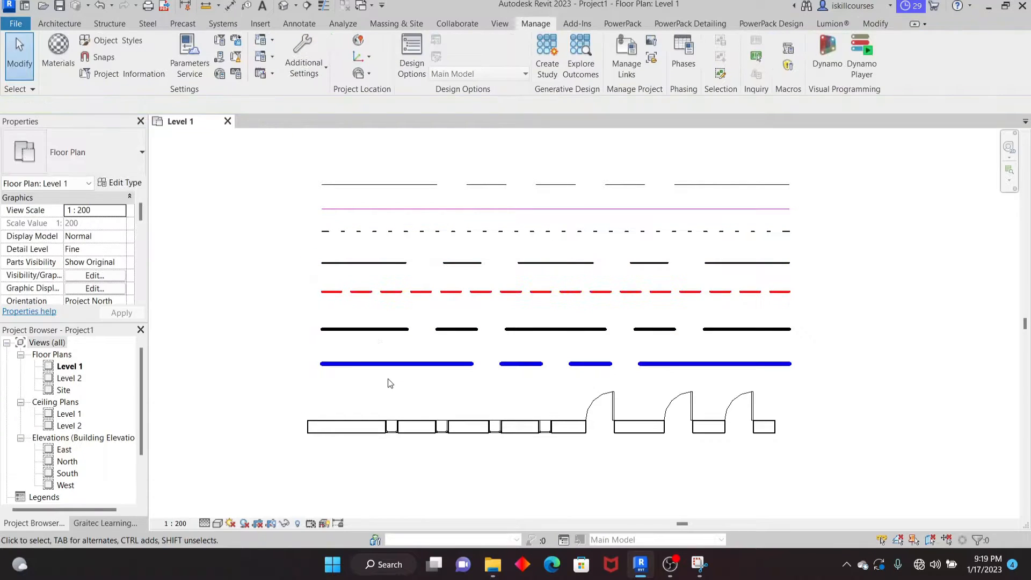
pyautogui.click(348, 424)
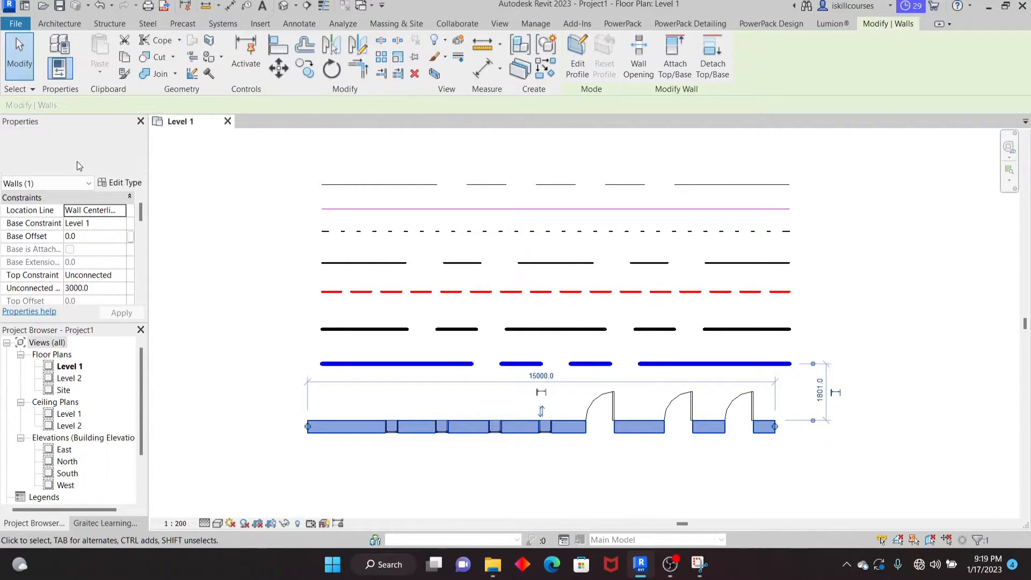
pyautogui.click(643, 403)
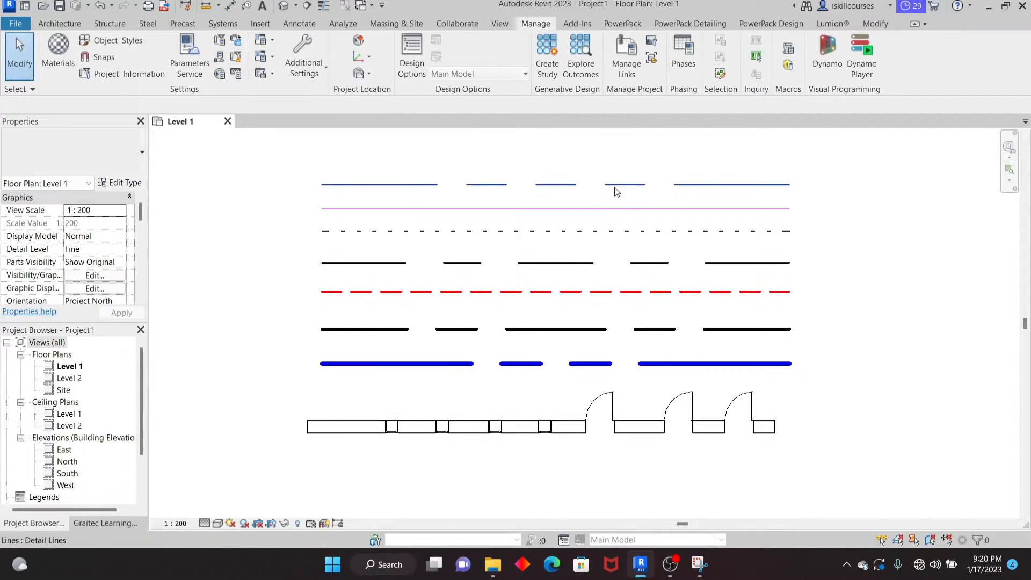
pyautogui.click(519, 440)
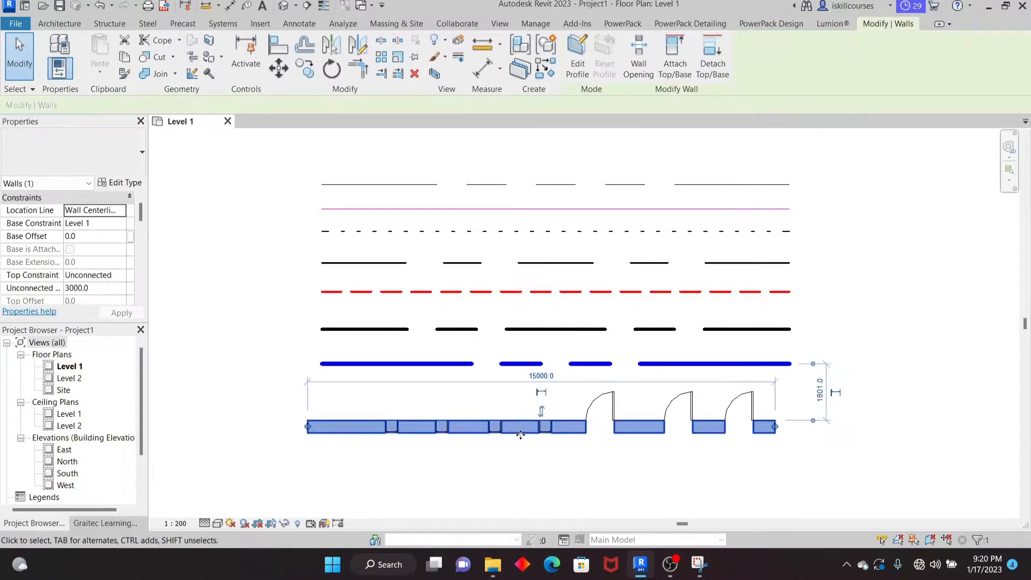
pyautogui.click(525, 391)
pyautogui.click(526, 364)
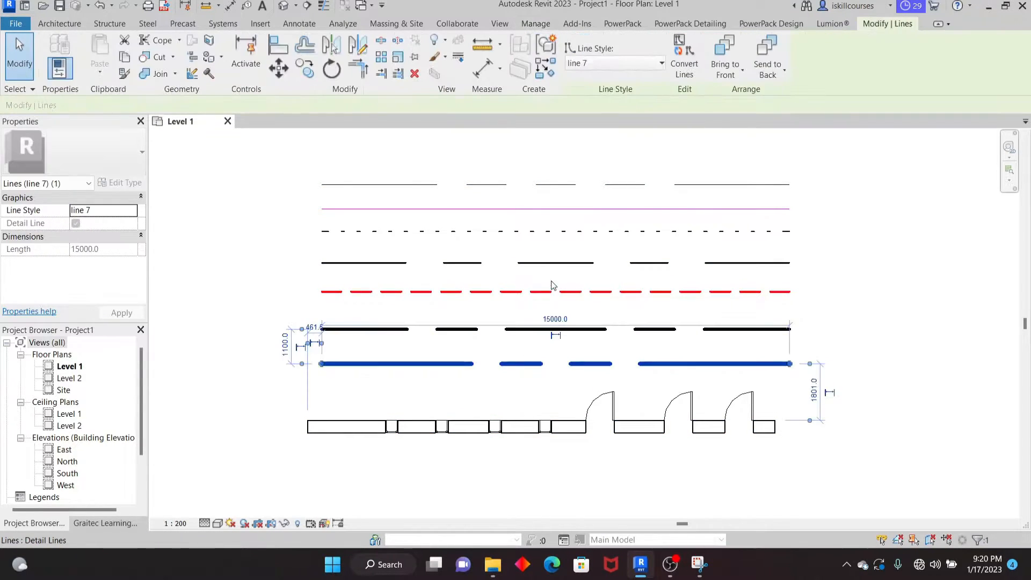
pyautogui.press('Escape')
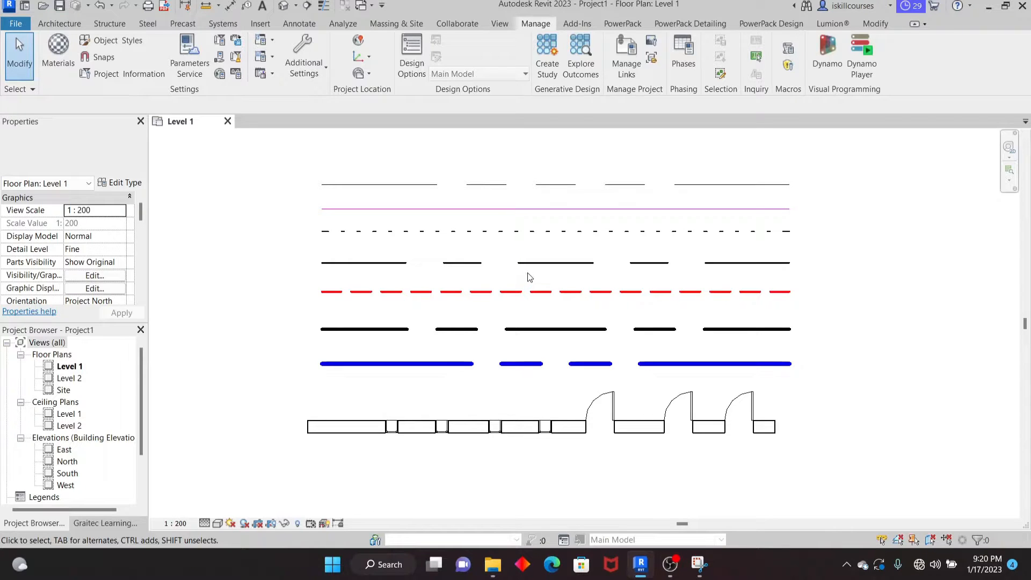
# Create a new project from the Metric-Architectural Template and dismiss the script error dialog.
pyautogui.click(14, 26)
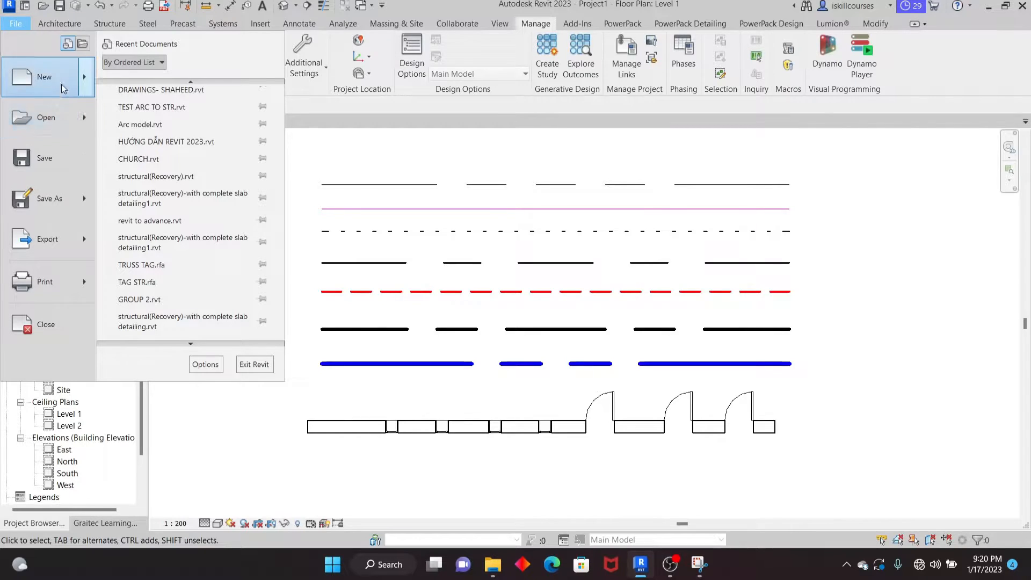
pyautogui.moveTo(61, 76)
pyautogui.click(163, 86)
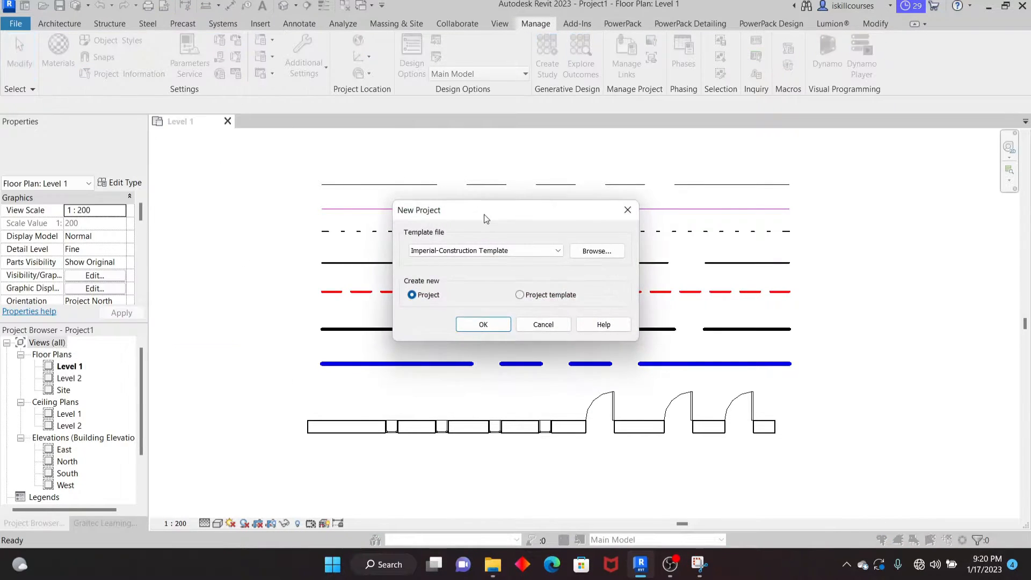
pyautogui.click(557, 250)
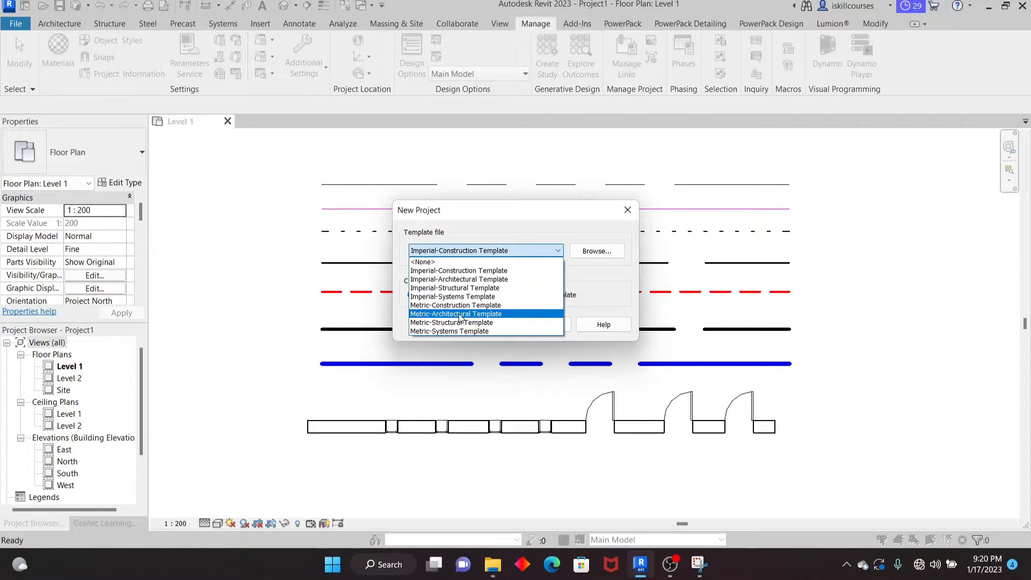
pyautogui.click(459, 317)
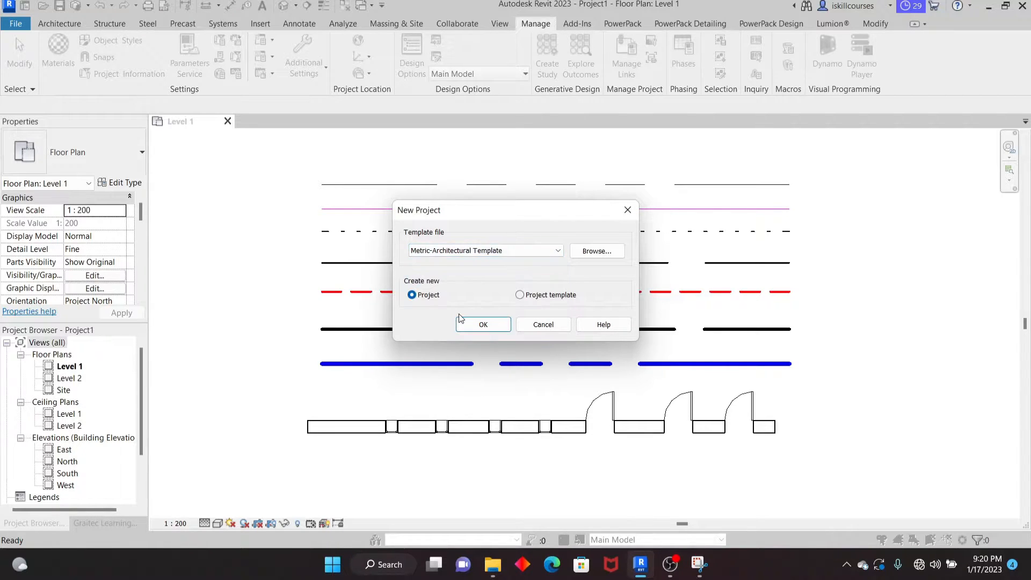
pyautogui.click(473, 325)
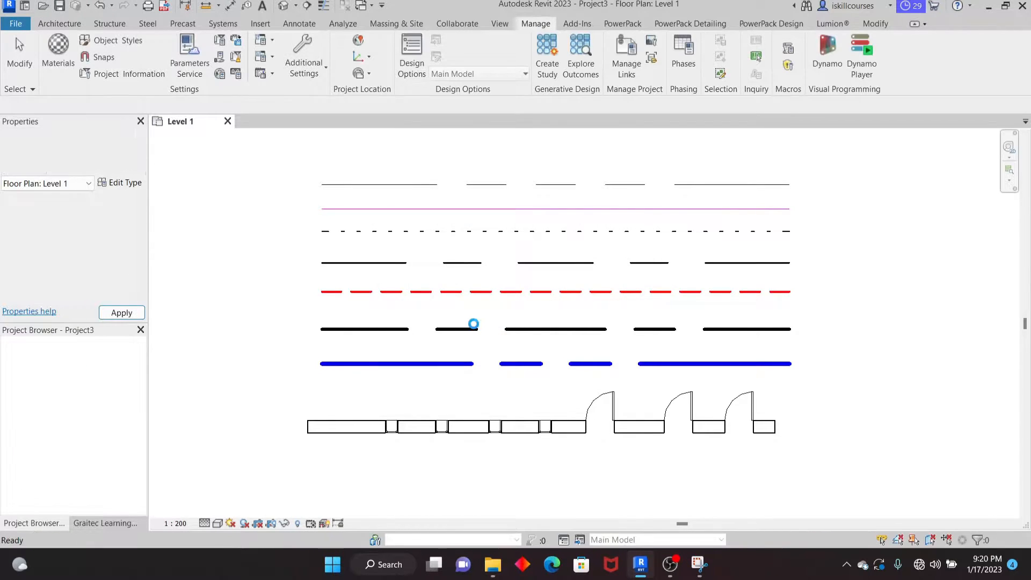
pyautogui.click(498, 359)
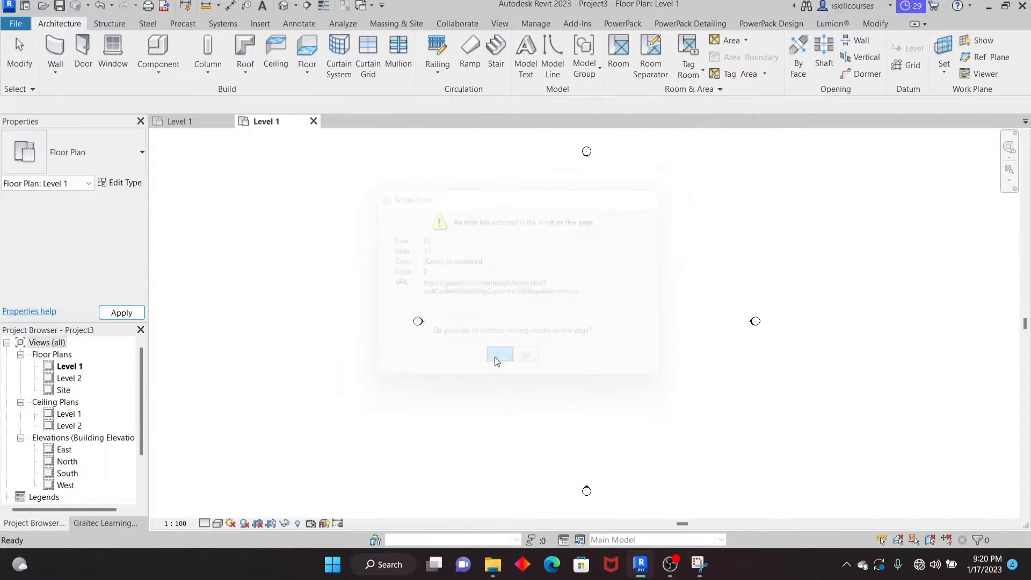
# Draw a horizontal detail line in the <Hidden> line style between the elevation markers, in the upper half of the Level 1 plan.
pyautogui.scroll(-3, 484, 262)
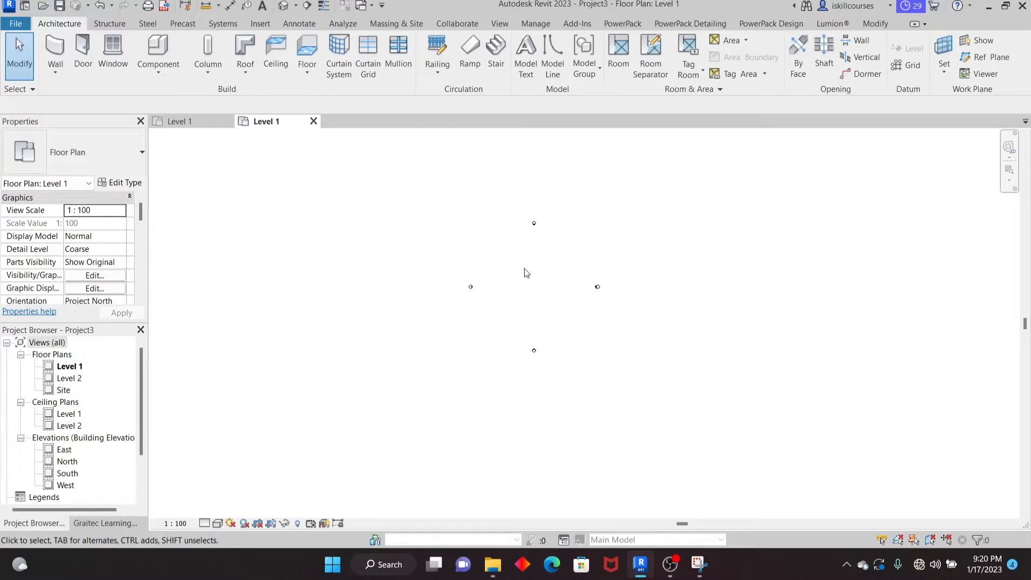
pyautogui.scroll(1, 525, 273)
pyautogui.click(299, 24)
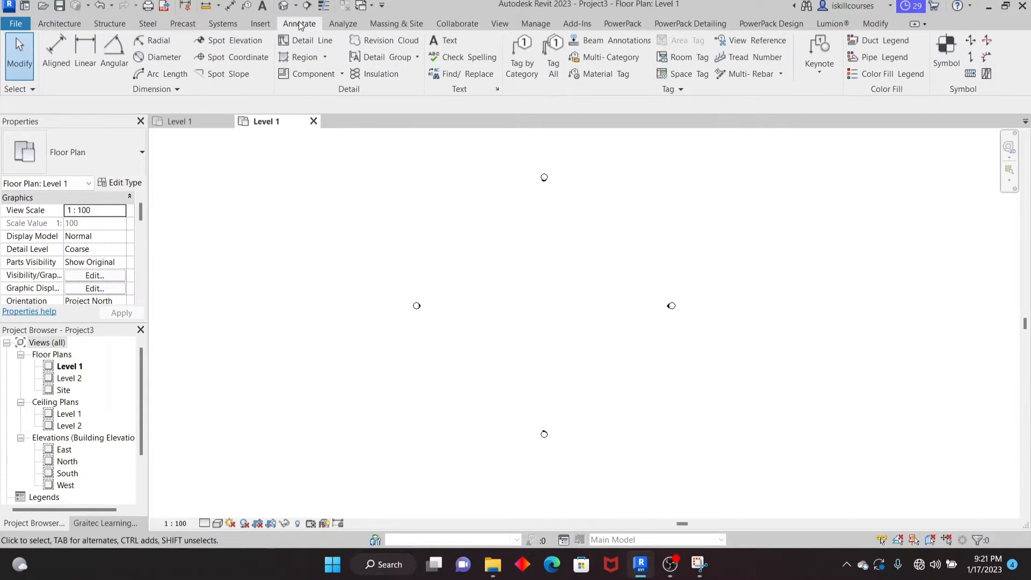
pyautogui.click(301, 40)
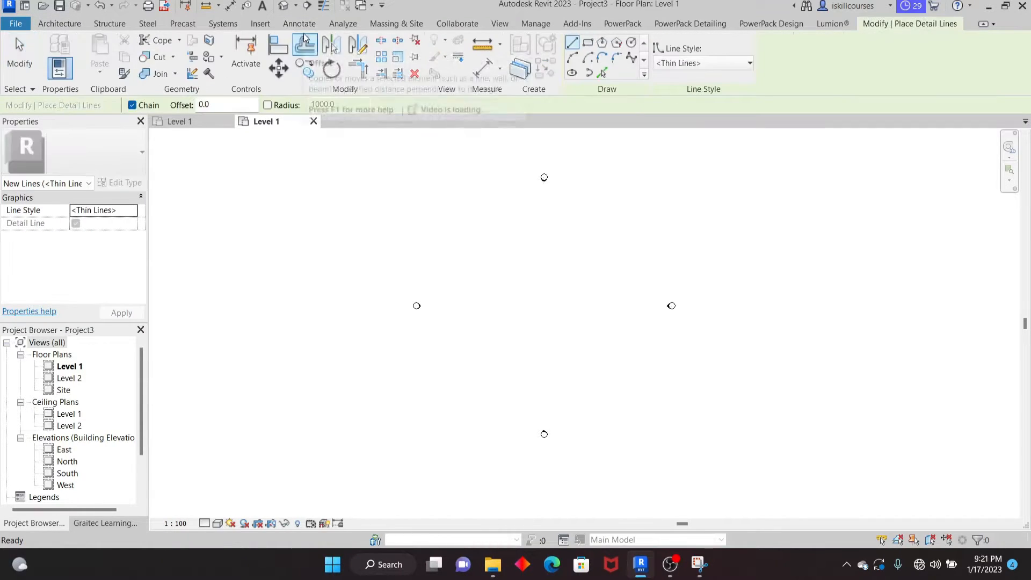
pyautogui.click(749, 64)
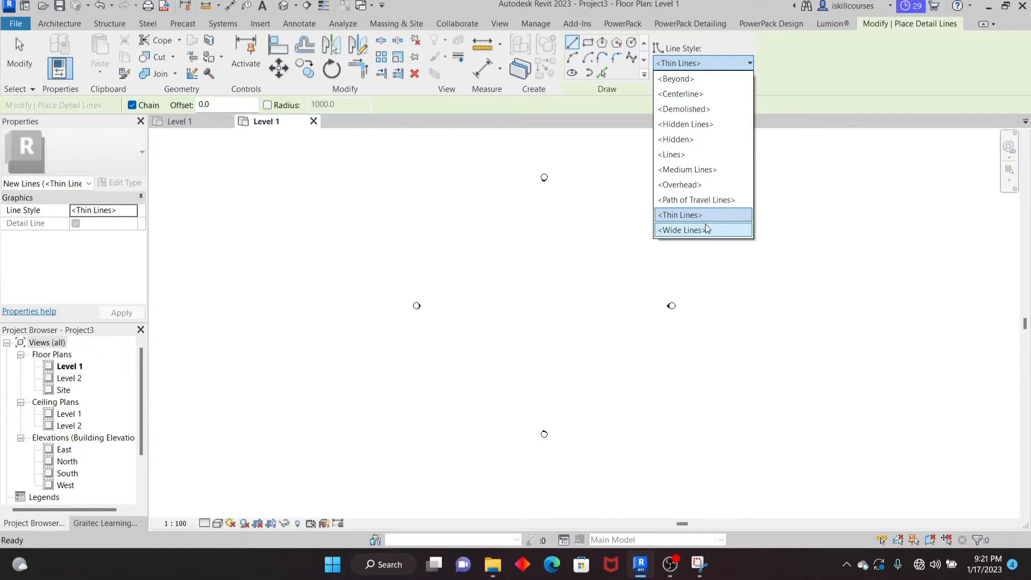
pyautogui.click(678, 139)
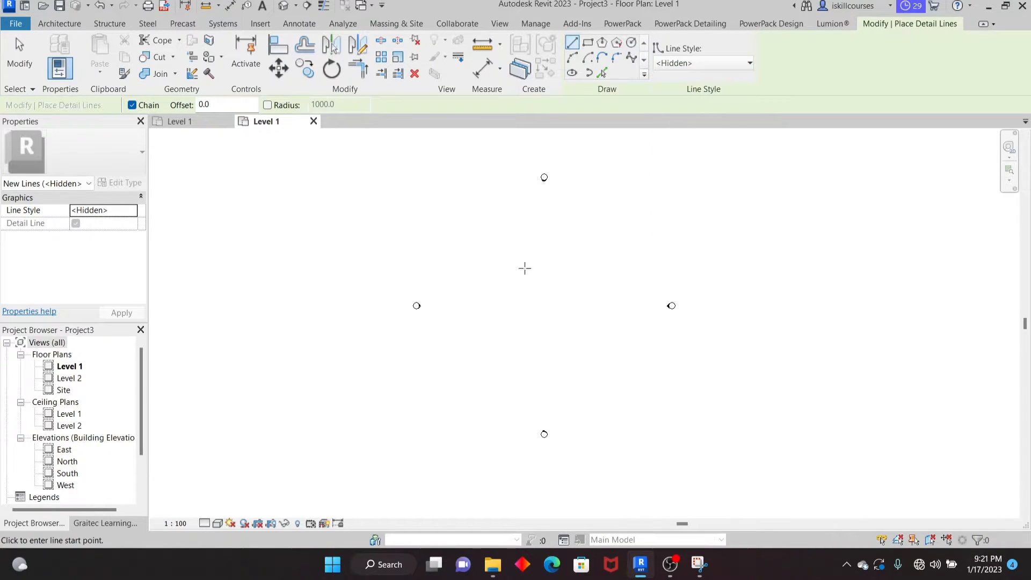
pyautogui.click(469, 242)
pyautogui.click(602, 242)
pyautogui.rightClick(601, 181)
pyautogui.click(615, 191)
# Draw a parallel detail line in the <Wide Lines> style just below the dashed line, matching its length.
pyautogui.click(750, 63)
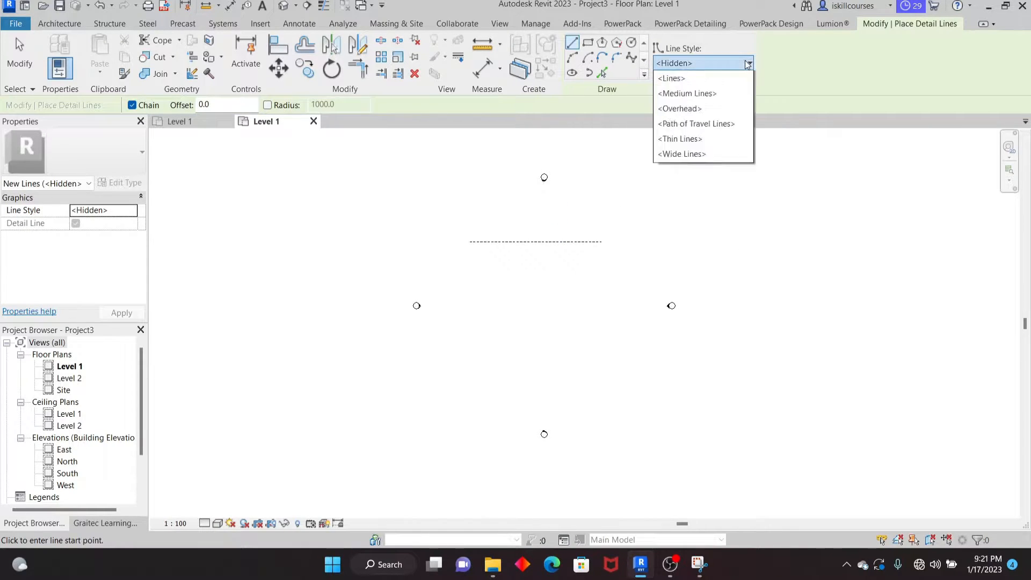
pyautogui.click(681, 235)
pyautogui.click(469, 242)
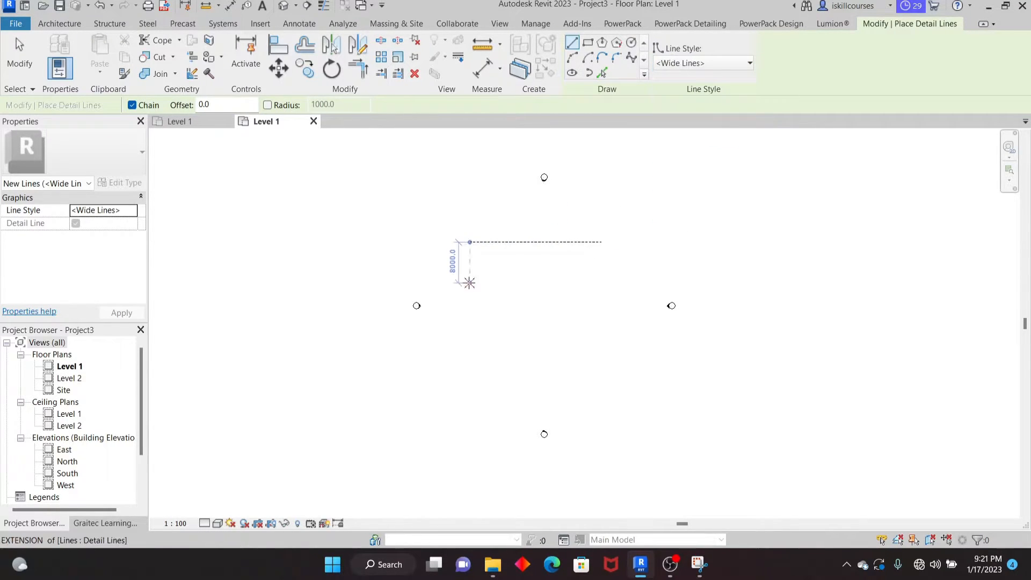
pyautogui.click(470, 267)
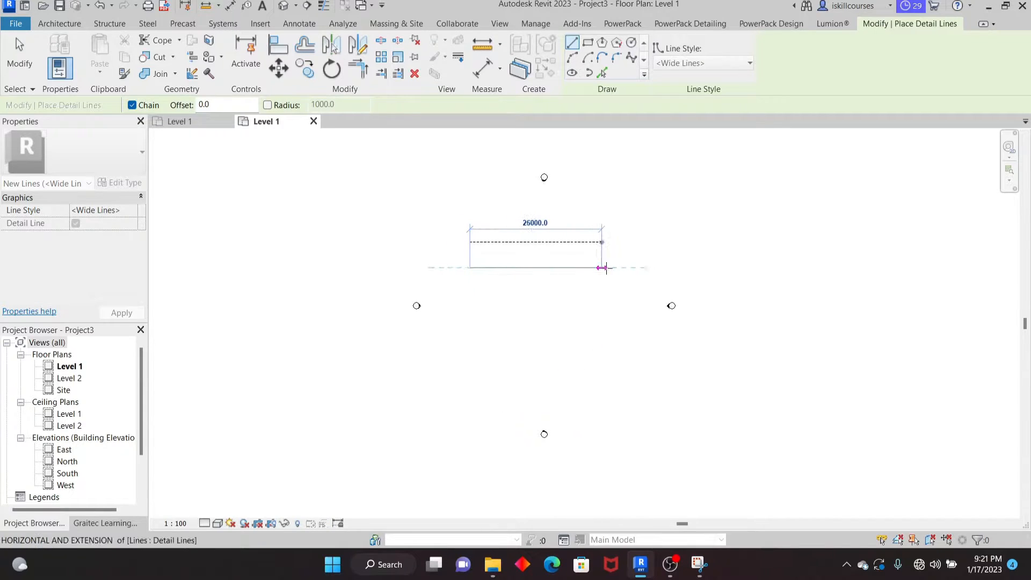
pyautogui.click(601, 267)
pyautogui.rightClick(621, 173)
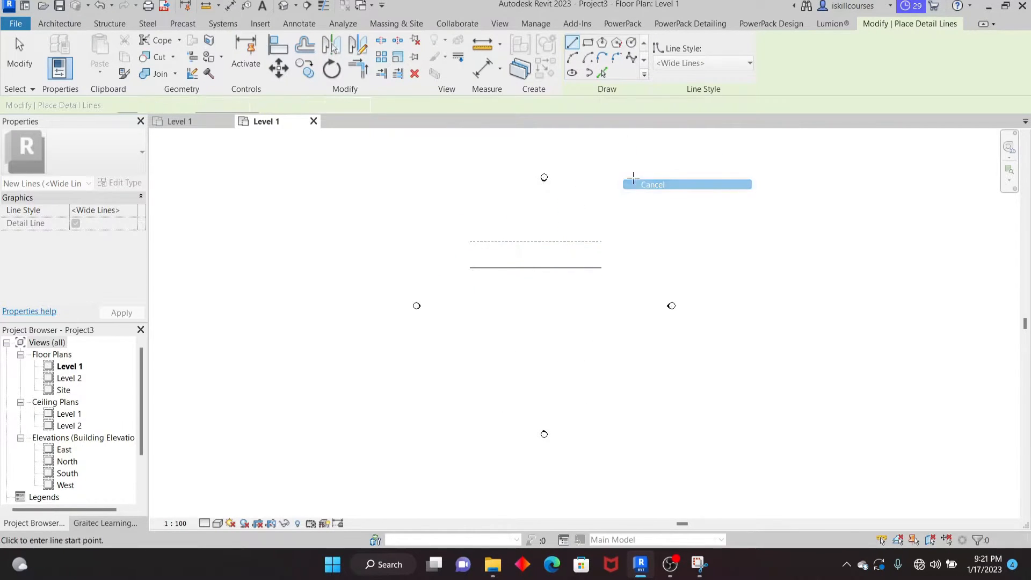
pyautogui.click(631, 177)
pyautogui.scroll(2, 517, 249)
pyautogui.scroll(4, 517, 248)
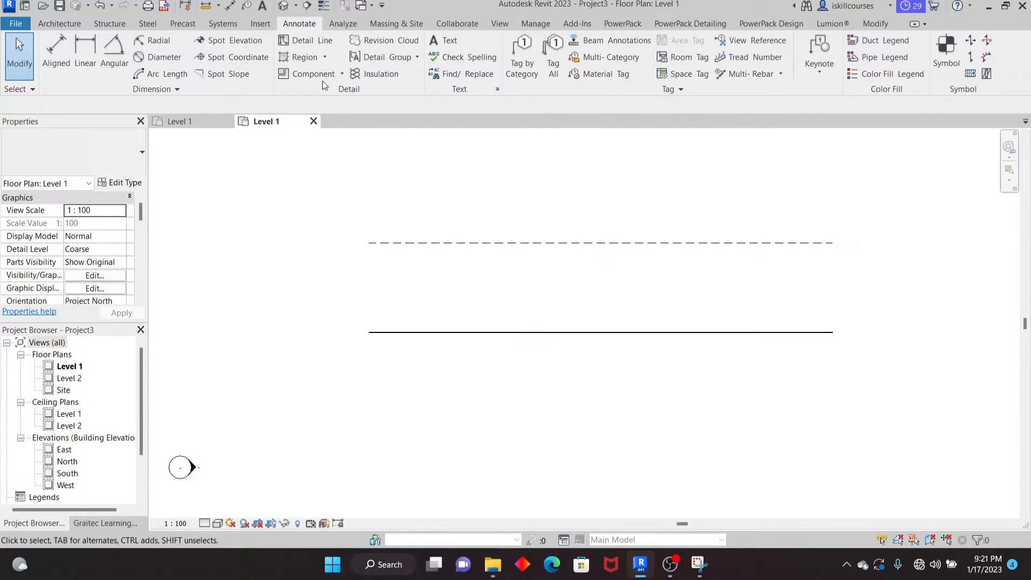
# Toggle the Thin Lines display to compare the thickness of the two detail lines.
pyautogui.click(324, 6)
pyautogui.click(324, 6)
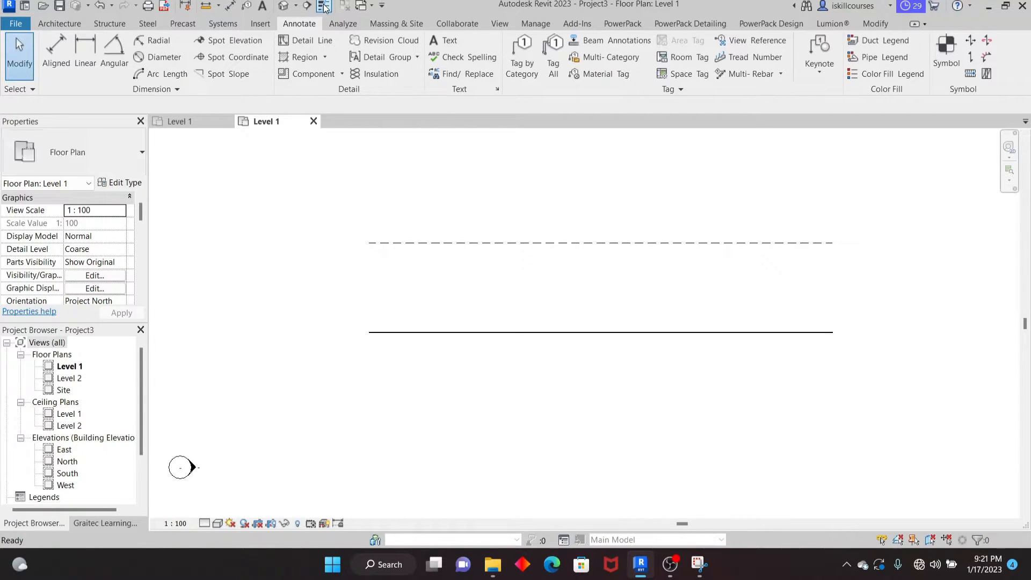
pyautogui.scroll(-2, 531, 294)
pyautogui.scroll(-3, 531, 301)
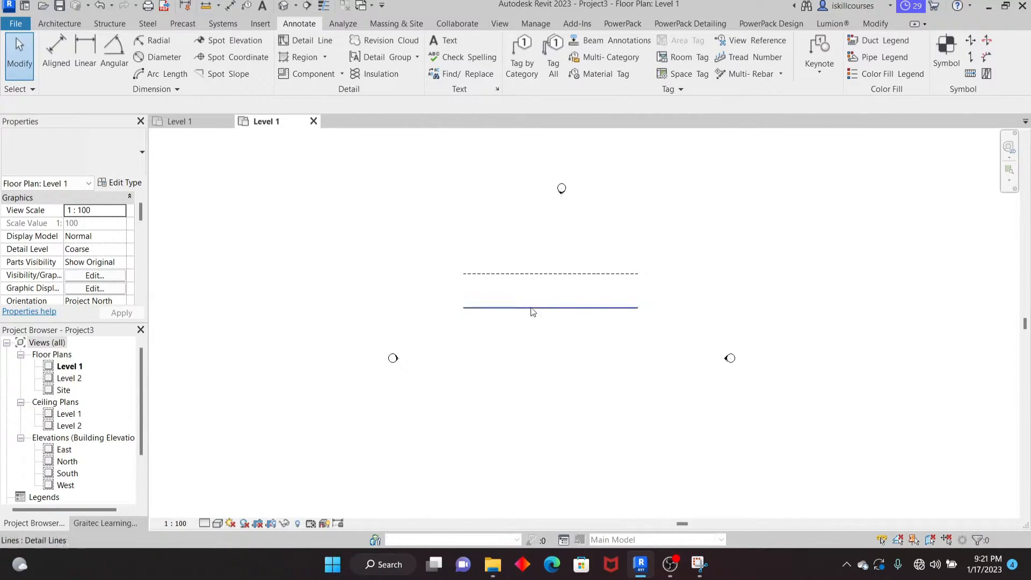
# Review the line styles offered for detail lines and leave the Detail Line command without drawing.
pyautogui.click(306, 40)
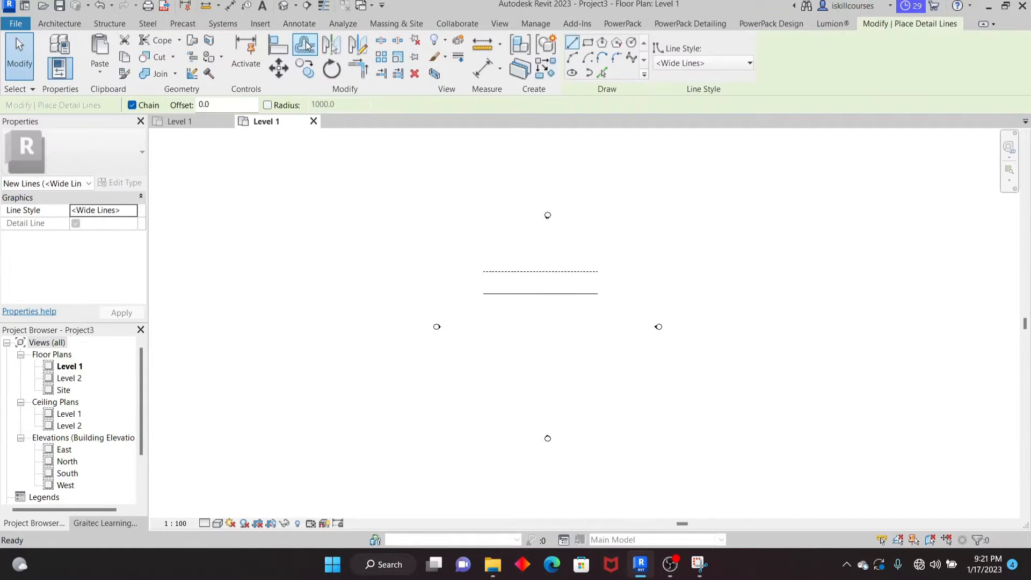
pyautogui.click(749, 63)
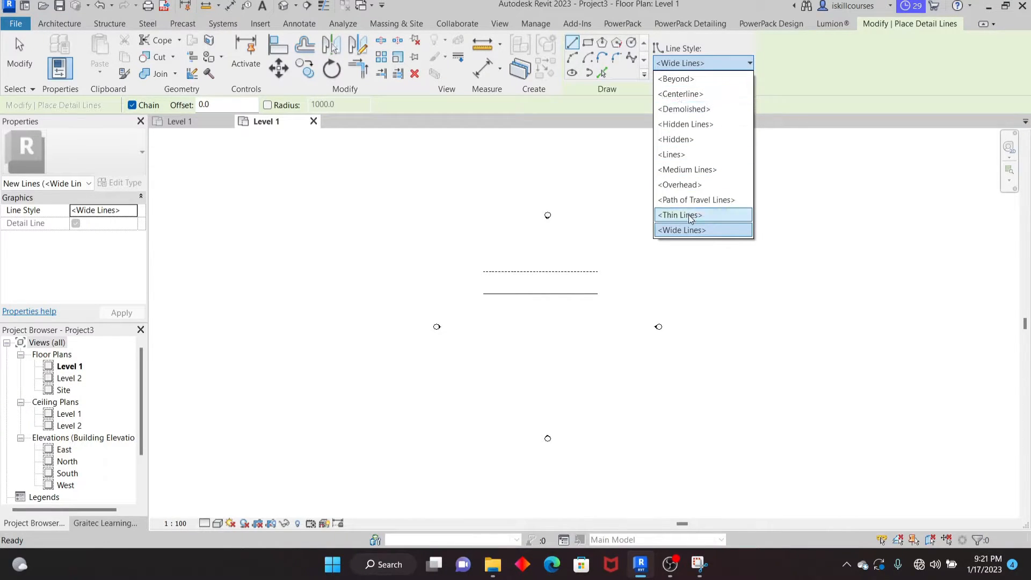
pyautogui.click(612, 180)
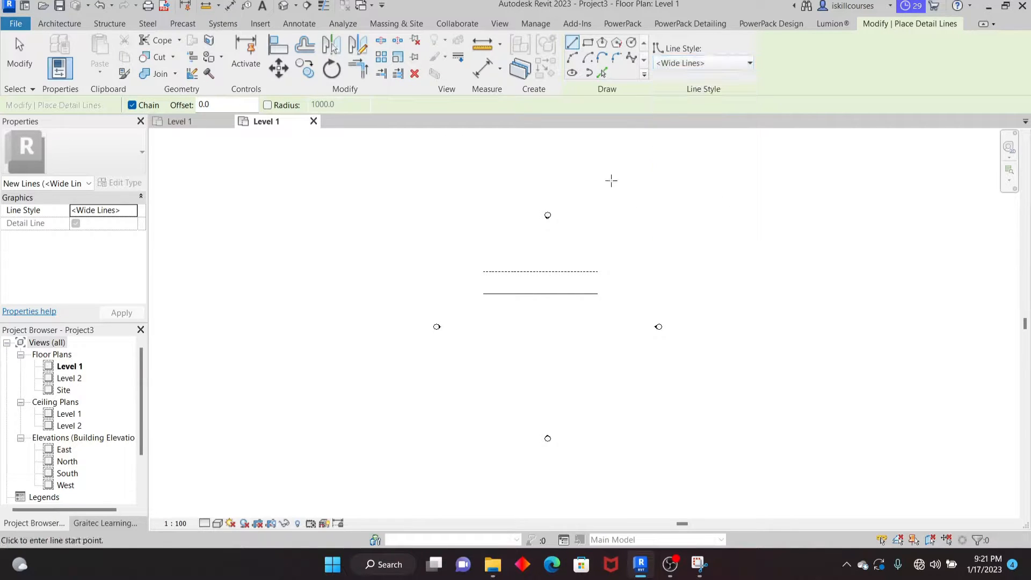
pyautogui.press('Escape')
pyautogui.press('Escape')
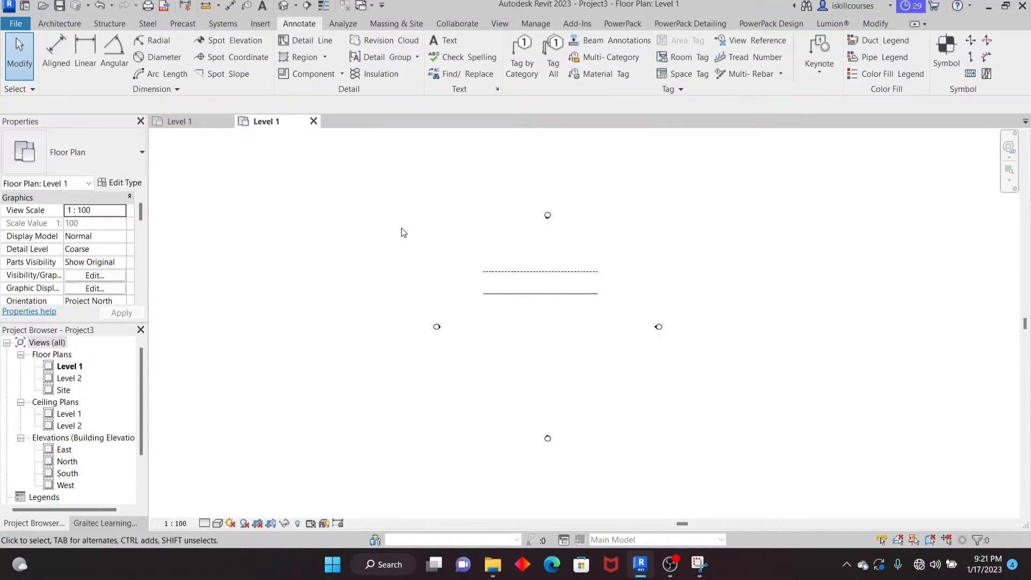
# Delete both the dashed and the wide detail line from the Level 1 plan.
pyautogui.moveTo(626, 322); pyautogui.dragTo(465, 251)
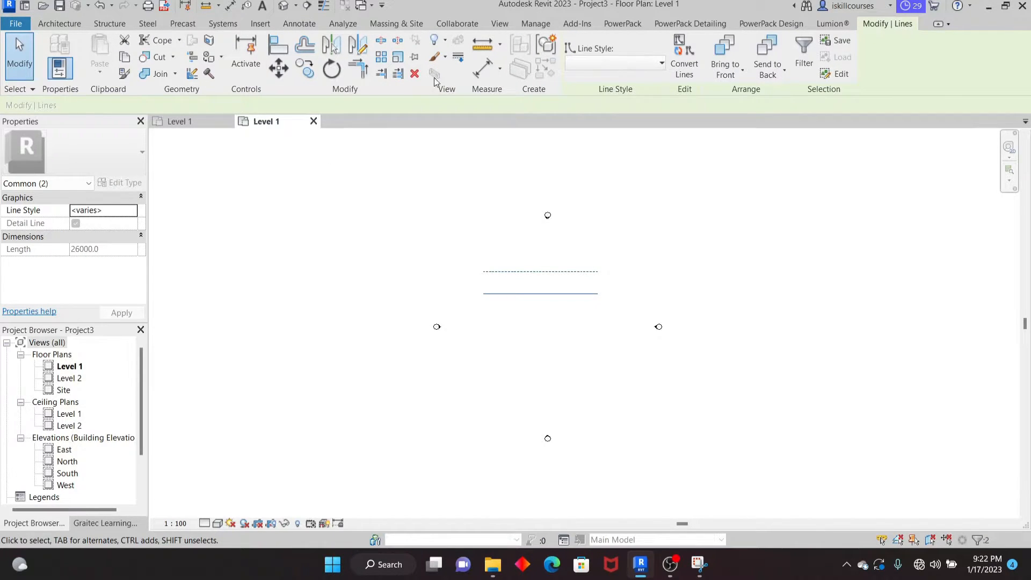
pyautogui.click(416, 74)
pyautogui.scroll(2, 561, 274)
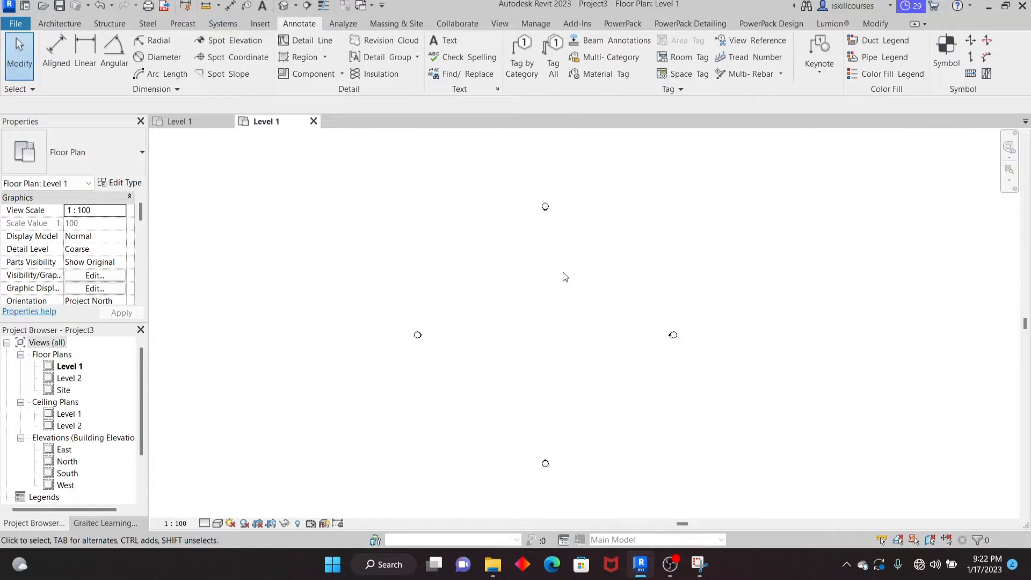
pyautogui.scroll(-2, 534, 226)
pyautogui.scroll(3, 569, 289)
pyautogui.scroll(-1, 521, 204)
# Start the Detail Line command with the <Wide Lines> style.
pyautogui.click(309, 41)
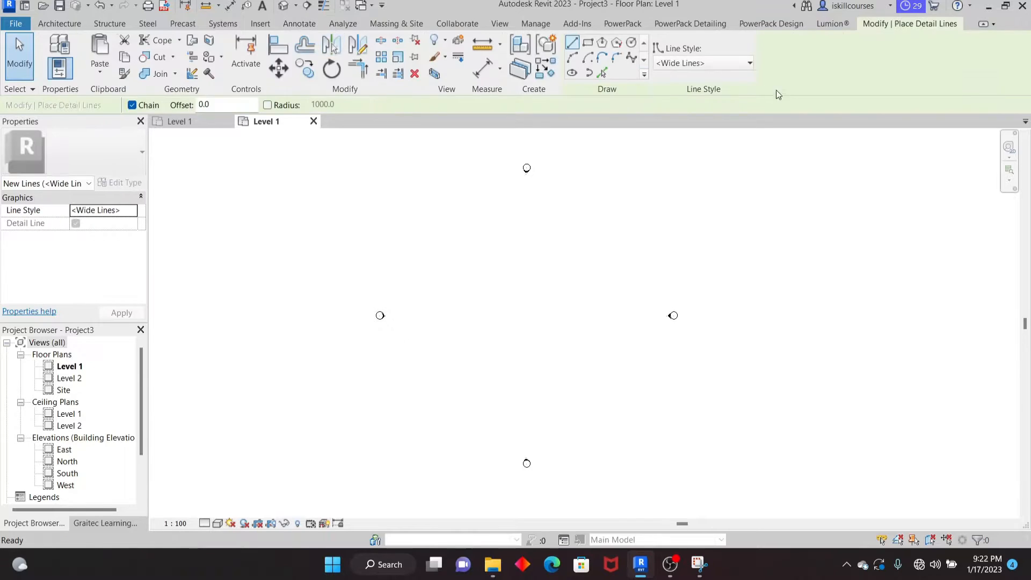
pyautogui.click(746, 66)
pyautogui.click(679, 230)
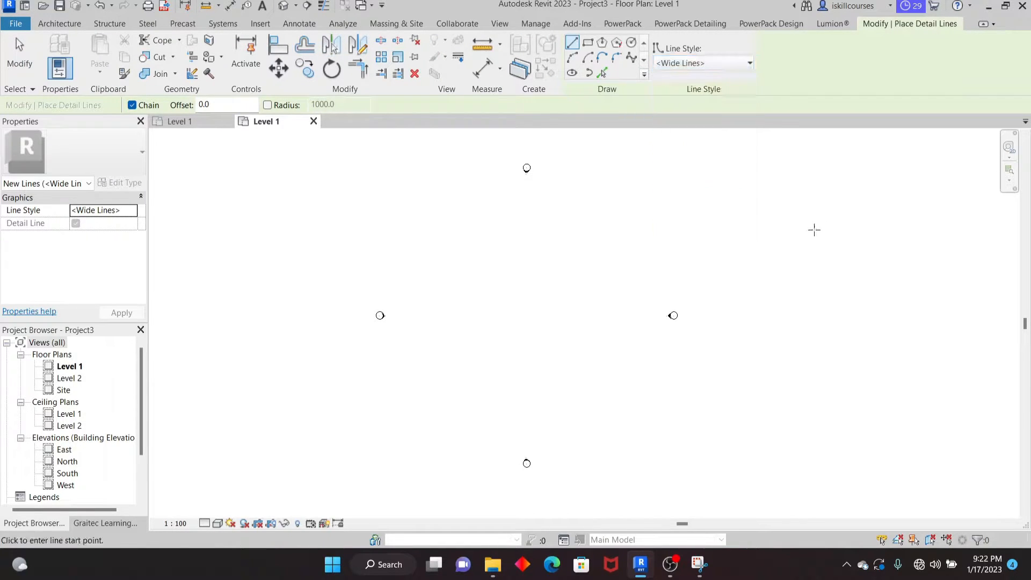
# Open the project's Line Styles settings and expand the Lines category to review its subcategories' weights, colors and patterns.
pyautogui.click(533, 25)
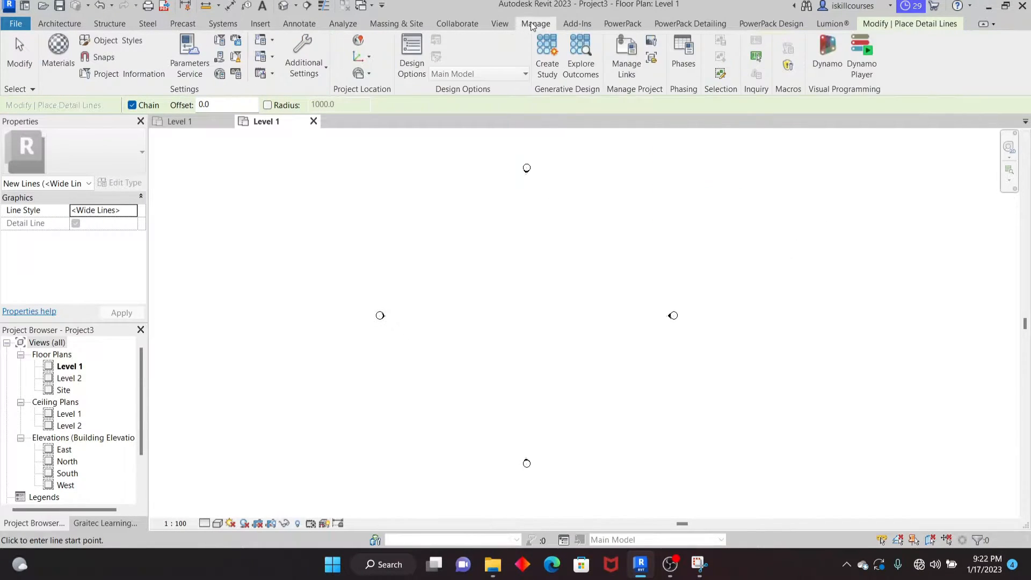
pyautogui.click(325, 70)
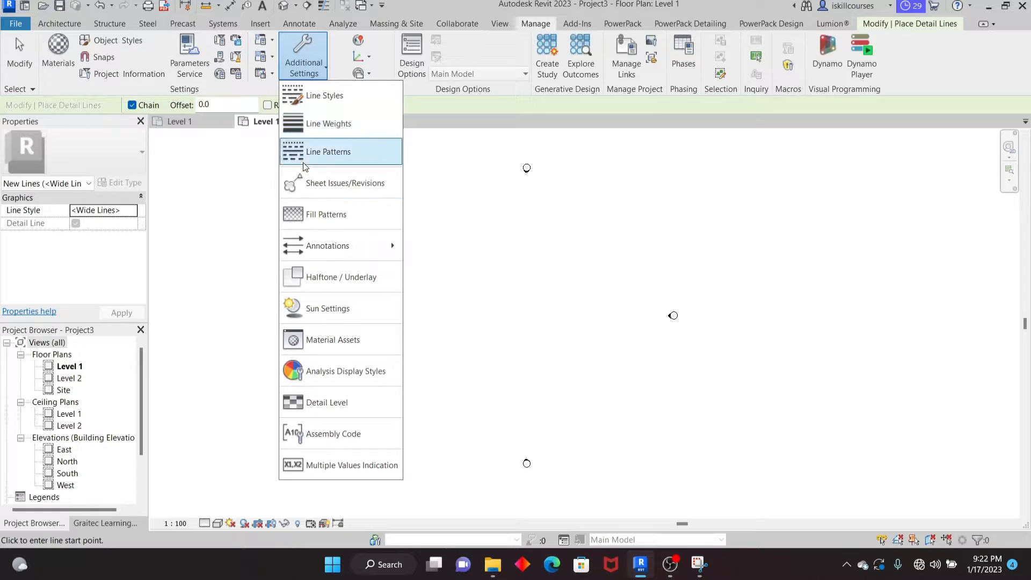
pyautogui.click(308, 96)
pyautogui.moveTo(388, 37); pyautogui.dragTo(531, 34)
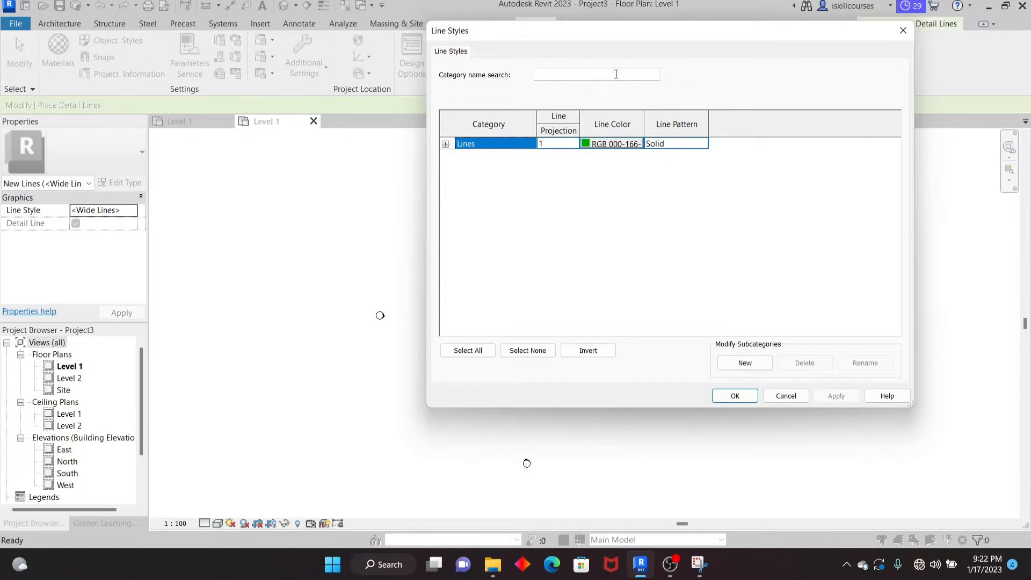
pyautogui.click(445, 144)
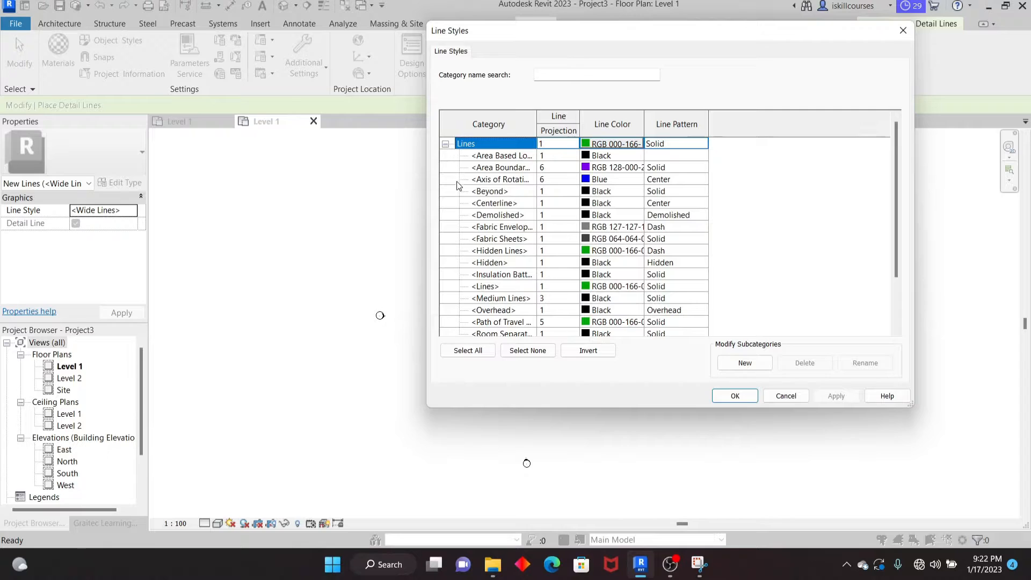
pyautogui.scroll(-2, 496, 296)
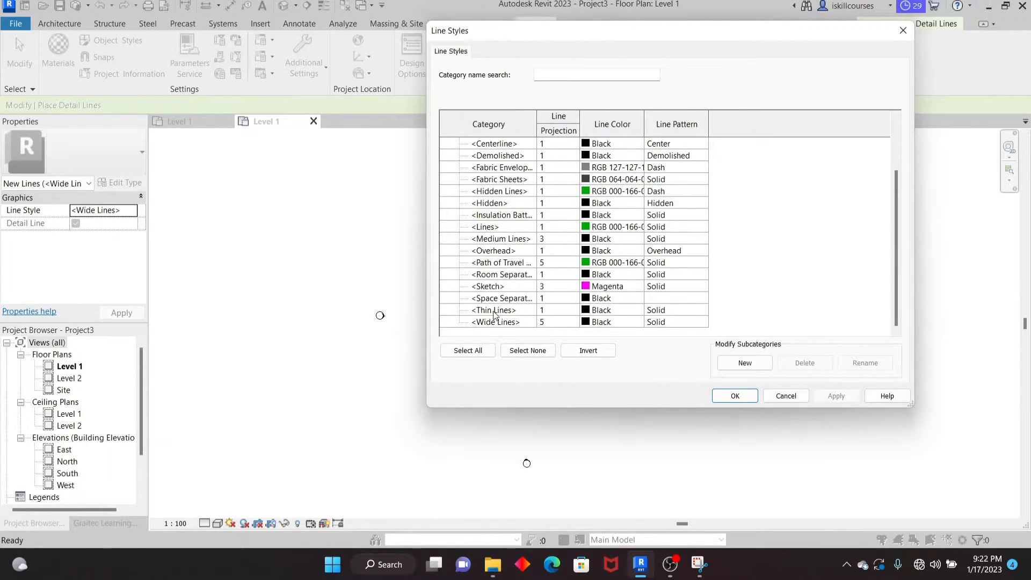
pyautogui.scroll(2, 496, 295)
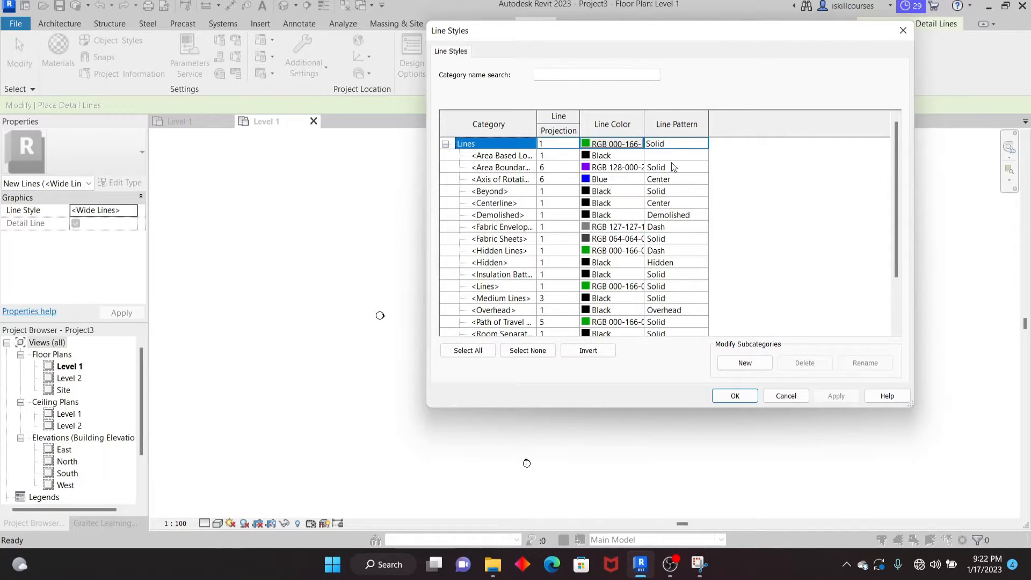
pyautogui.moveTo(562, 35); pyautogui.dragTo(491, 26)
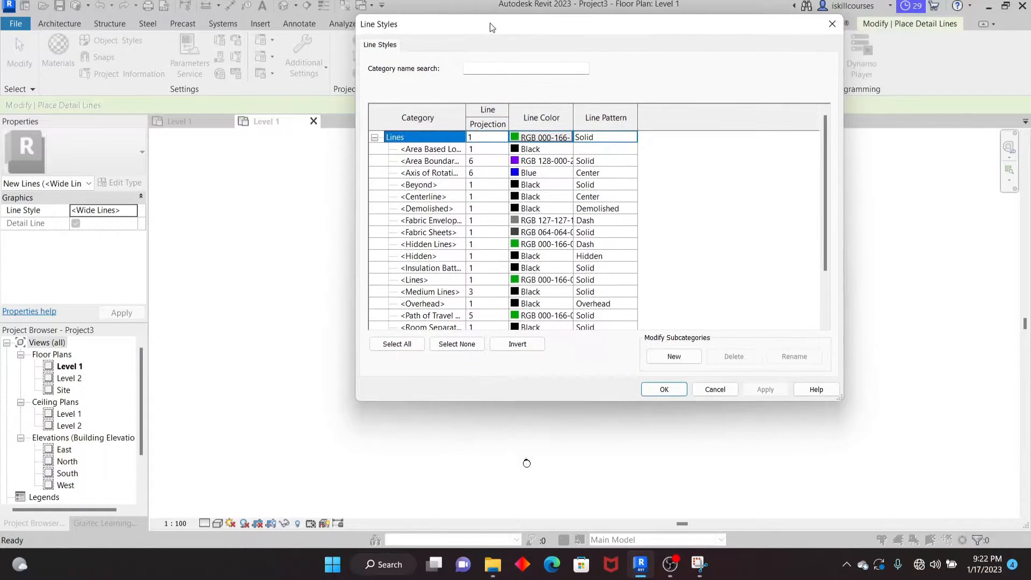
pyautogui.moveTo(591, 33); pyautogui.dragTo(628, 24)
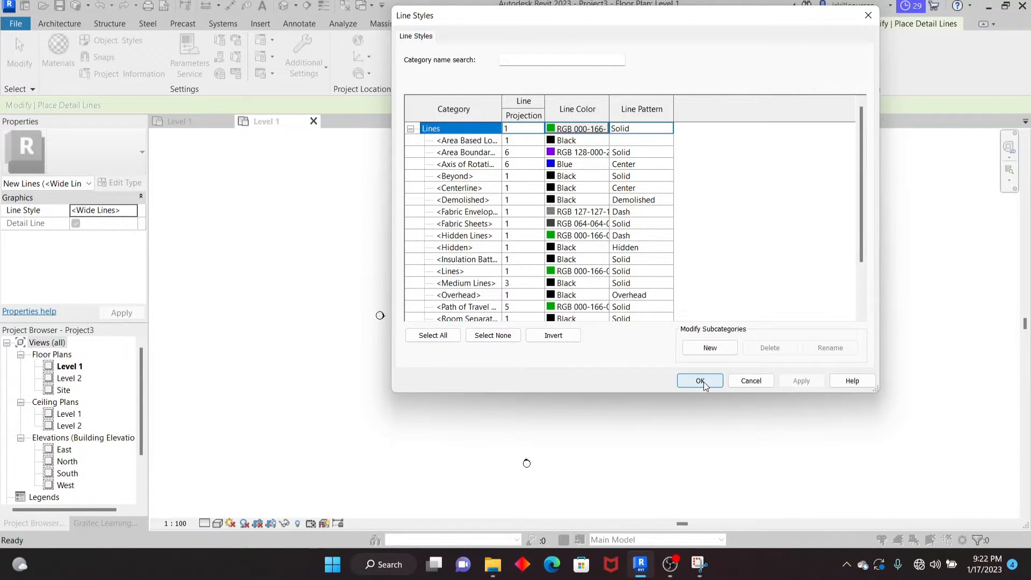
# Create a new line style subcategory named Line 1 under Lines.
pyautogui.click(709, 348)
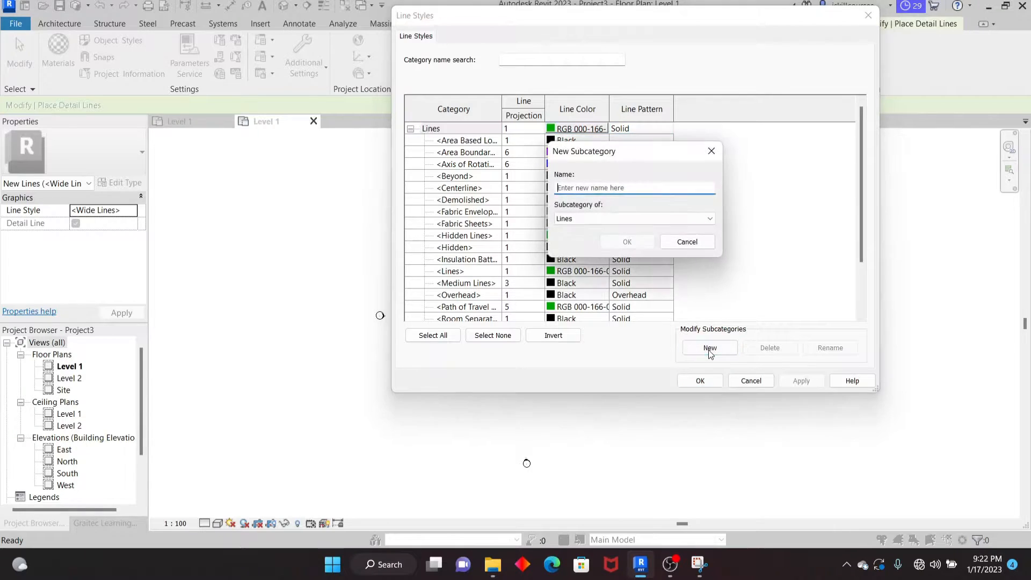
pyautogui.click(571, 186)
pyautogui.write('Line 1')
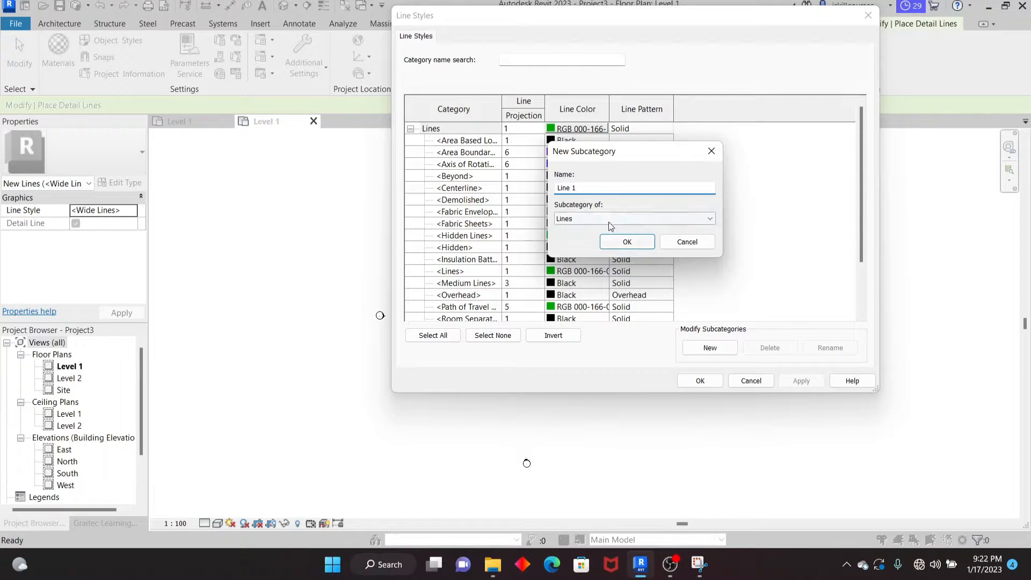
pyautogui.click(710, 218)
pyautogui.click(581, 223)
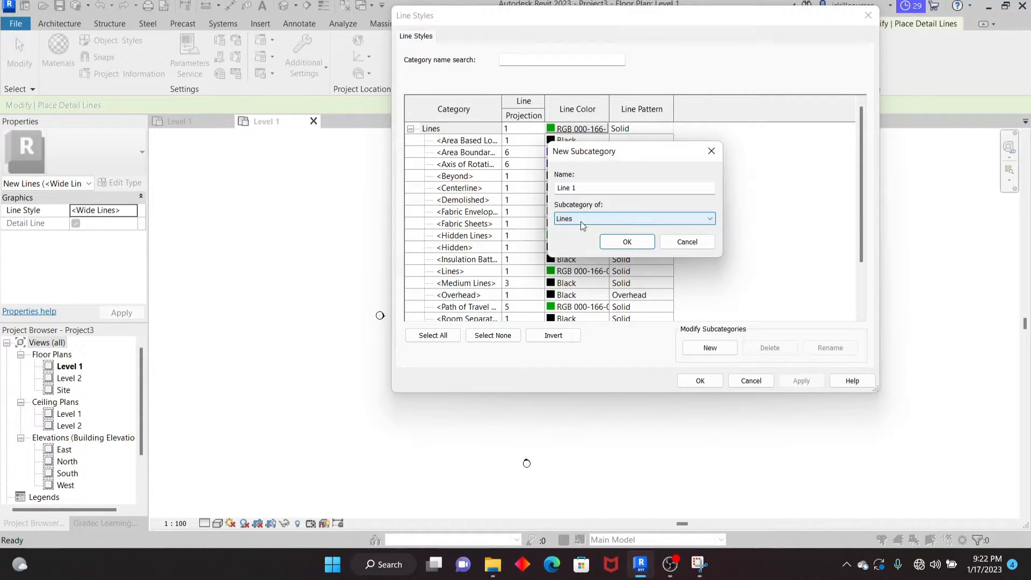
pyautogui.click(626, 241)
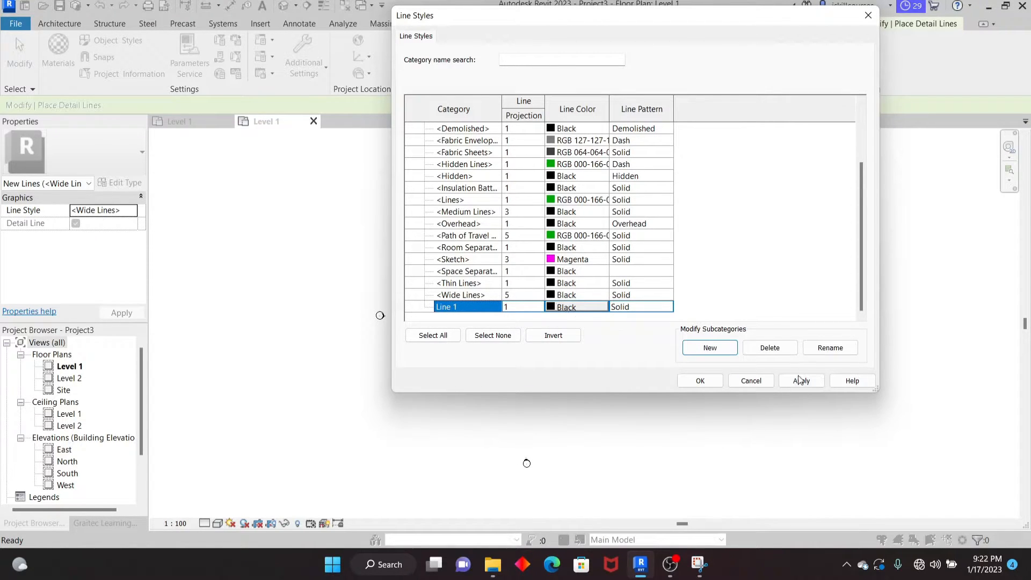
# Add two more subcategories under Lines, named Line 2 and Line 3.
pyautogui.click(710, 348)
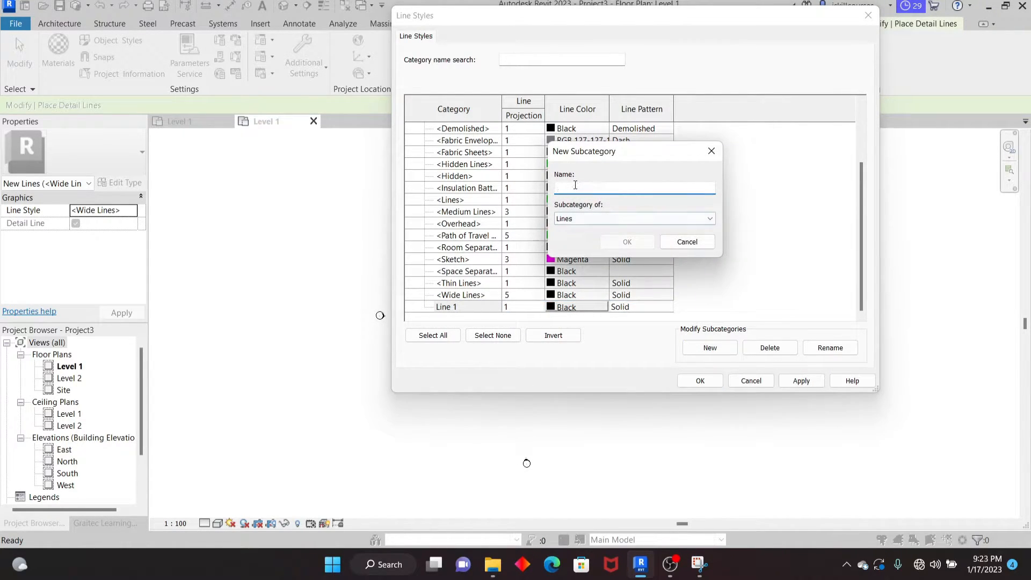
pyautogui.write('Line 2')
pyautogui.click(627, 241)
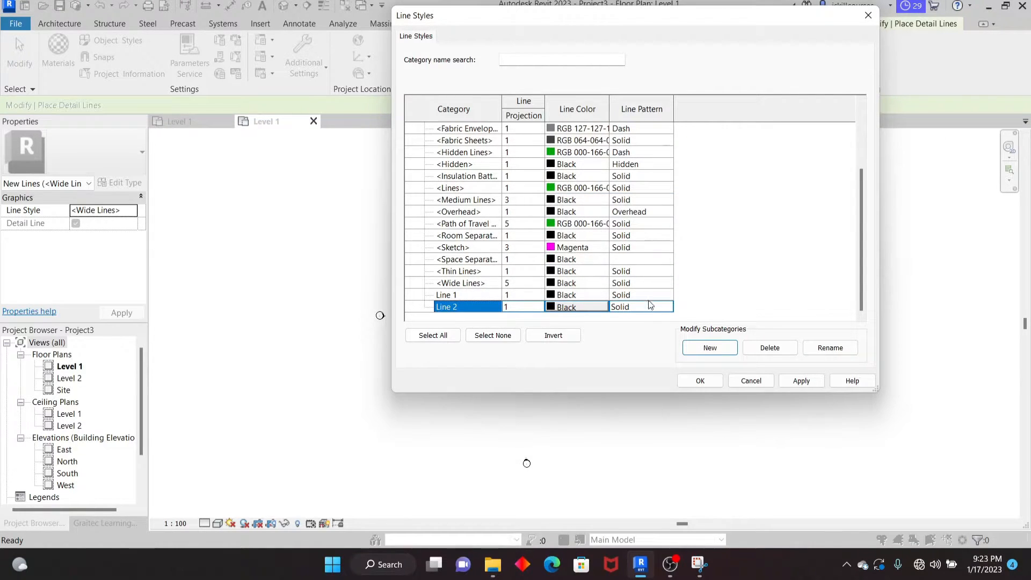
pyautogui.click(709, 349)
pyautogui.click(604, 188)
pyautogui.write('Line 3')
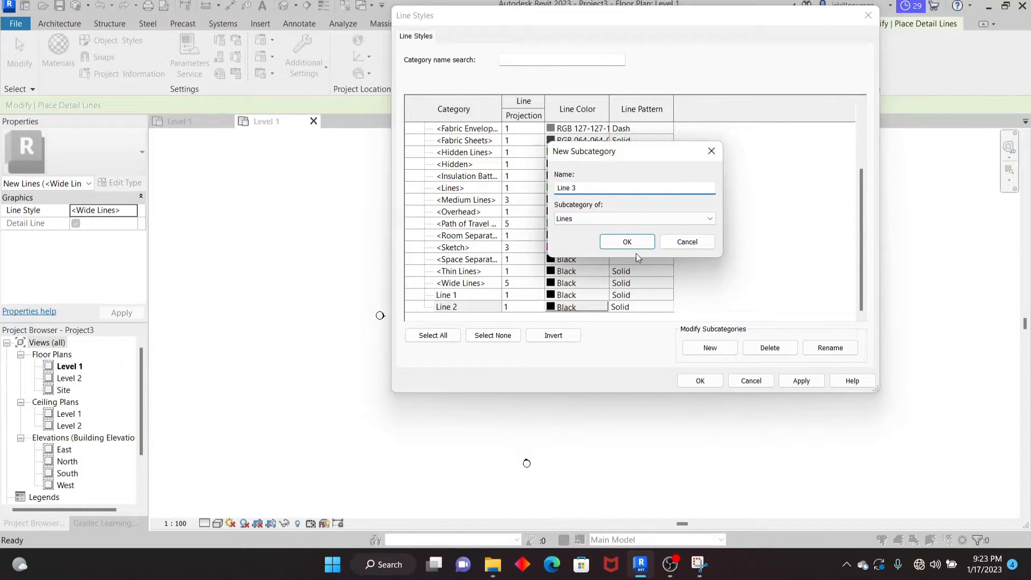
pyautogui.click(631, 242)
# Create the subcategories Line 4 and Line 5 under Lines.
pyautogui.click(709, 347)
pyautogui.click(569, 189)
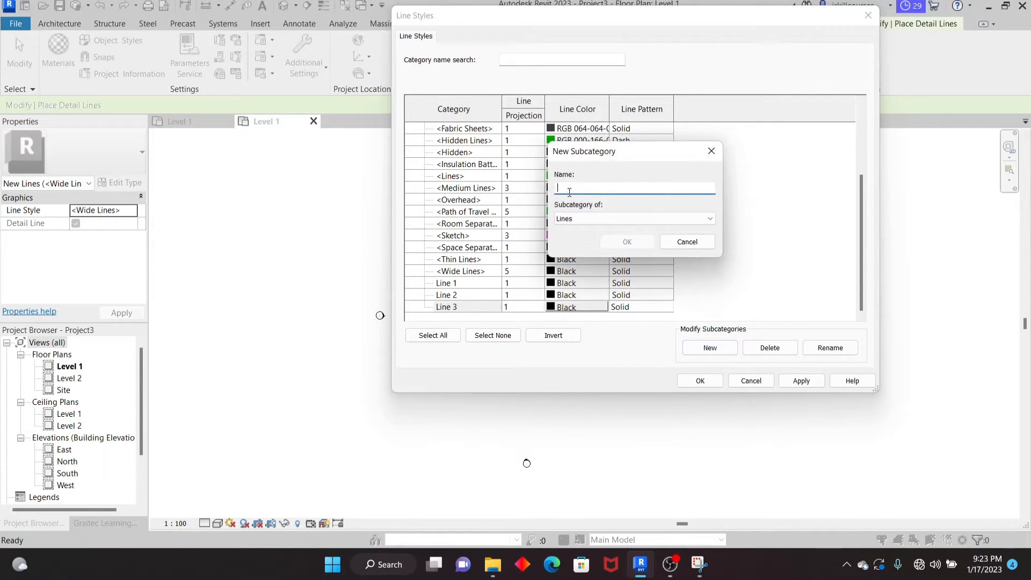
pyautogui.write('Line 4')
pyautogui.click(627, 242)
pyautogui.click(709, 346)
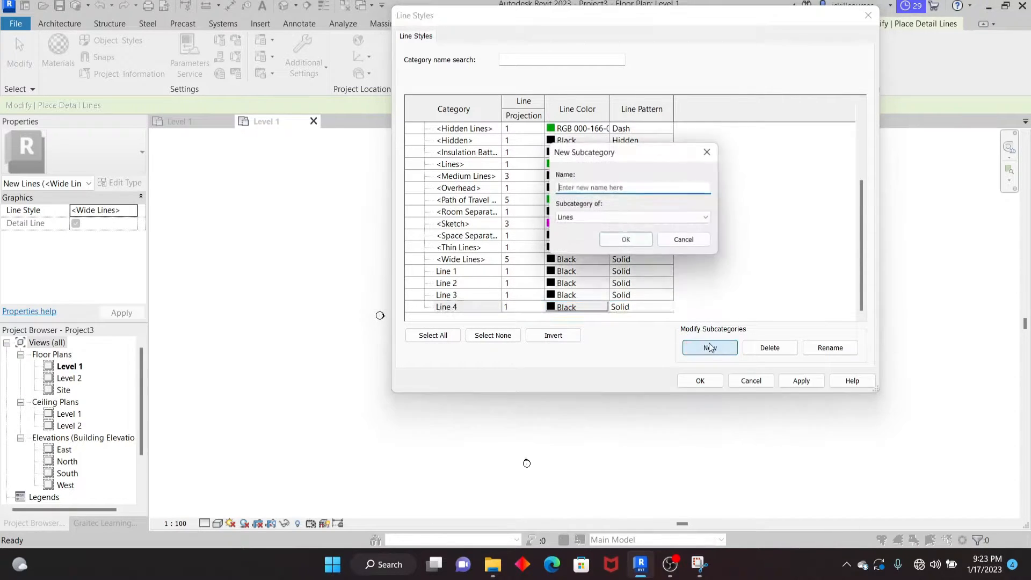
pyautogui.click(612, 186)
pyautogui.write('Line 5')
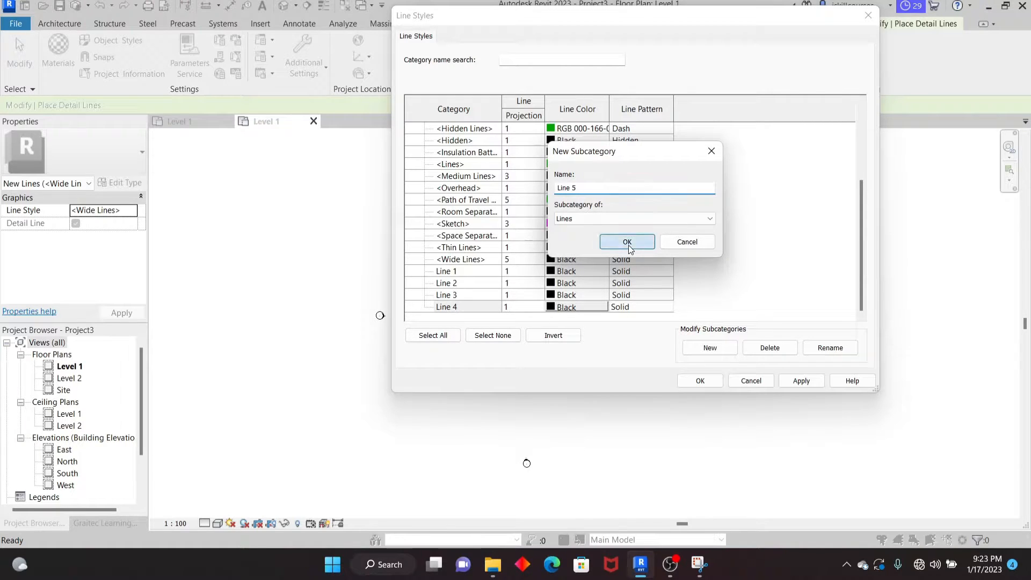
pyautogui.click(602, 241)
# Create the subcategories Line 6 and Line 7 under Lines.
pyautogui.click(703, 346)
pyautogui.click(590, 188)
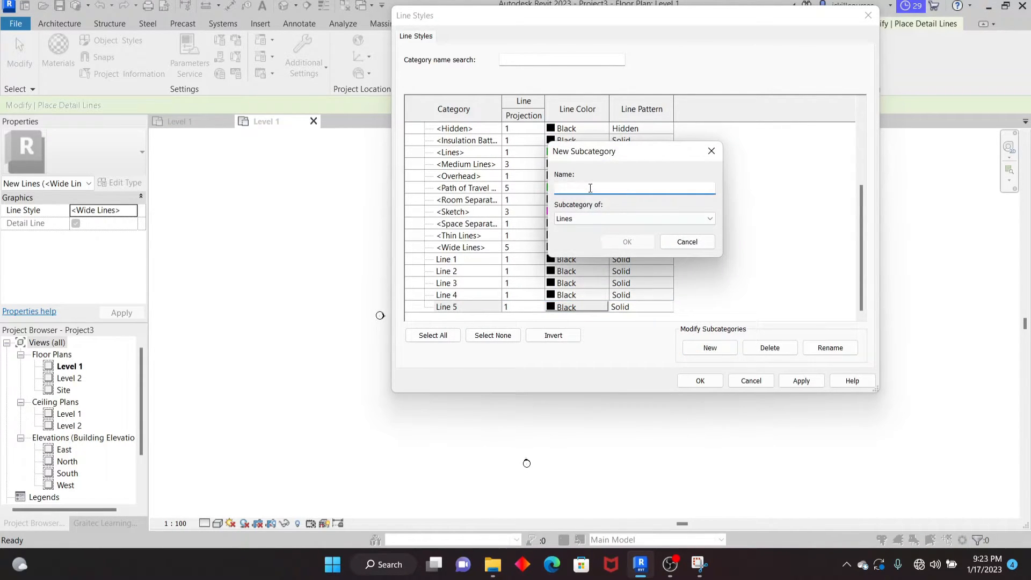
pyautogui.write('Line 6')
pyautogui.click(627, 241)
pyautogui.click(704, 346)
pyautogui.click(579, 187)
pyautogui.write('Line')
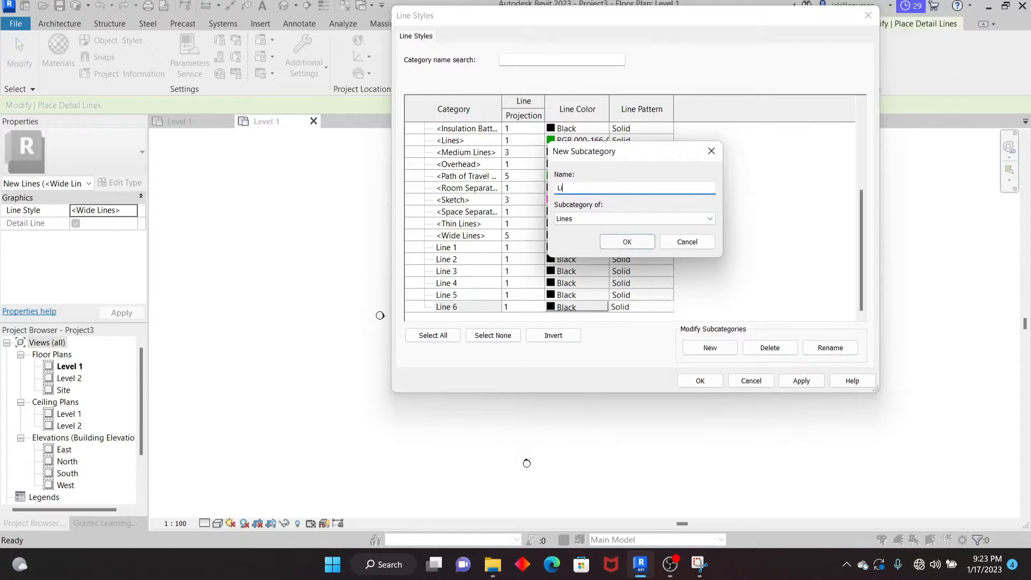
pyautogui.click(626, 242)
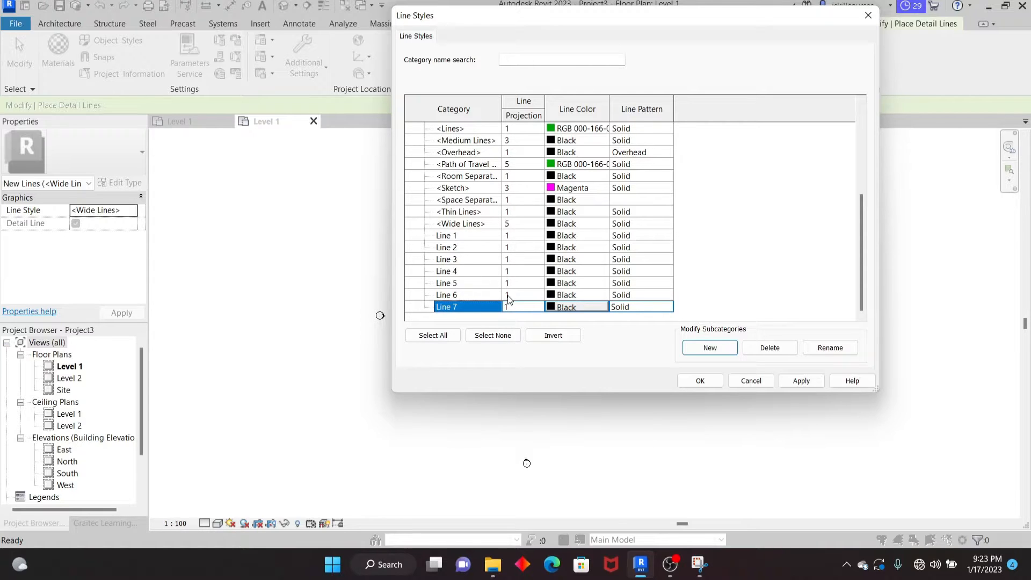
# Look through the available projection line weights for Line 1 and choose weight 1.
pyautogui.click(539, 238)
pyautogui.click(539, 237)
pyautogui.click(538, 236)
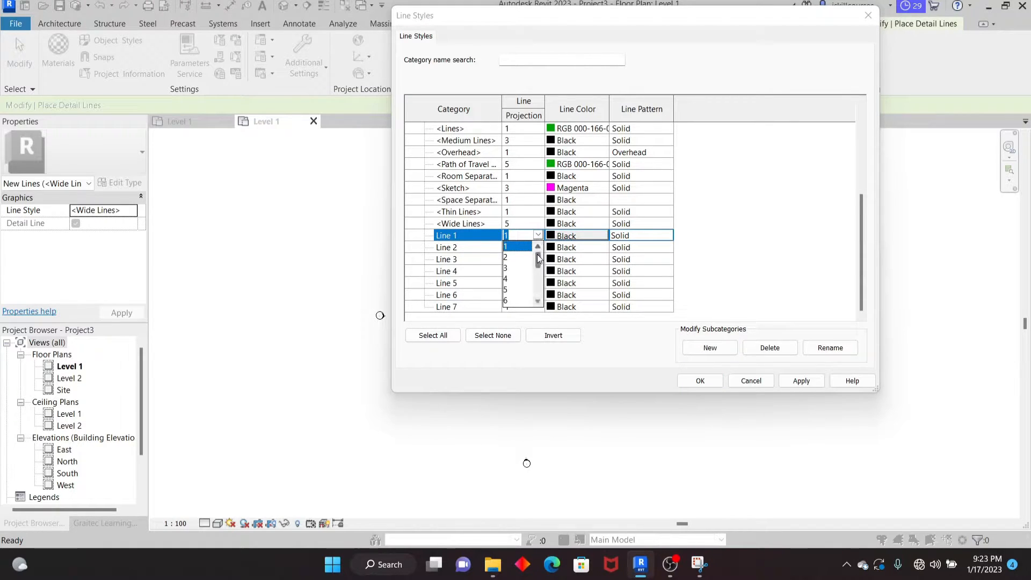
pyautogui.moveTo(539, 256); pyautogui.dragTo(539, 296)
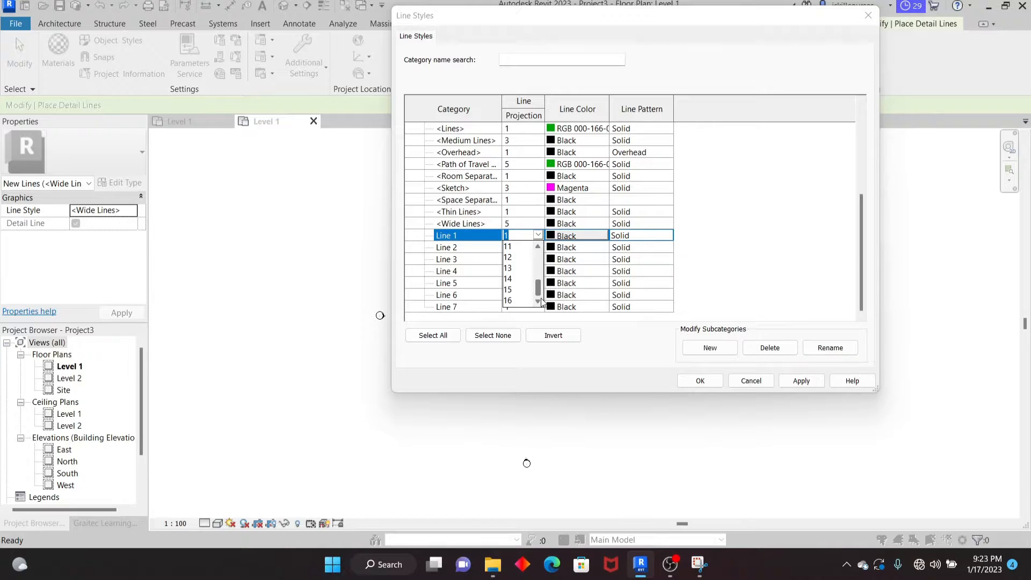
pyautogui.moveTo(538, 288); pyautogui.dragTo(545, 248)
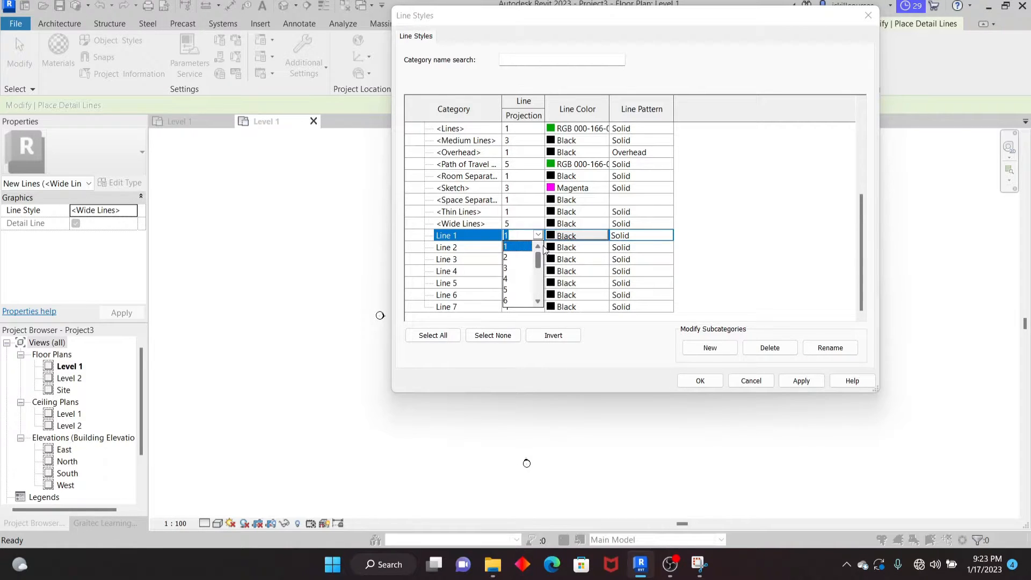
pyautogui.click(517, 247)
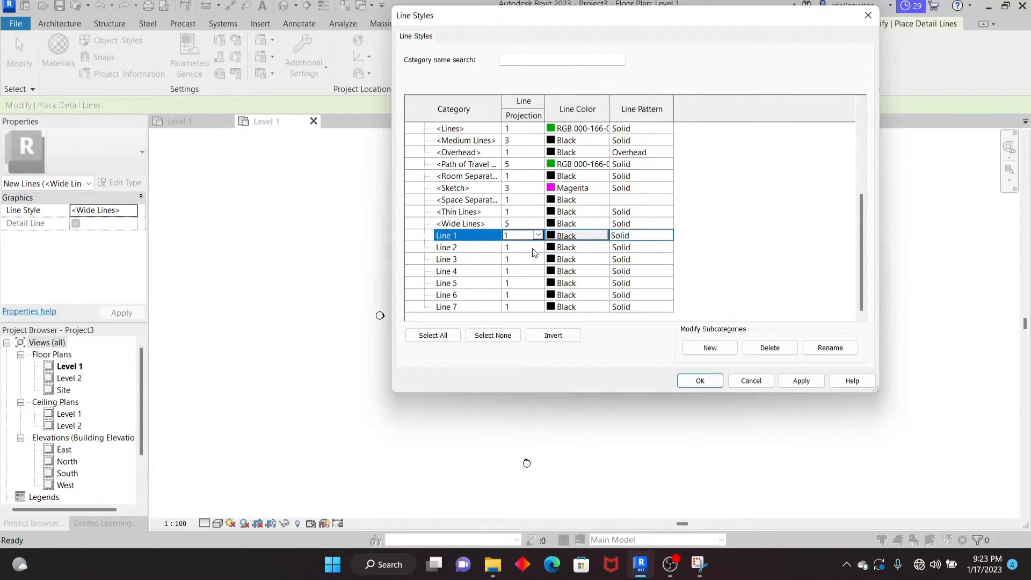
# Set the projection line weight of Line 2 to 2 and of Line 3 to 3.
pyautogui.click(538, 247)
pyautogui.click(538, 247)
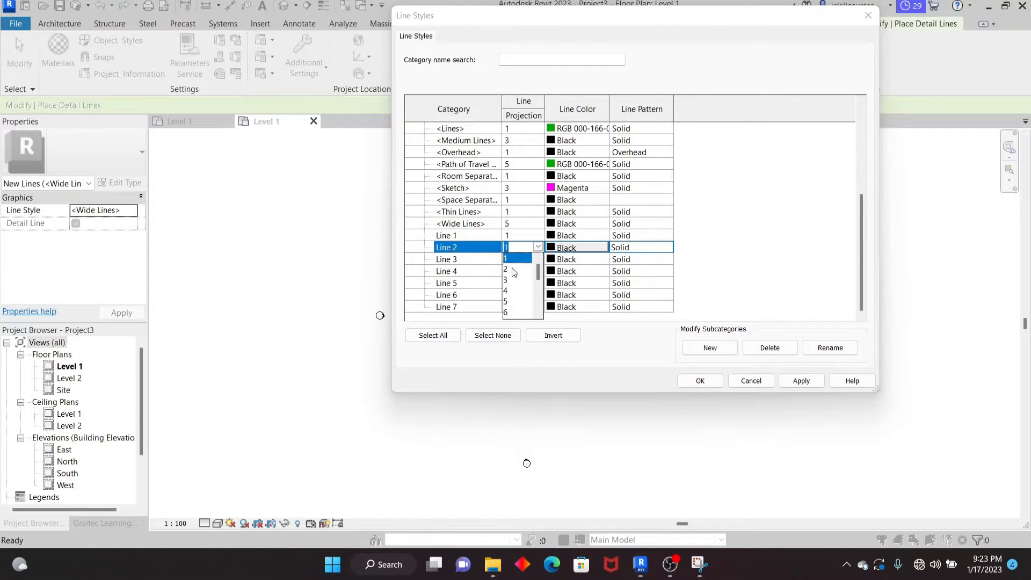
pyautogui.click(514, 272)
pyautogui.click(539, 260)
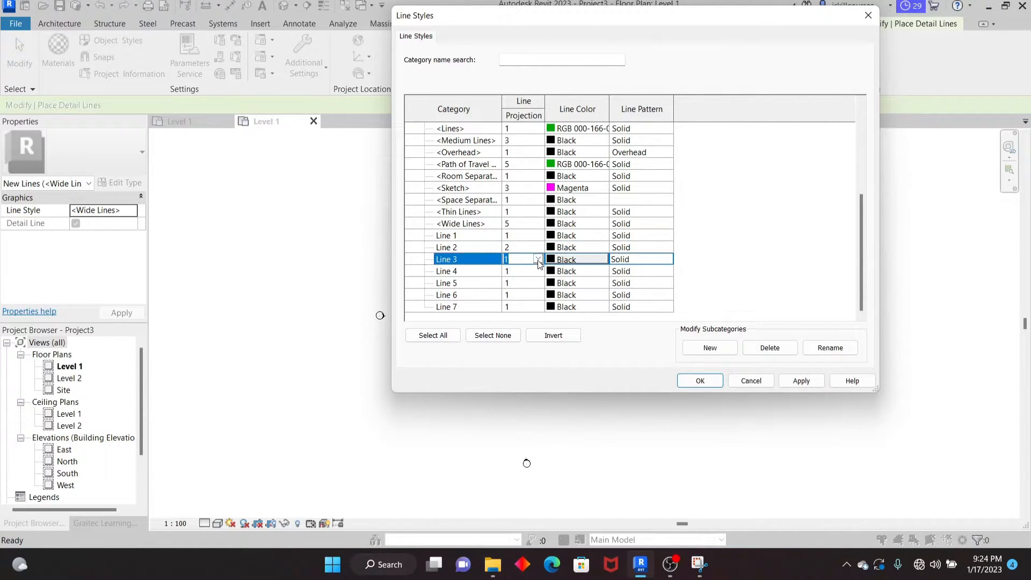
pyautogui.click(538, 260)
pyautogui.click(509, 292)
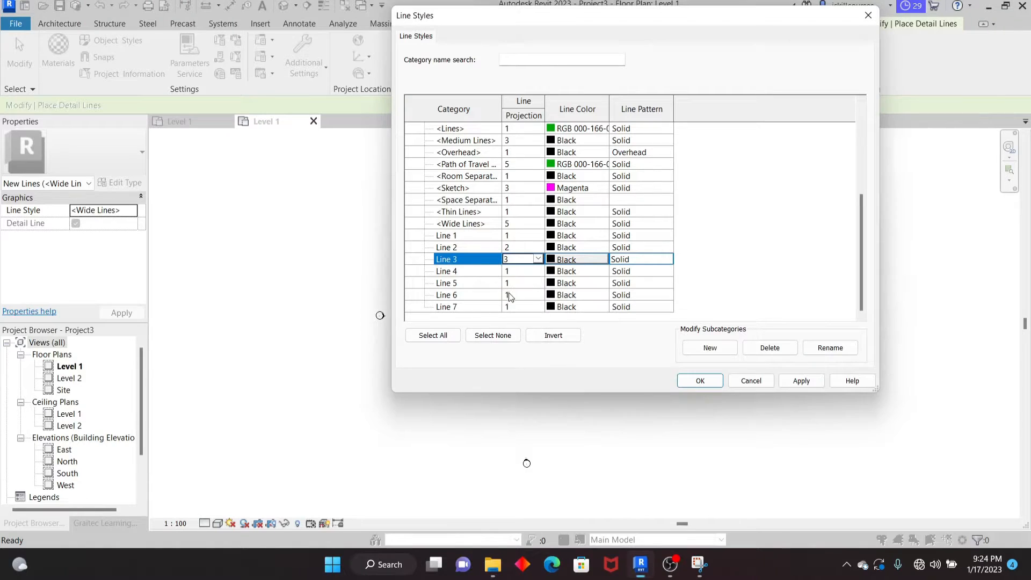
# Assign projection line weight 4 to Line 4 and weight 5 to Line 5.
pyautogui.click(540, 272)
pyautogui.click(538, 271)
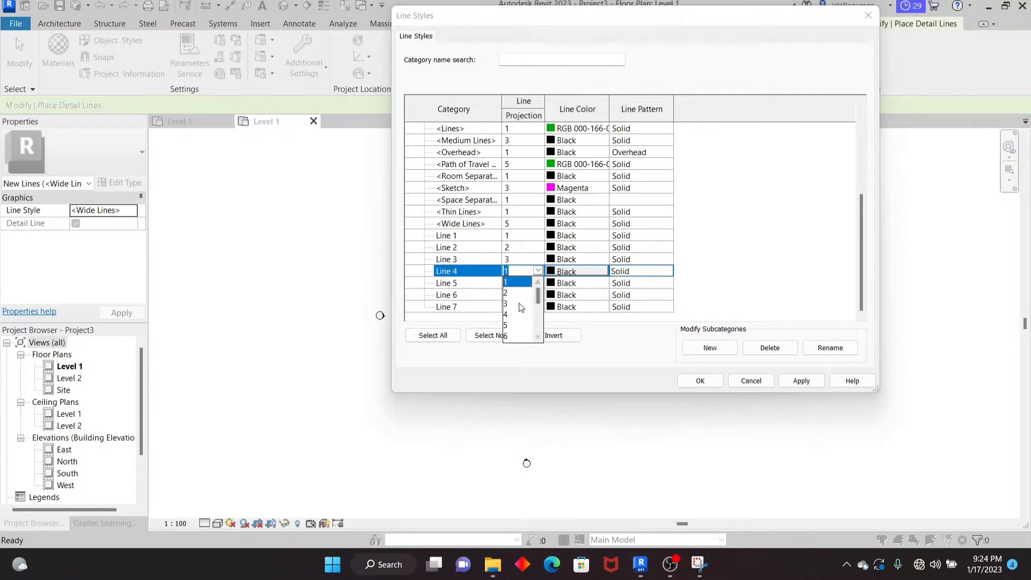
pyautogui.click(509, 315)
pyautogui.click(540, 283)
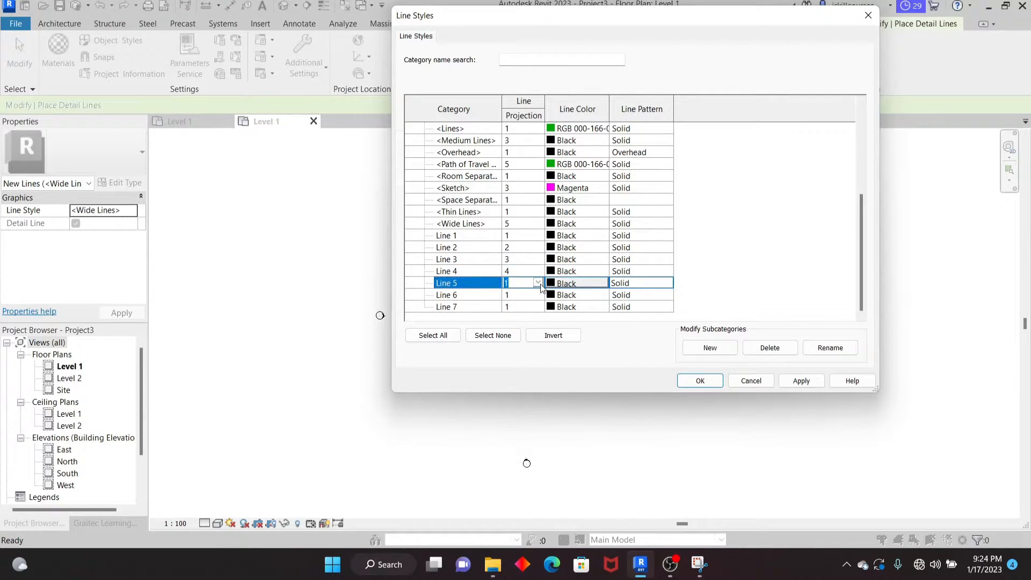
pyautogui.click(537, 283)
pyautogui.click(506, 337)
# Give Line 6 a projection line weight of 6 and Line 7 a weight of 7.
pyautogui.click(539, 296)
pyautogui.click(538, 295)
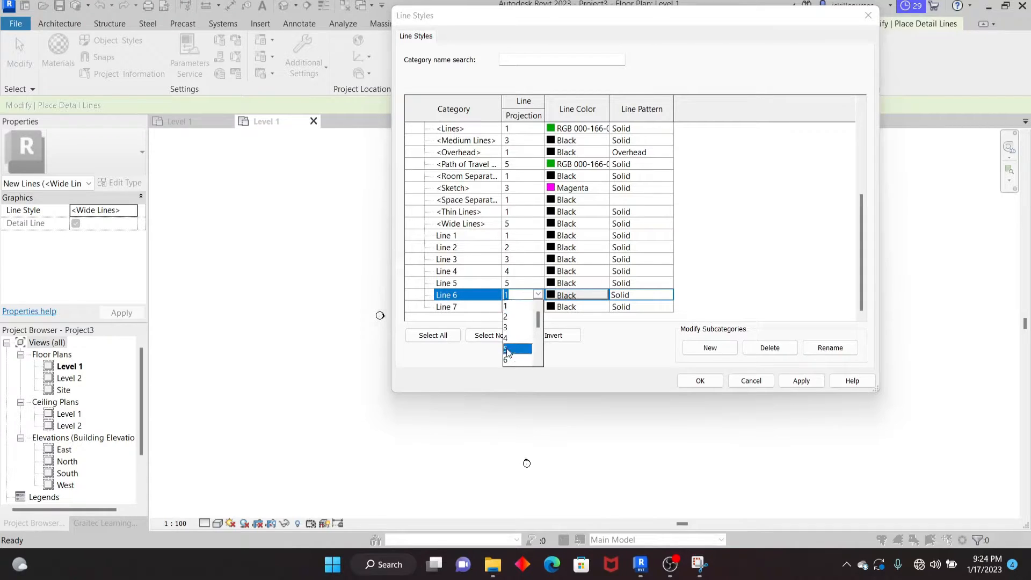
pyautogui.click(507, 349)
pyautogui.click(538, 295)
pyautogui.click(510, 365)
pyautogui.click(539, 307)
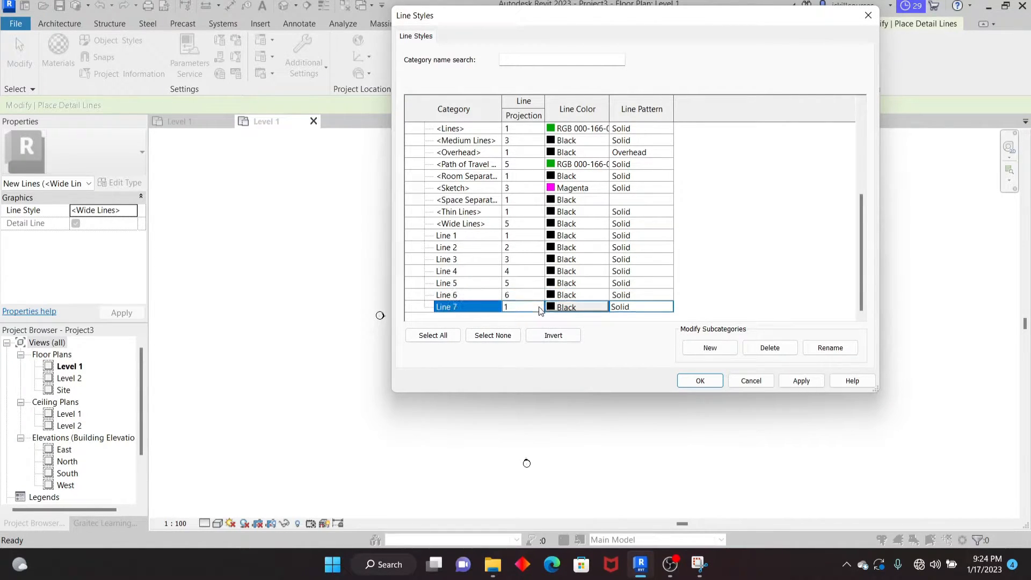
pyautogui.click(539, 308)
pyautogui.scroll(-2, 513, 369)
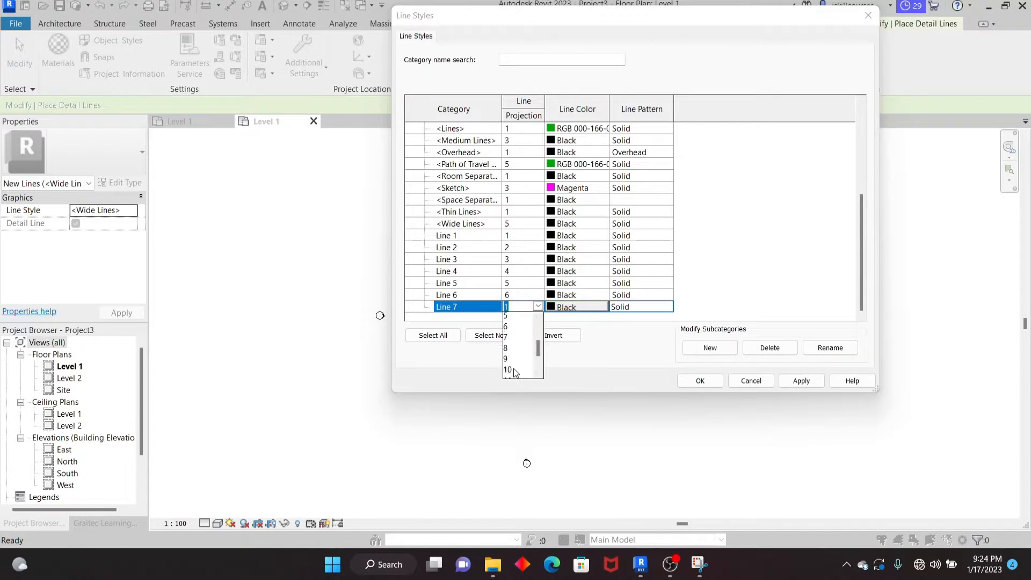
pyautogui.click(505, 318)
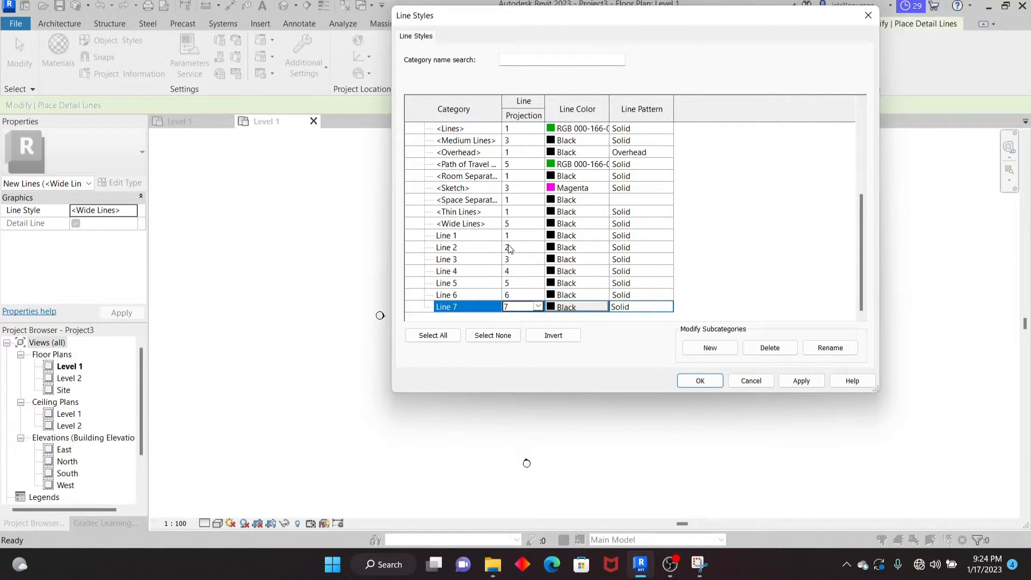
# Change the line color of Line 2 to Magenta and of Line 4 to Red.
pyautogui.click(605, 247)
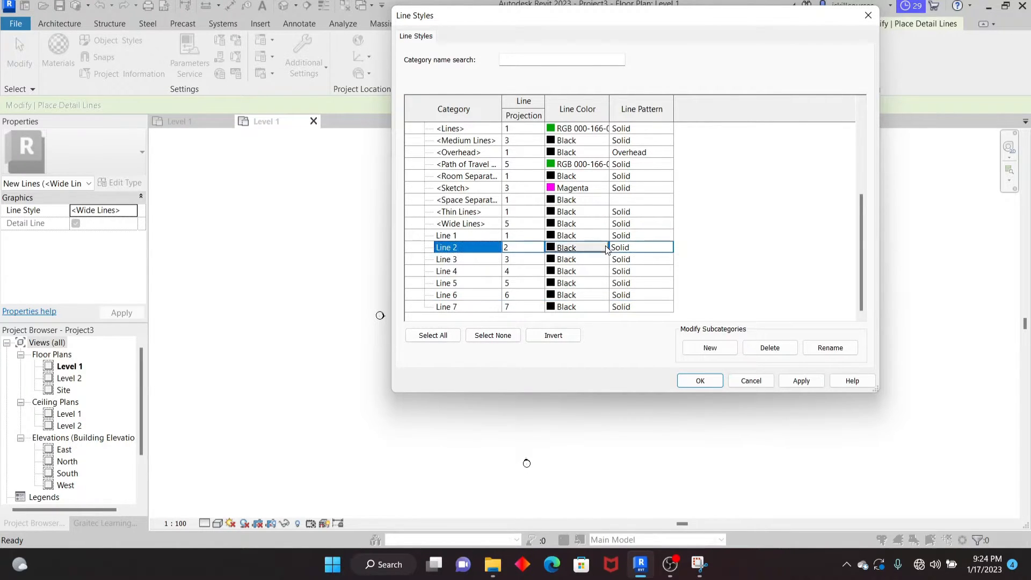
pyautogui.click(604, 247)
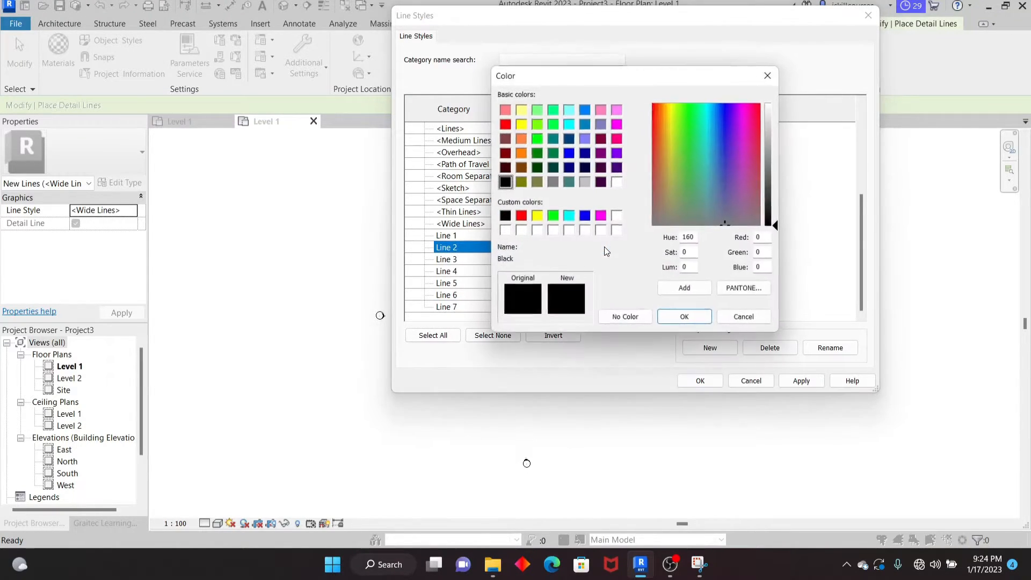
pyautogui.click(600, 216)
pyautogui.click(687, 319)
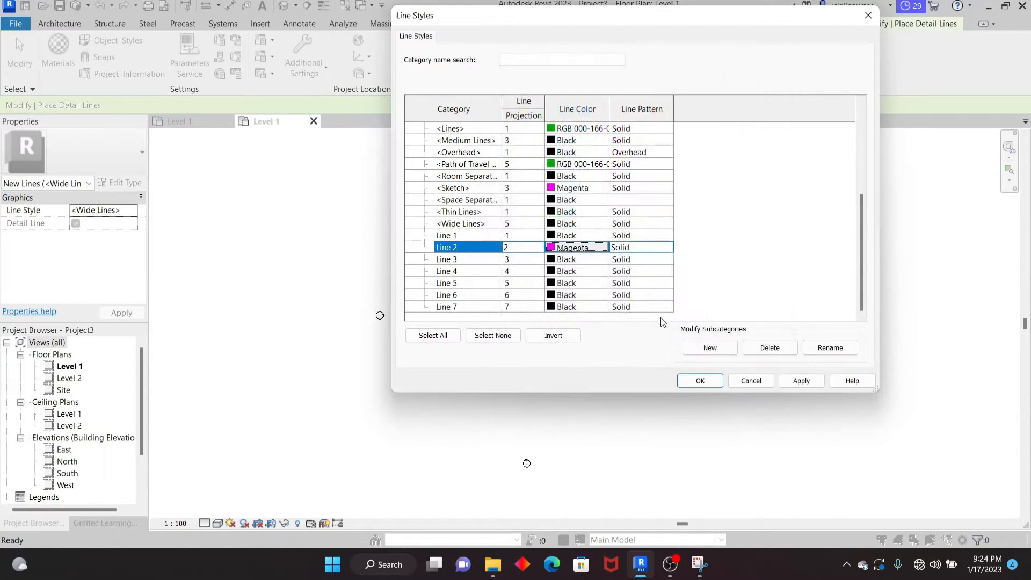
pyautogui.click(601, 270)
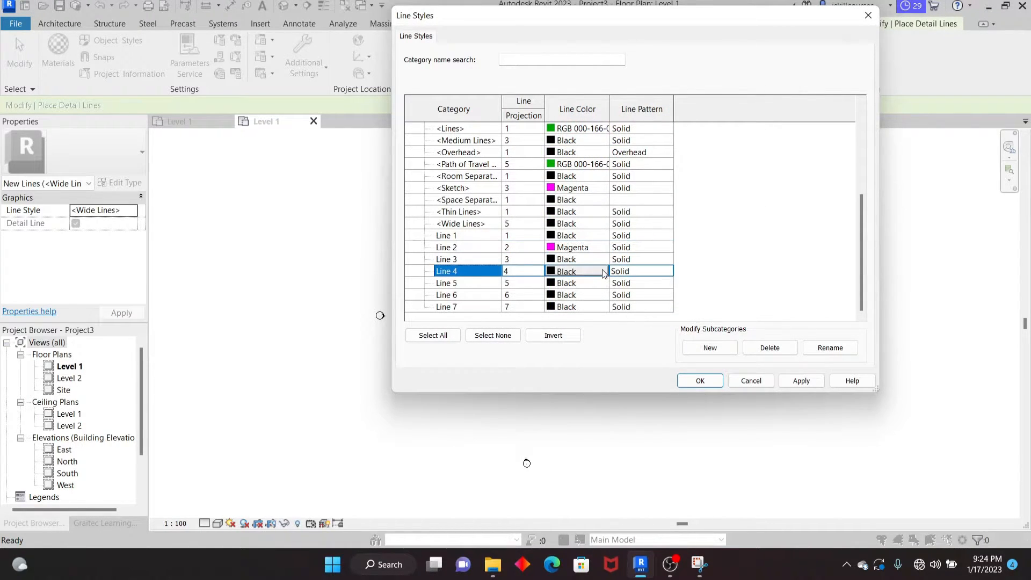
pyautogui.click(602, 270)
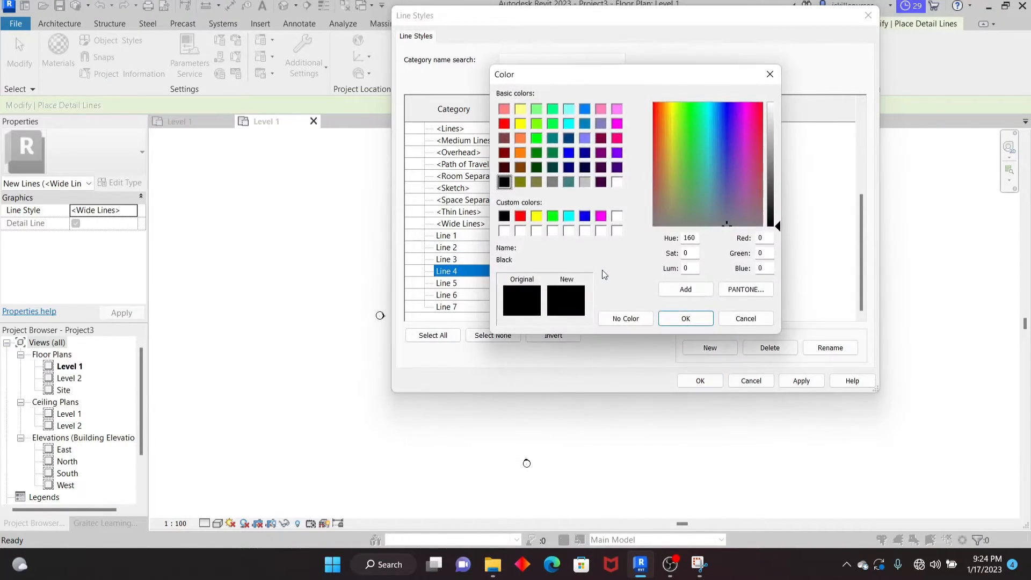
pyautogui.click(504, 124)
pyautogui.click(685, 318)
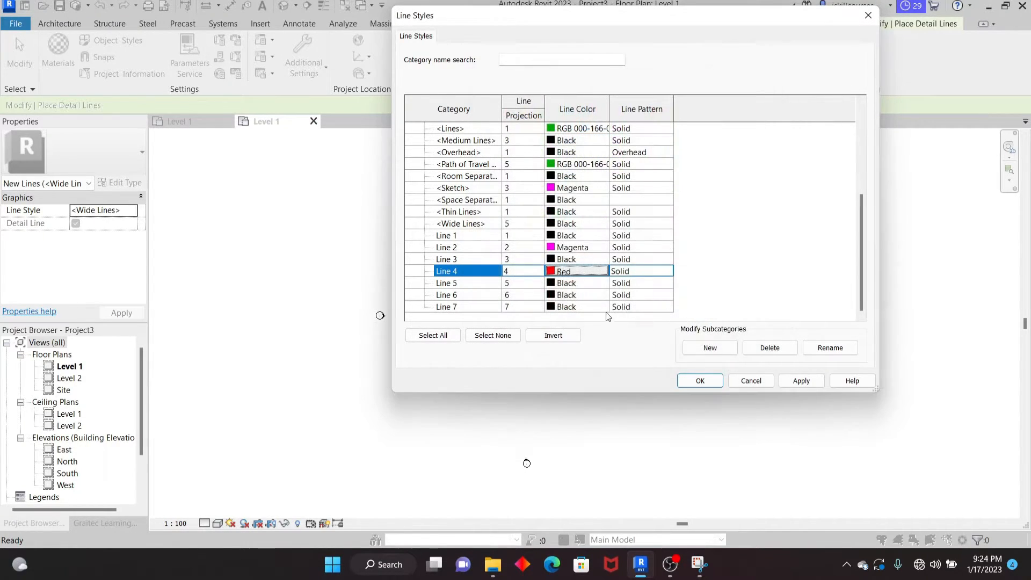
# Change the line color of Line 6 to Blue.
pyautogui.click(602, 296)
pyautogui.click(603, 295)
pyautogui.click(585, 216)
pyautogui.click(680, 318)
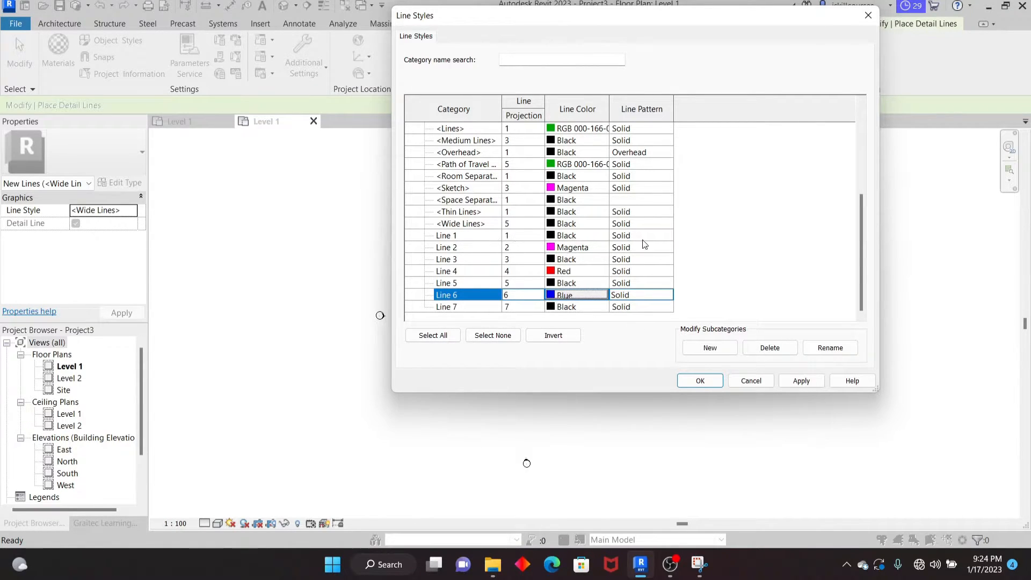
# Look through the available line patterns for Line 1 and choose Solid.
pyautogui.click(668, 240)
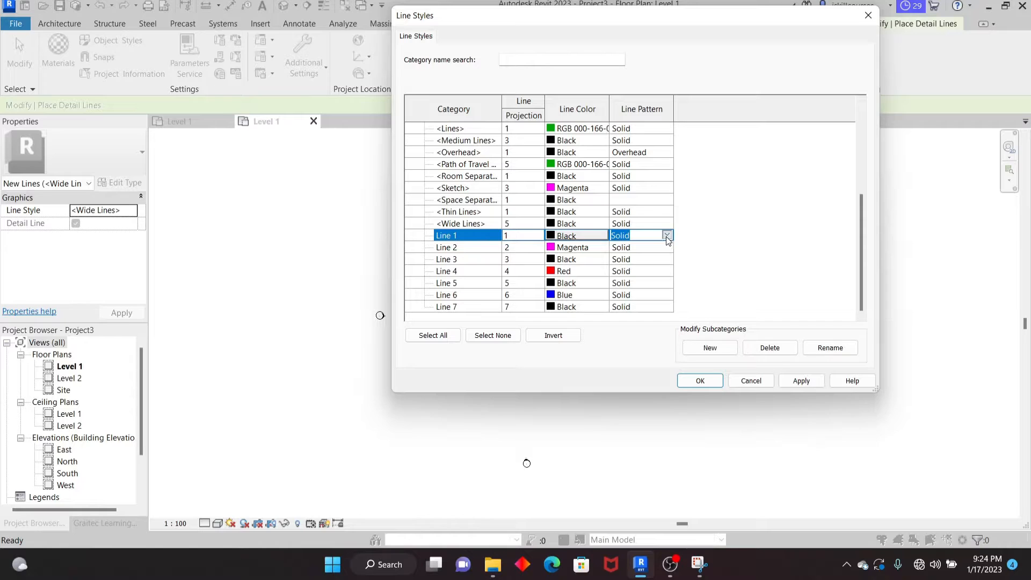
pyautogui.click(666, 235)
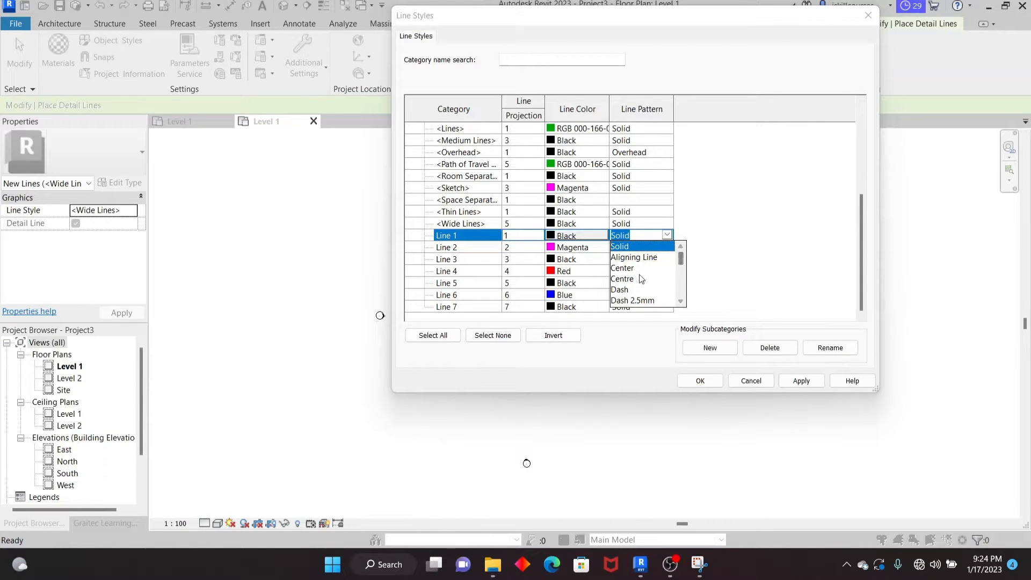
pyautogui.moveTo(681, 259)
pyautogui.mouseDown()
pyautogui.moveTo(680, 297)
pyautogui.moveTo(684, 259)
pyautogui.mouseUp()
pyautogui.click(627, 248)
# Set the line pattern of Line 2 to Center and of Line 3 to Dash 2.5mm.
pyautogui.click(668, 247)
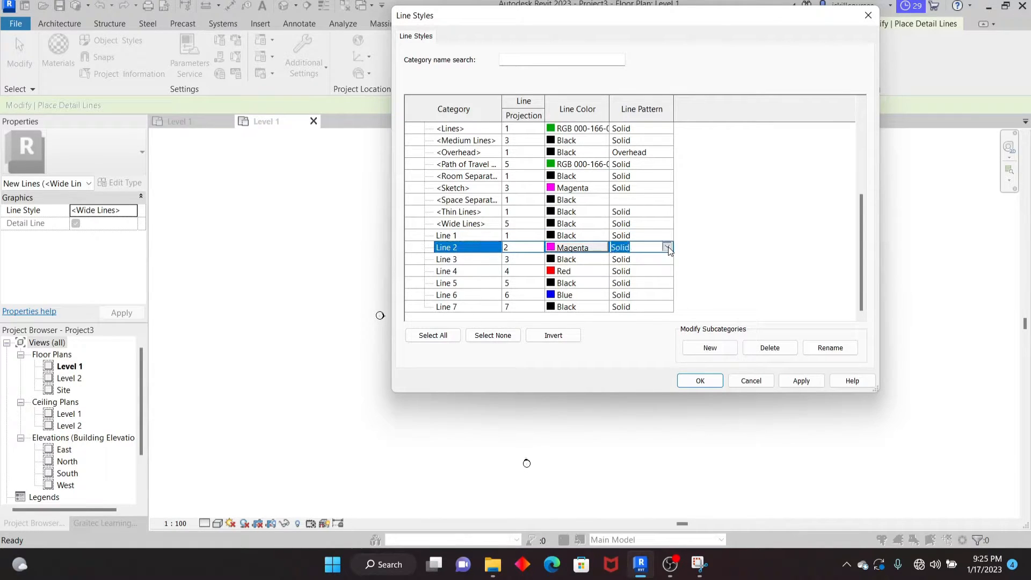
pyautogui.click(667, 246)
pyautogui.click(658, 279)
pyautogui.click(666, 259)
pyautogui.click(667, 261)
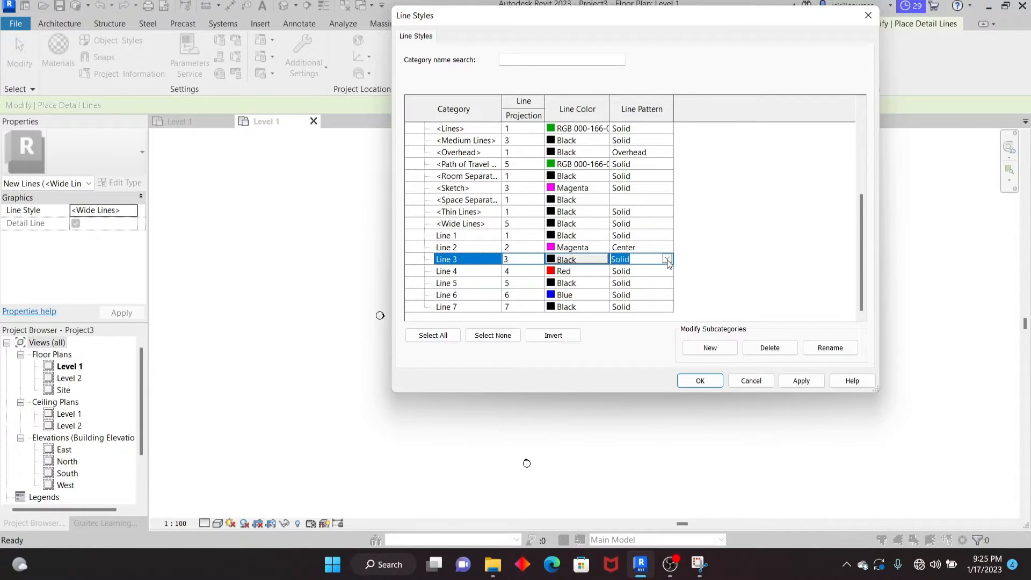
pyautogui.click(666, 259)
pyautogui.click(634, 325)
# Set the line pattern of Line 5 to Overhead.
pyautogui.click(666, 282)
pyautogui.click(665, 283)
pyautogui.click(665, 283)
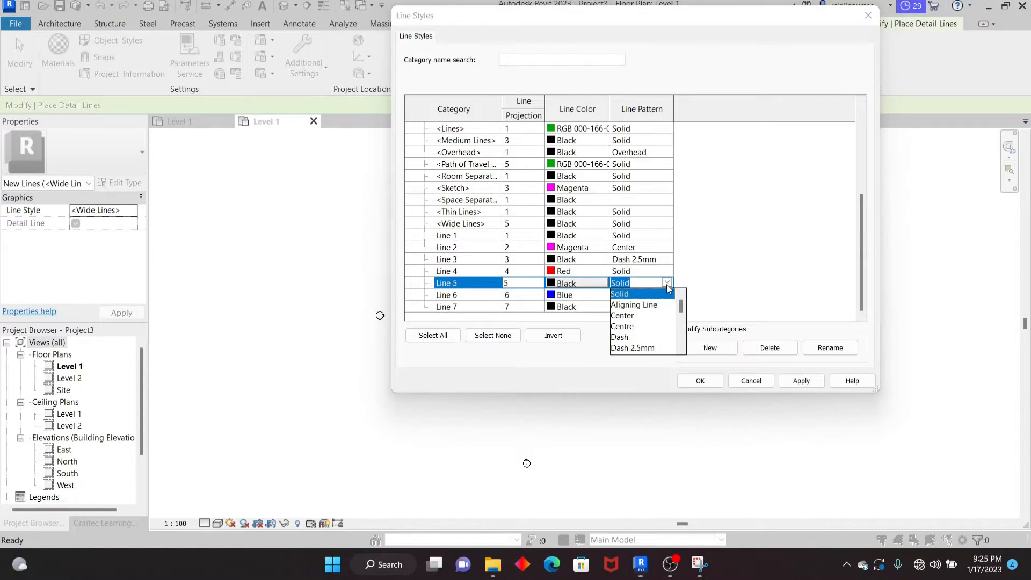
pyautogui.moveTo(680, 306); pyautogui.dragTo(683, 342)
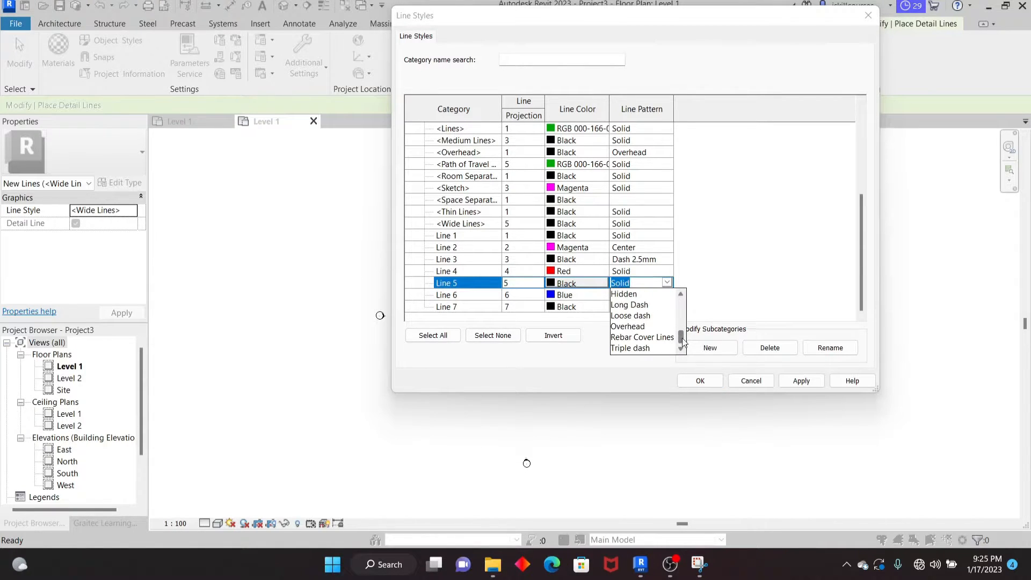
pyautogui.click(629, 326)
# Set the line pattern of Line 6 to Double dash.
pyautogui.click(670, 308)
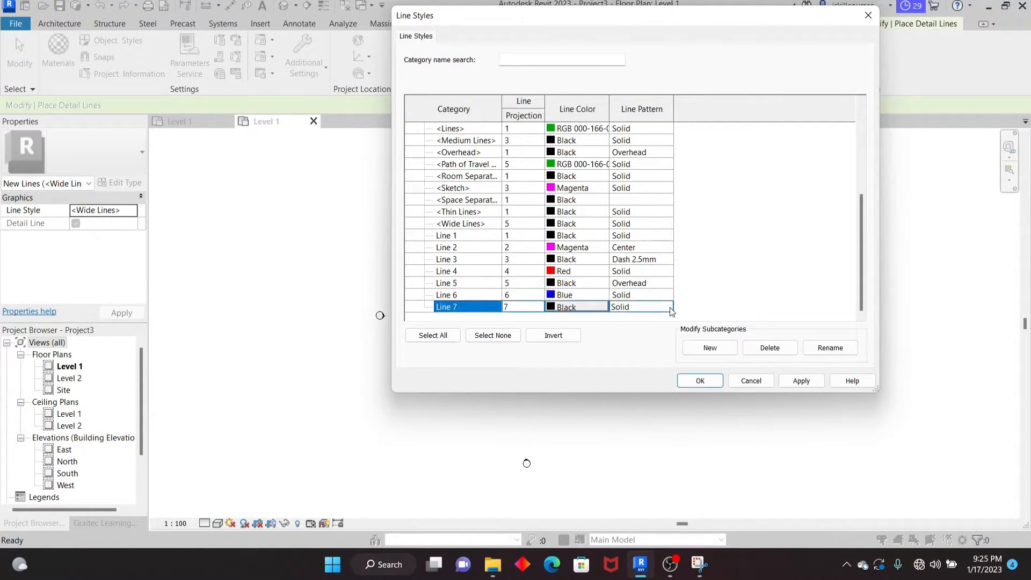
pyautogui.click(669, 296)
pyautogui.click(668, 296)
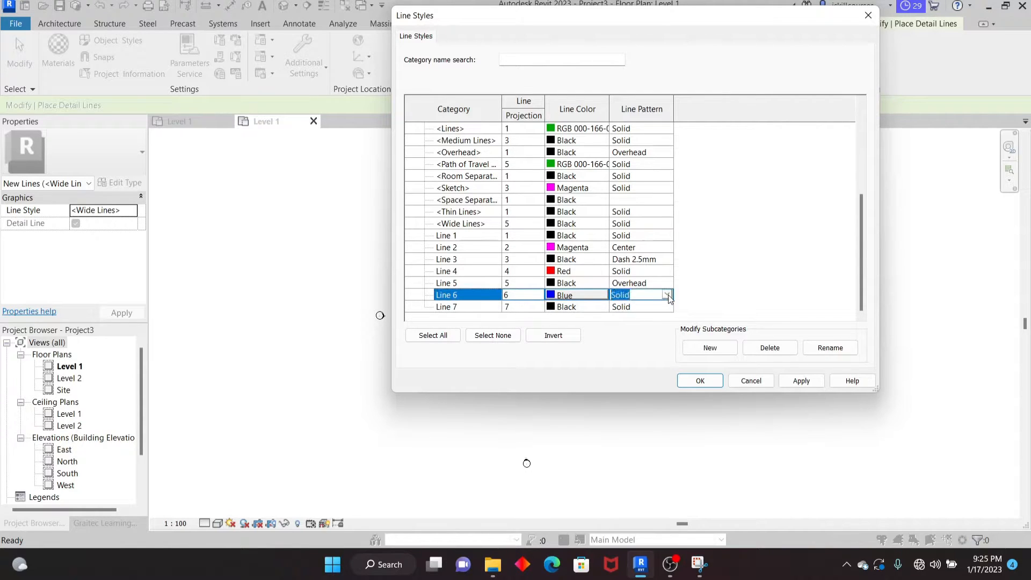
pyautogui.click(668, 296)
pyautogui.scroll(-3, 633, 342)
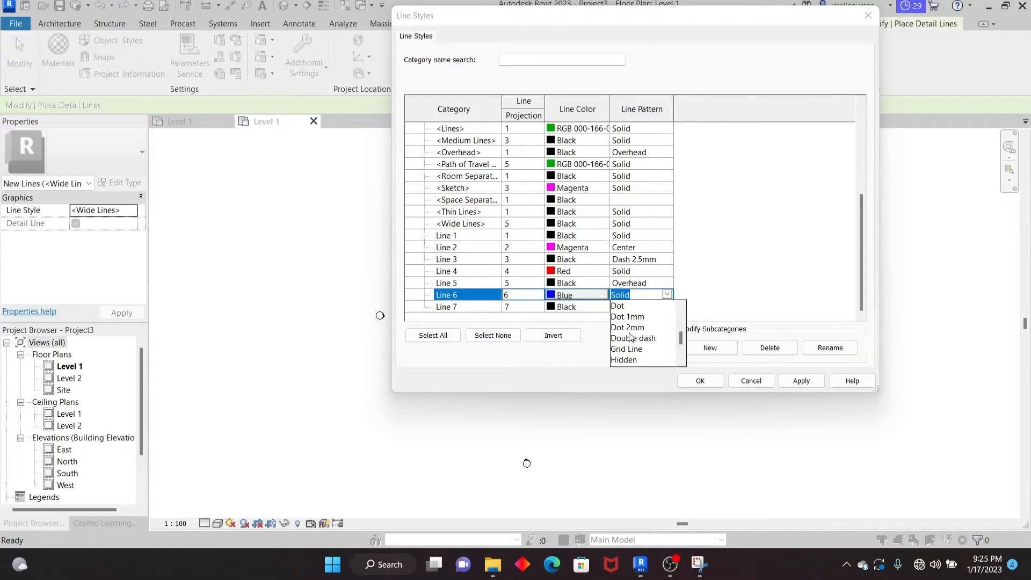
pyautogui.click(631, 338)
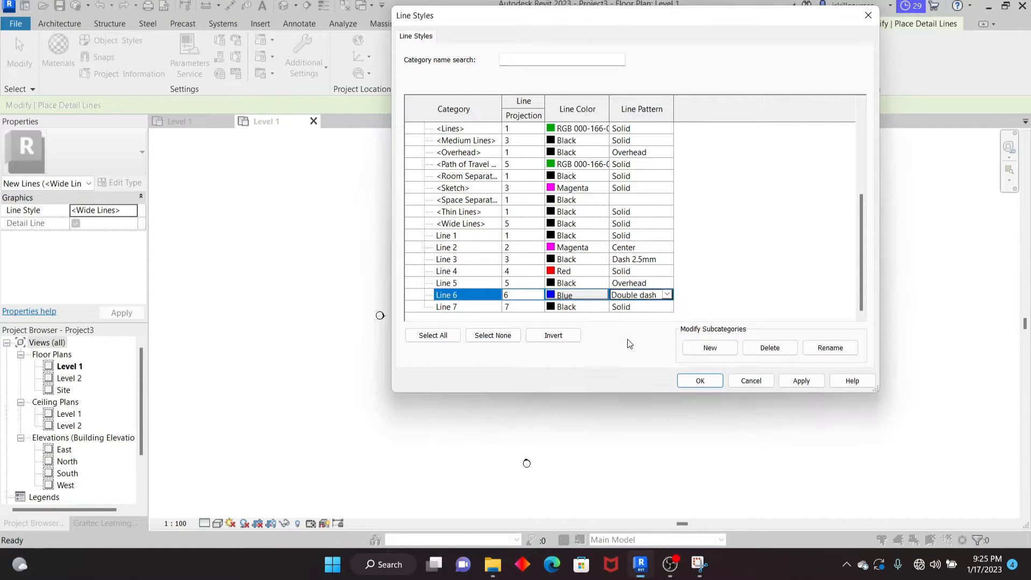
# Apply the line style changes to the project and close the Line Styles dialog.
pyautogui.click(631, 310)
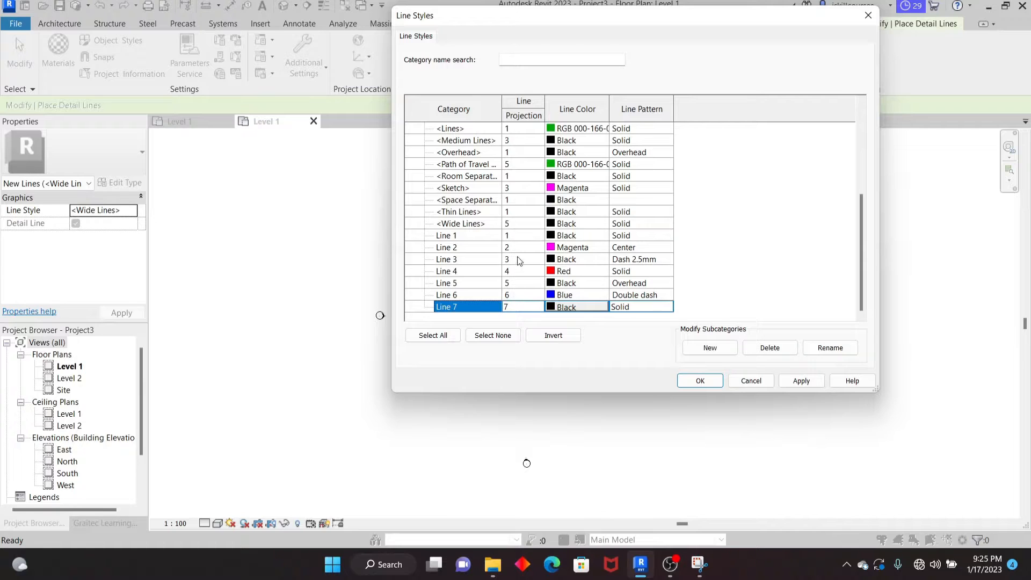
pyautogui.click(802, 382)
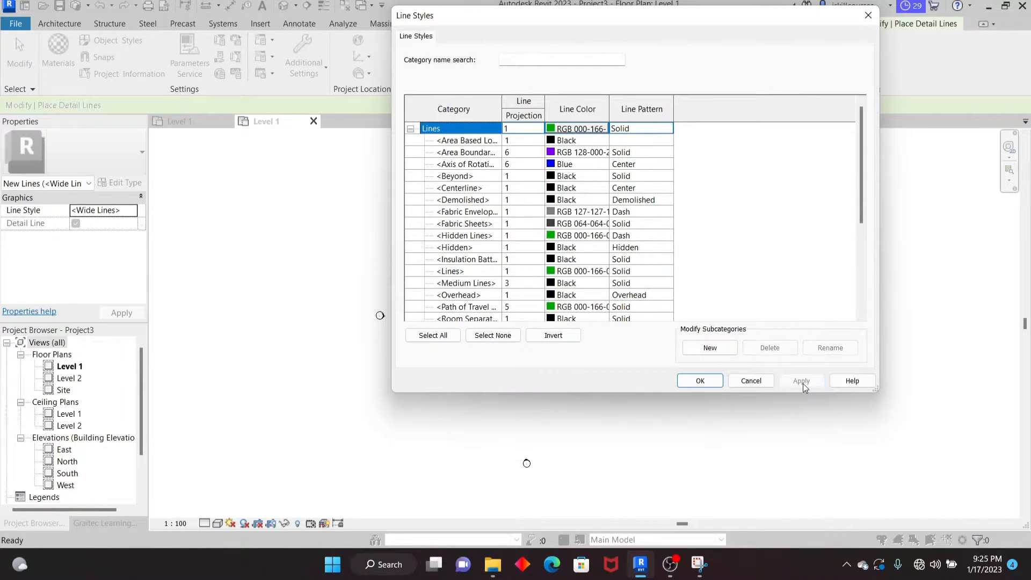
pyautogui.click(696, 381)
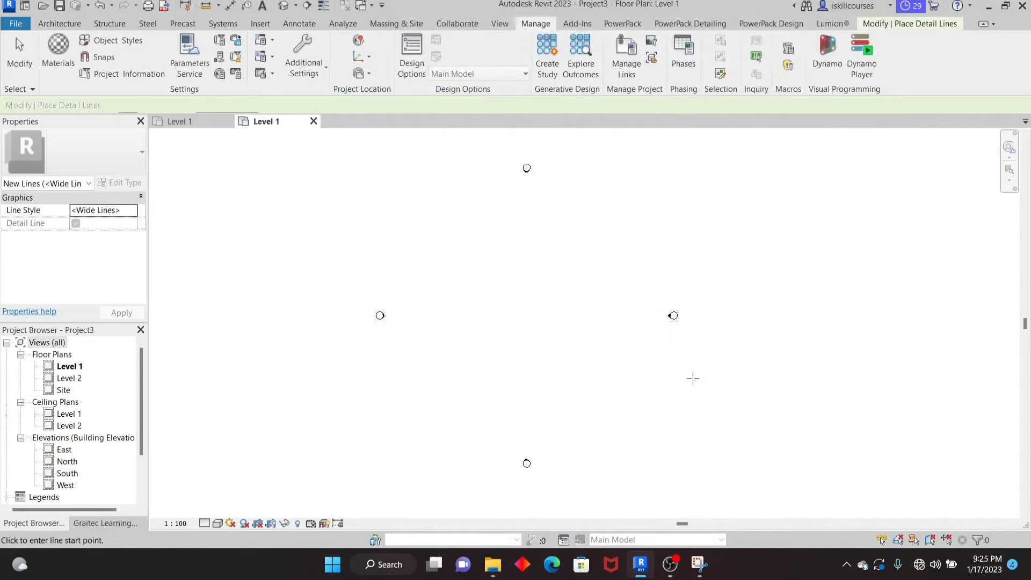
# Draw a short horizontal detail line in the Line 1 style between the elevation markers of the Level 1 floor plan, ending the line chain.
pyautogui.click(295, 24)
pyautogui.click(305, 41)
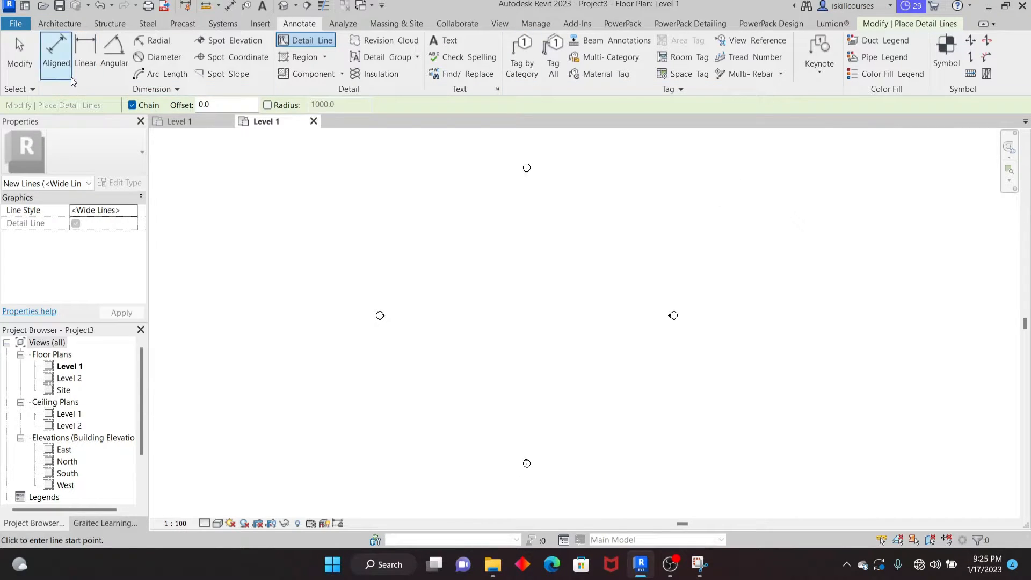
pyautogui.click(21, 64)
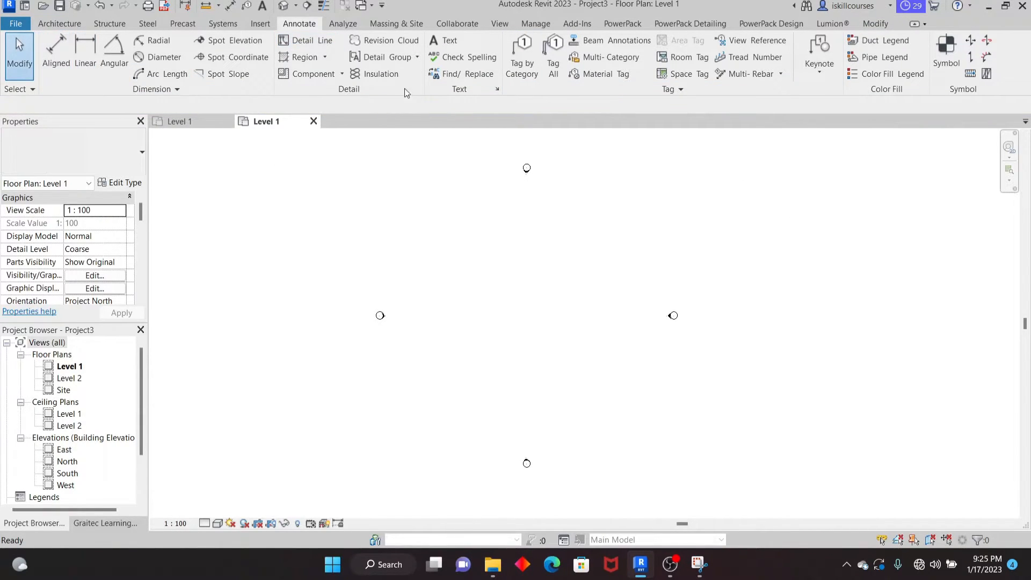
pyautogui.click(306, 40)
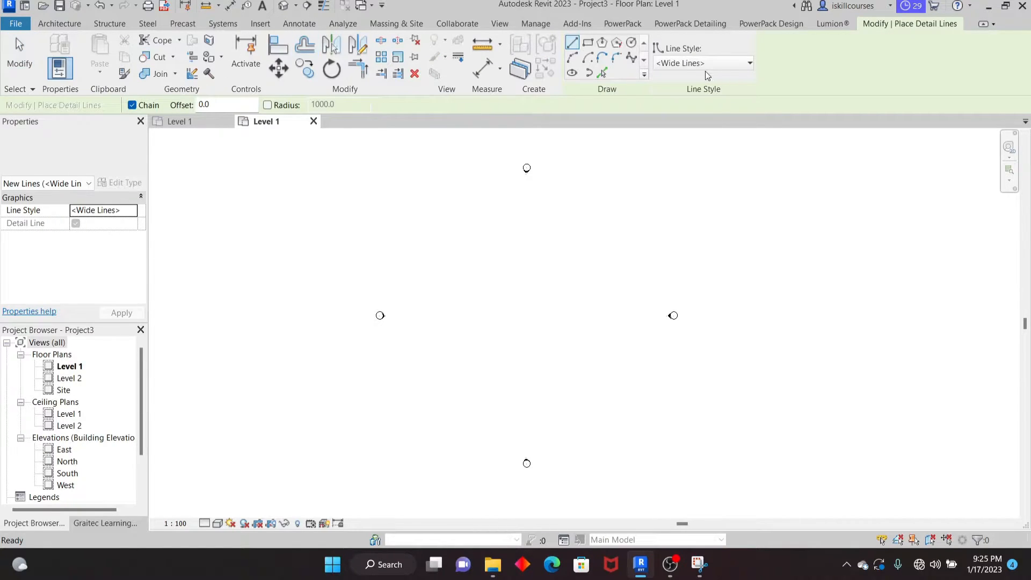
pyautogui.click(750, 64)
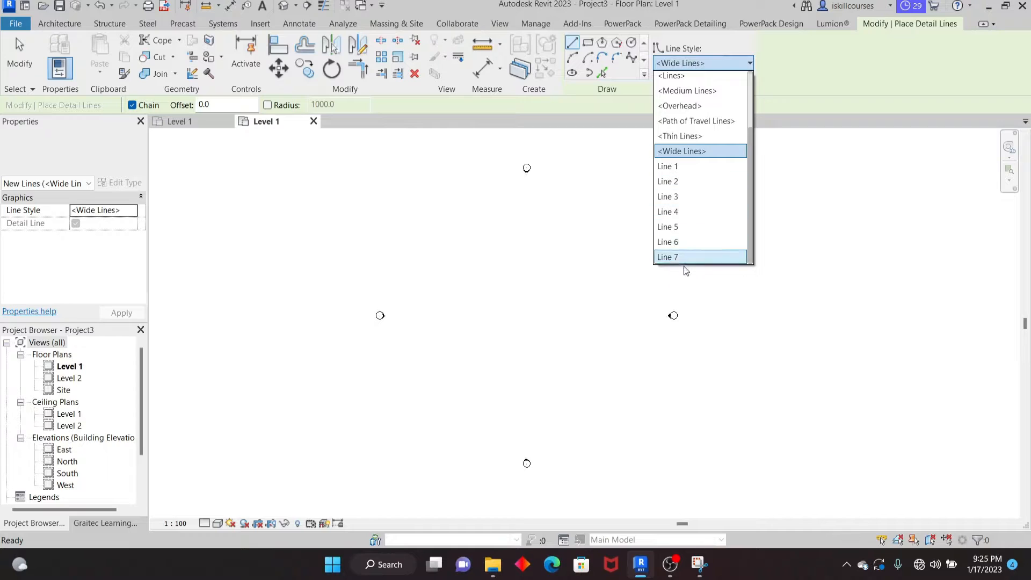
pyautogui.click(671, 167)
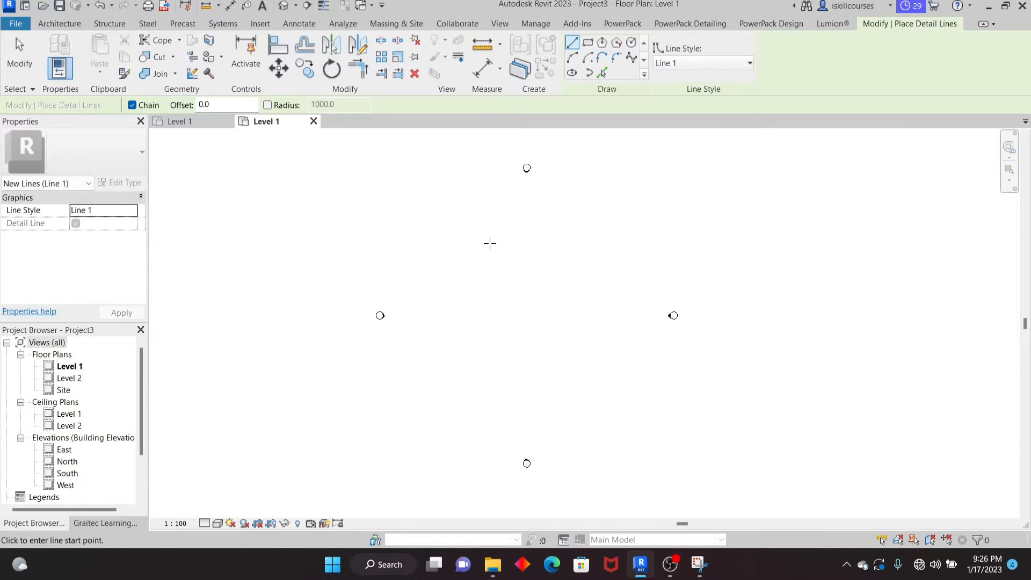
pyautogui.click(554, 270)
pyautogui.rightClick(561, 231)
pyautogui.click(589, 242)
# Draw a horizontal detail line about 12000 mm long in the Line 2 style just below the first line, ending the chain.
pyautogui.click(701, 62)
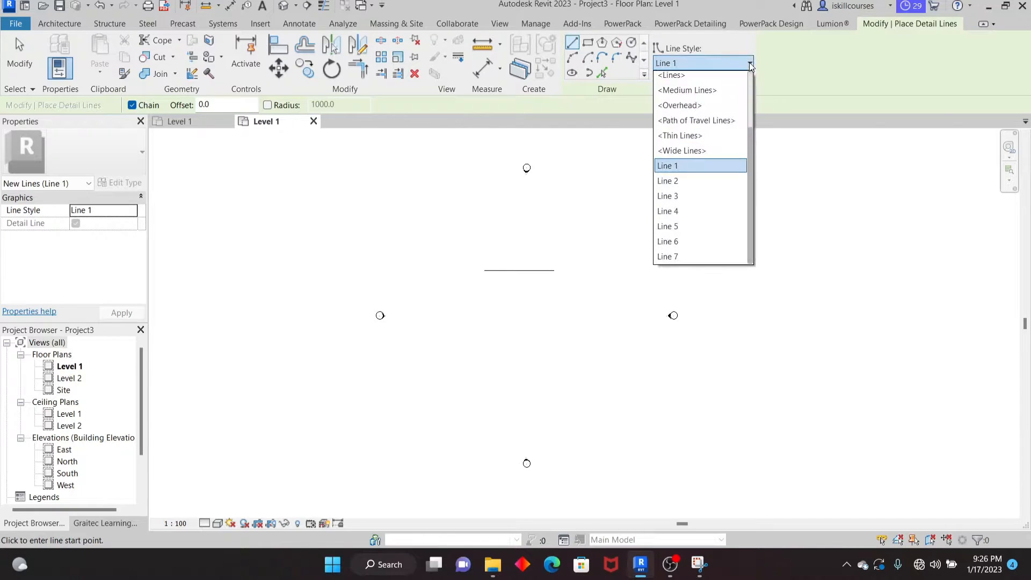
pyautogui.click(671, 184)
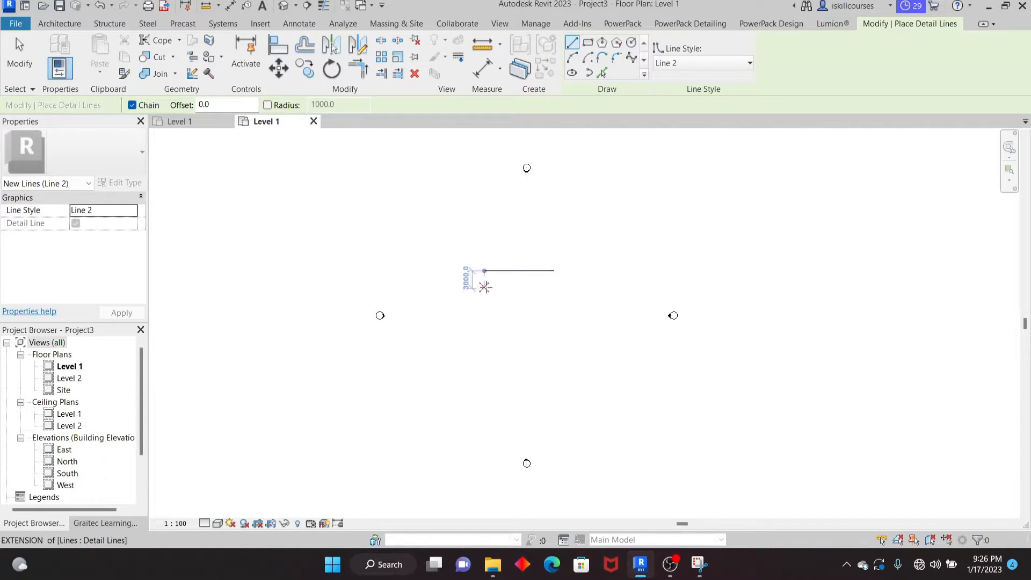
pyautogui.click(485, 281)
pyautogui.click(554, 282)
pyautogui.press('Escape')
# Draw a horizontal detail line about 12000 mm long in the Line 3 style below the Line 2 line and end the chain.
pyautogui.click(748, 65)
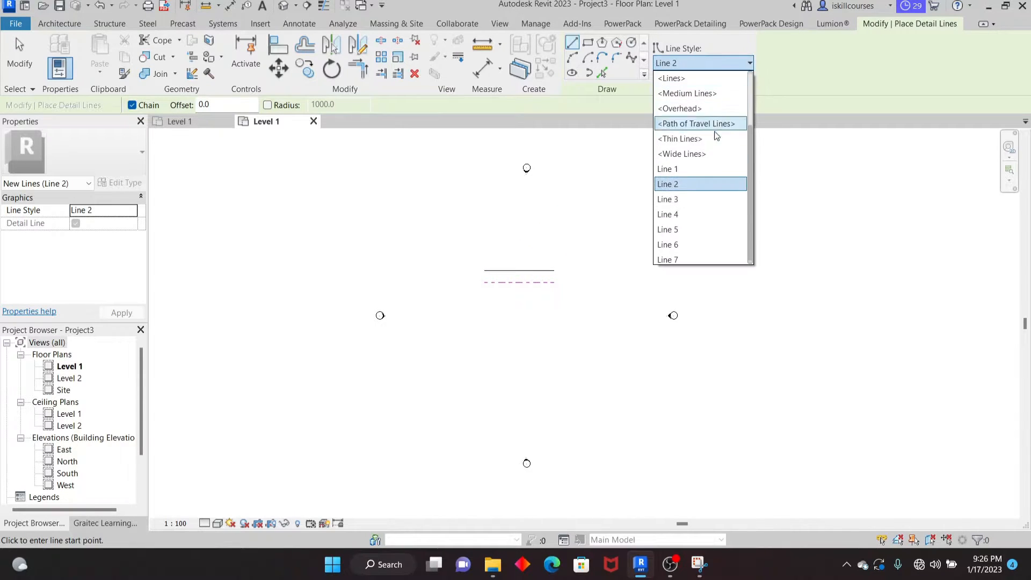
pyautogui.click(668, 202)
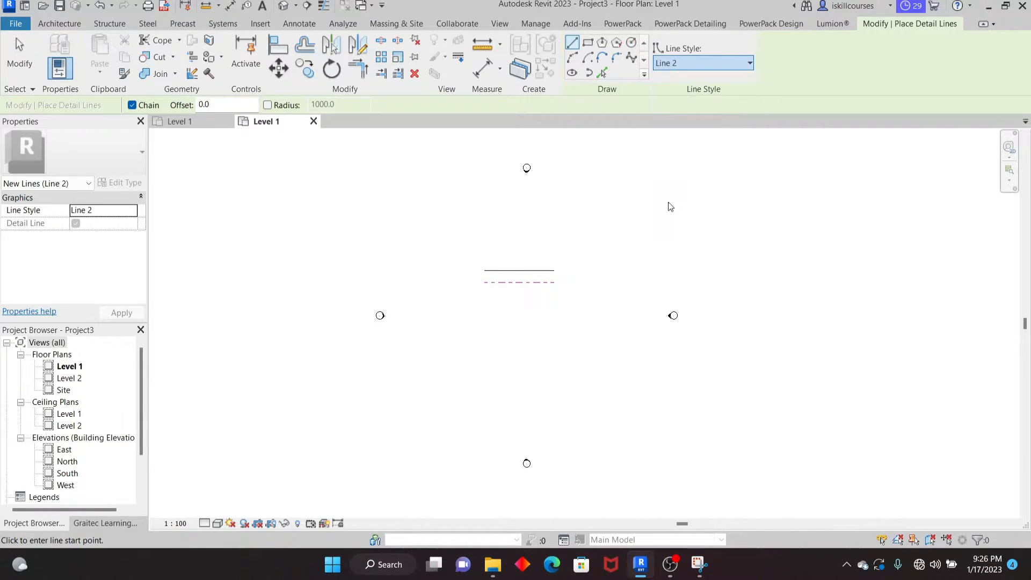
pyautogui.click(484, 294)
pyautogui.click(554, 294)
pyautogui.rightClick(583, 257)
pyautogui.click(599, 264)
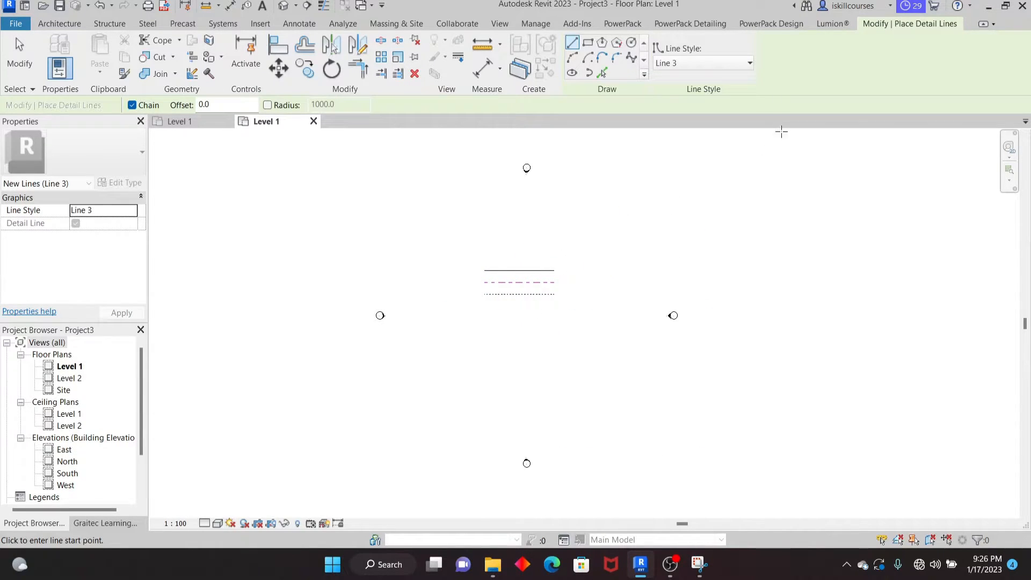
# Draw a horizontal detail line about 12000 mm long in the Line 4 style below the Line 3 line and end the chain.
pyautogui.click(749, 63)
pyautogui.click(683, 216)
pyautogui.click(486, 309)
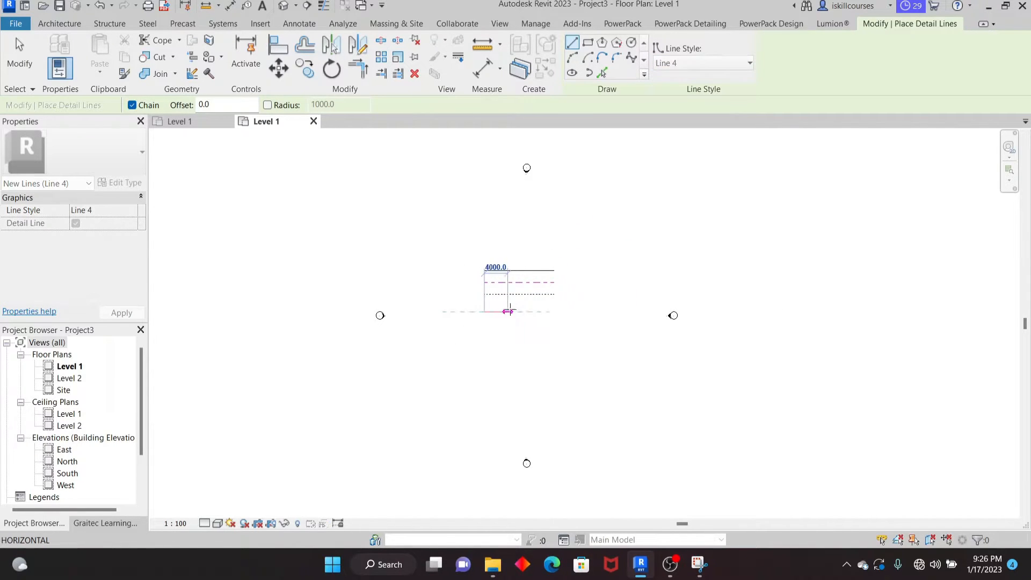
pyautogui.rightClick(617, 223)
pyautogui.click(632, 230)
# Draw a horizontal detail line about 12000 mm long in the Line 5 style below the Line 4 line and end the chain.
pyautogui.click(750, 66)
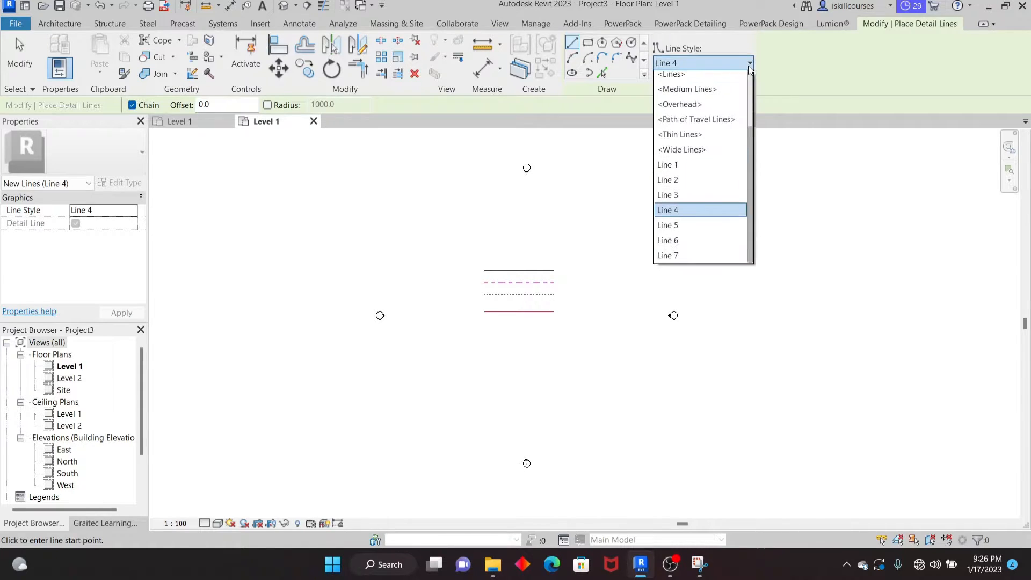
pyautogui.click(682, 229)
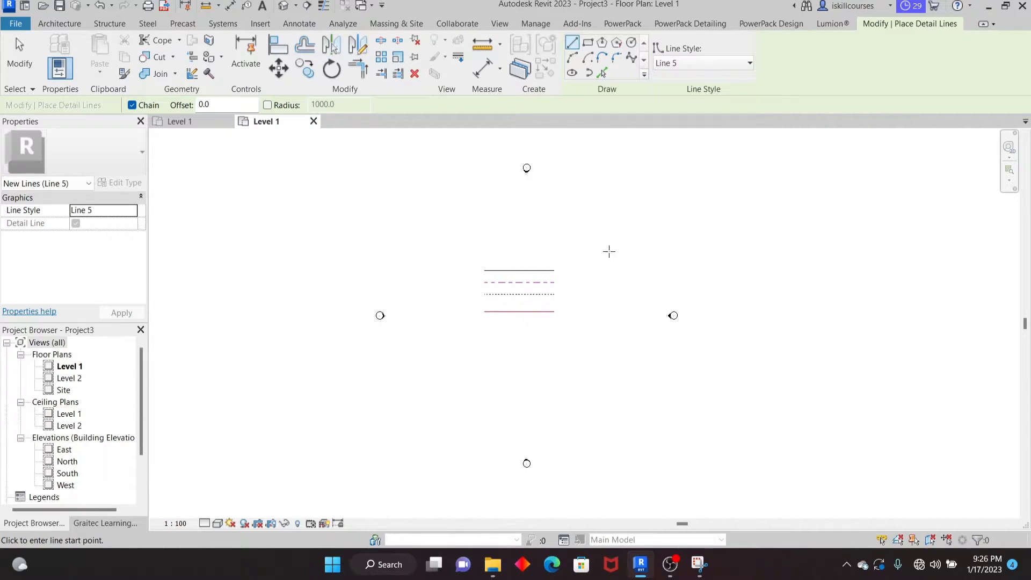
pyautogui.click(484, 327)
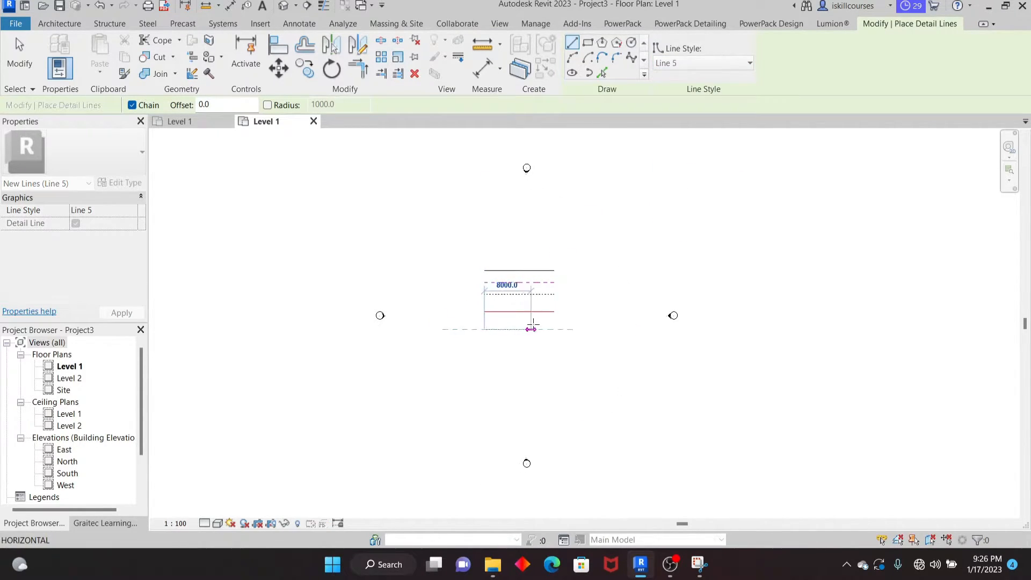
pyautogui.click(553, 329)
pyautogui.rightClick(617, 251)
pyautogui.click(631, 259)
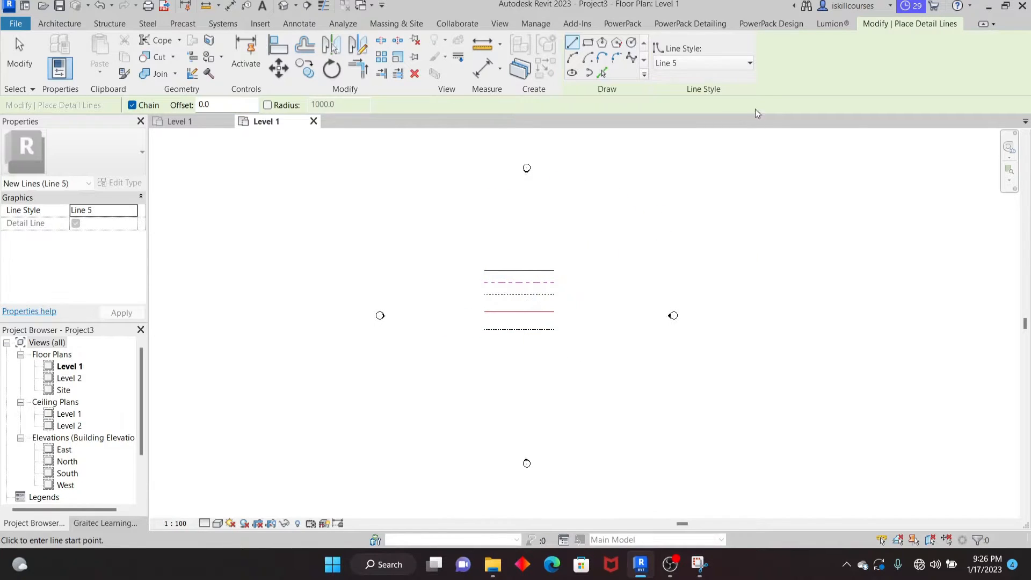
# Draw a horizontal detail line about 12000 mm long in the Line 6 style below the Line 5 line and end the chain.
pyautogui.click(749, 63)
pyautogui.click(693, 245)
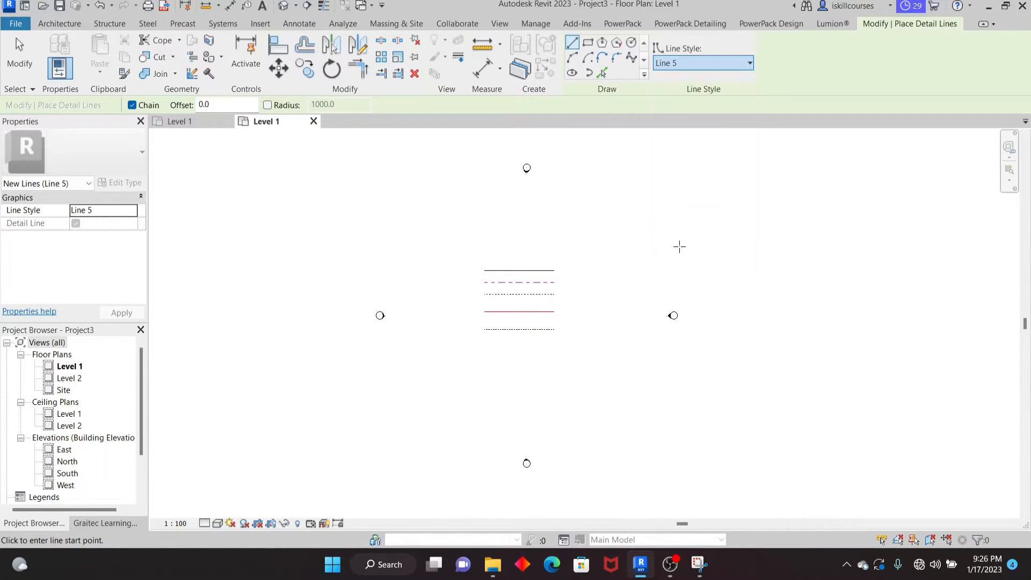
pyautogui.click(455, 319)
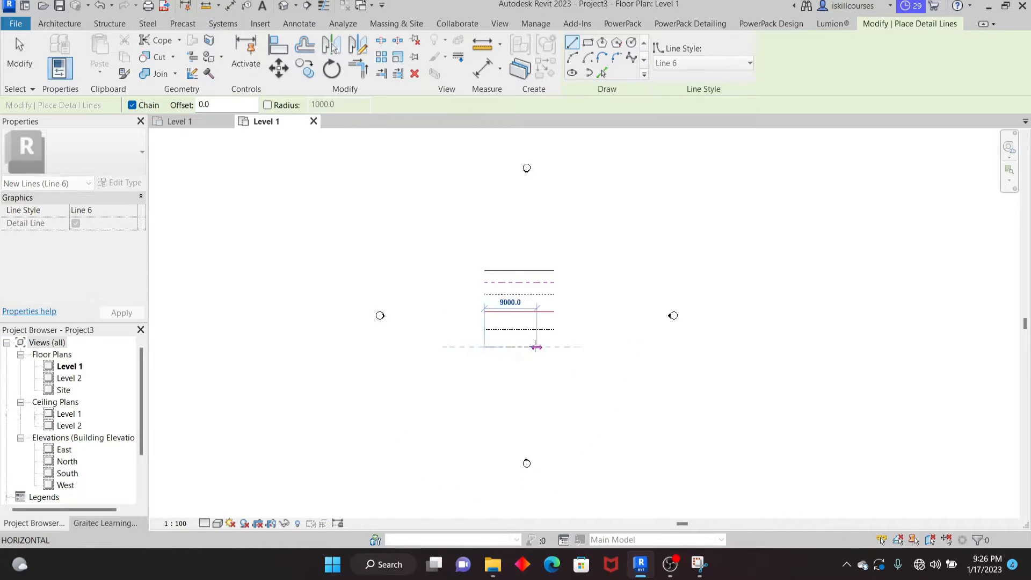
pyautogui.click(553, 346)
pyautogui.rightClick(616, 263)
pyautogui.click(631, 272)
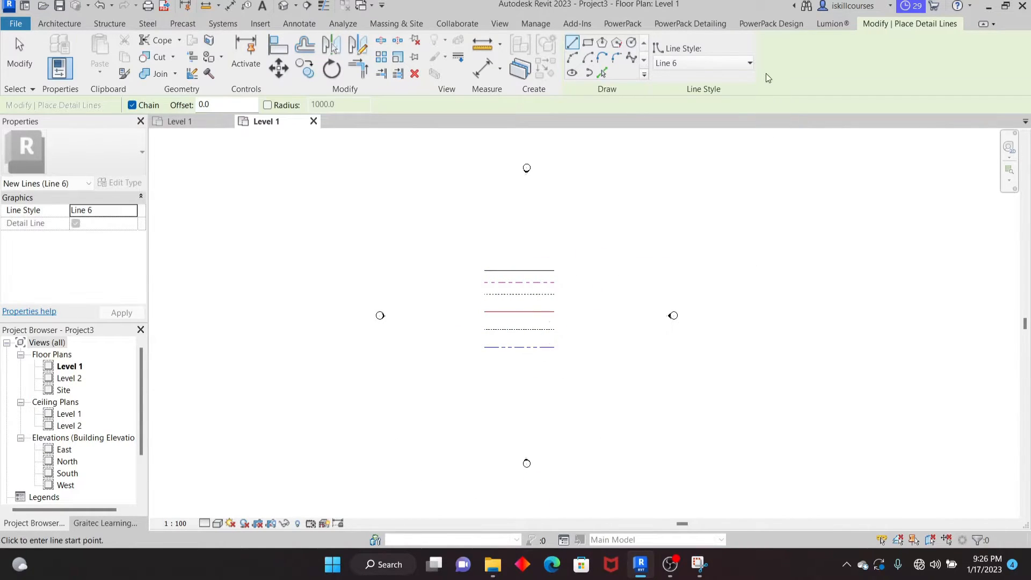
# Draw a horizontal detail line about 12000 mm long in the Line 7 style below the Line 6 line and leave the detail line command.
pyautogui.click(749, 64)
pyautogui.click(671, 259)
pyautogui.click(484, 365)
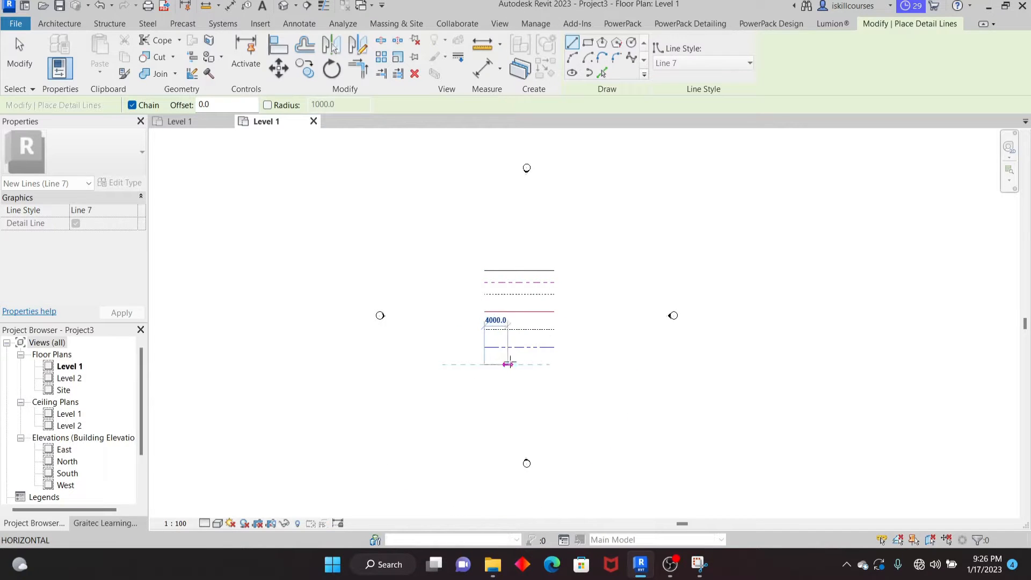
pyautogui.click(554, 365)
pyautogui.rightClick(617, 250)
pyautogui.click(634, 256)
pyautogui.scroll(5, 518, 325)
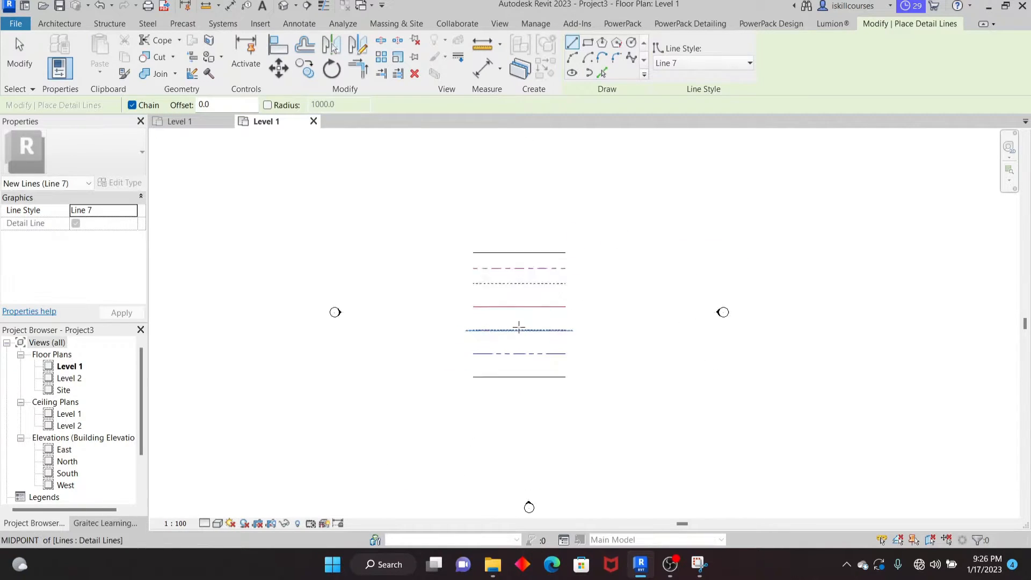
pyautogui.click(614, 181)
pyautogui.rightClick(677, 181)
pyautogui.click(709, 195)
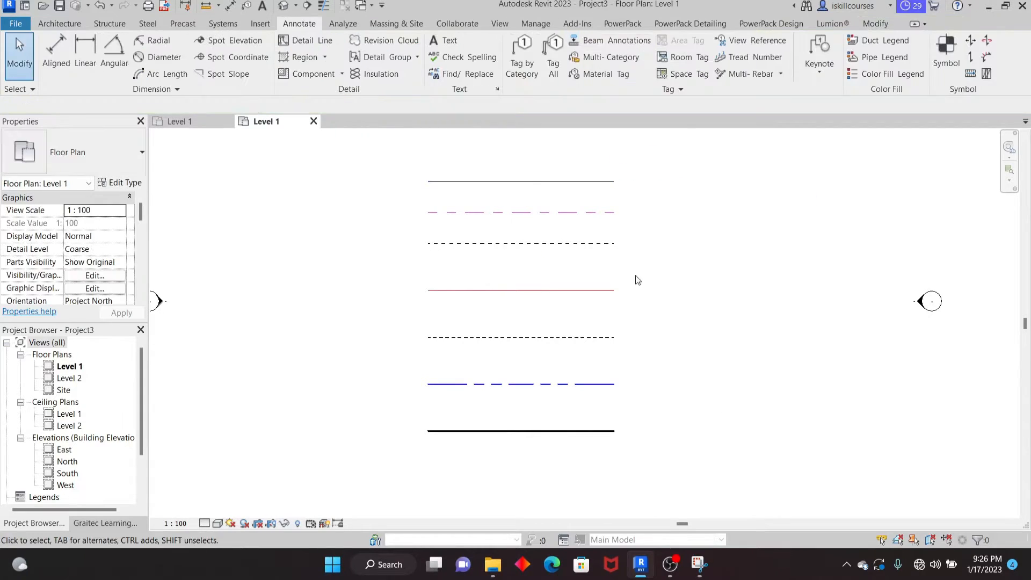
# Tighten the spacing of the Line 1 to Line 4 samples by moving the lower groups of lines upward in turn.
pyautogui.moveTo(652, 450); pyautogui.dragTo(401, 204)
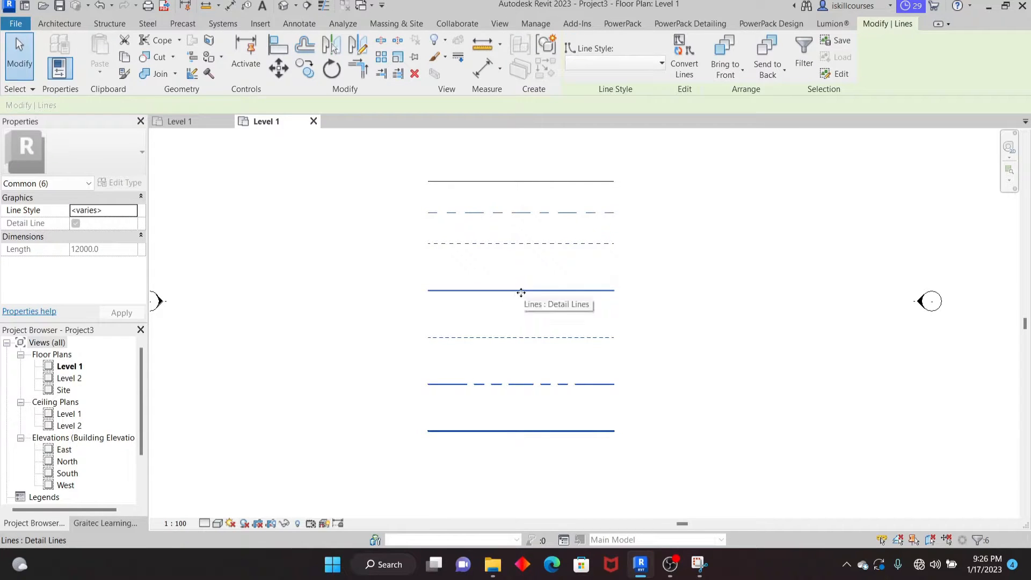
pyautogui.moveTo(521, 282); pyautogui.dragTo(520, 275)
pyautogui.click(720, 393)
pyautogui.moveTo(698, 444)
pyautogui.mouseDown()
pyautogui.moveTo(590, 381)
pyautogui.moveTo(397, 218)
pyautogui.mouseUp()
pyautogui.moveTo(556, 364)
pyautogui.mouseDown()
pyautogui.moveTo(555, 343)
pyautogui.moveTo(555, 352)
pyautogui.mouseUp()
pyautogui.moveTo(707, 434); pyautogui.dragTo(383, 246)
pyautogui.moveTo(529, 352); pyautogui.dragTo(529, 318)
pyautogui.click(696, 391)
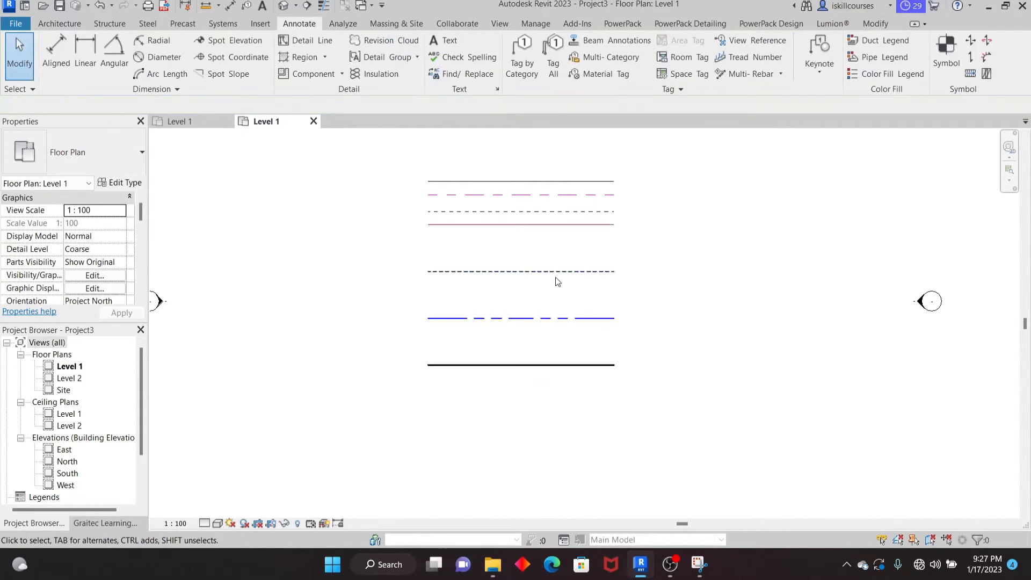
# Move the Line 5, Line 6 and Line 7 samples up individually so they sit closer beneath the Line 4 sample.
pyautogui.moveTo(558, 272)
pyautogui.mouseDown()
pyautogui.moveTo(549, 274)
pyautogui.moveTo(549, 247)
pyautogui.mouseUp()
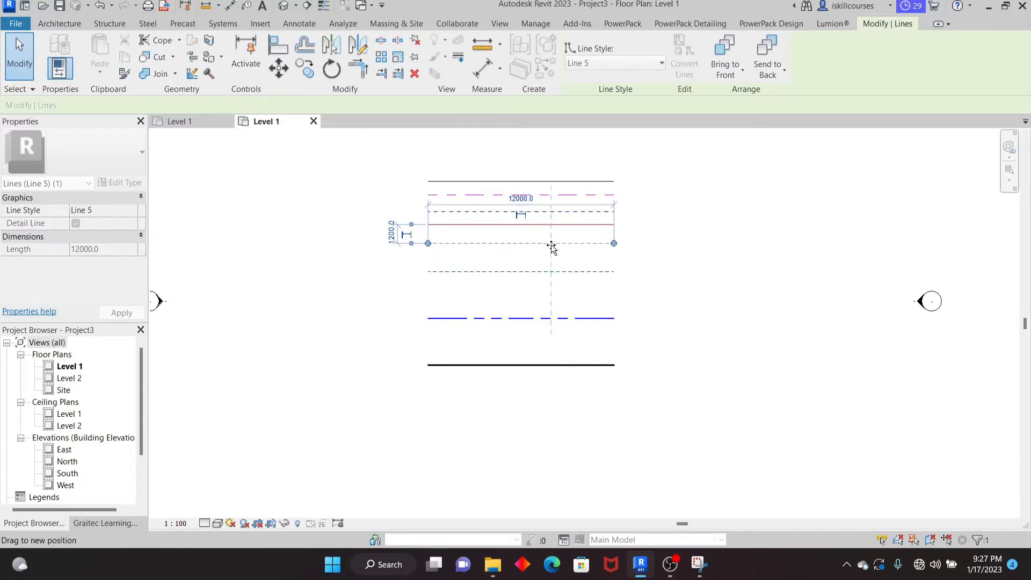
pyautogui.click(572, 327)
pyautogui.moveTo(558, 318); pyautogui.dragTo(554, 262)
pyautogui.click(809, 310)
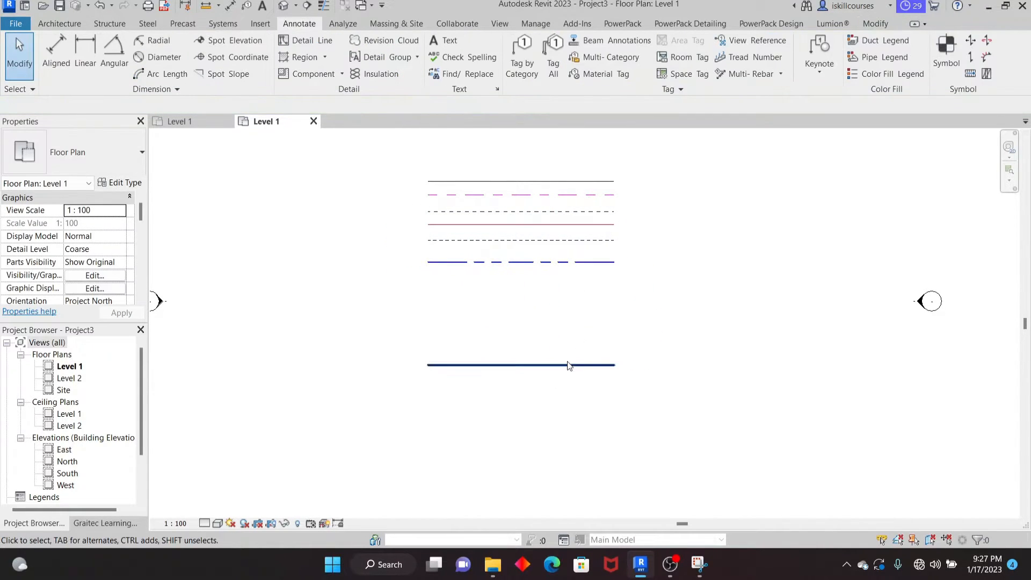
pyautogui.click(558, 365)
pyautogui.moveTo(559, 365); pyautogui.dragTo(558, 283)
pyautogui.click(580, 313)
pyautogui.scroll(1, 491, 165)
pyautogui.scroll(2, 486, 168)
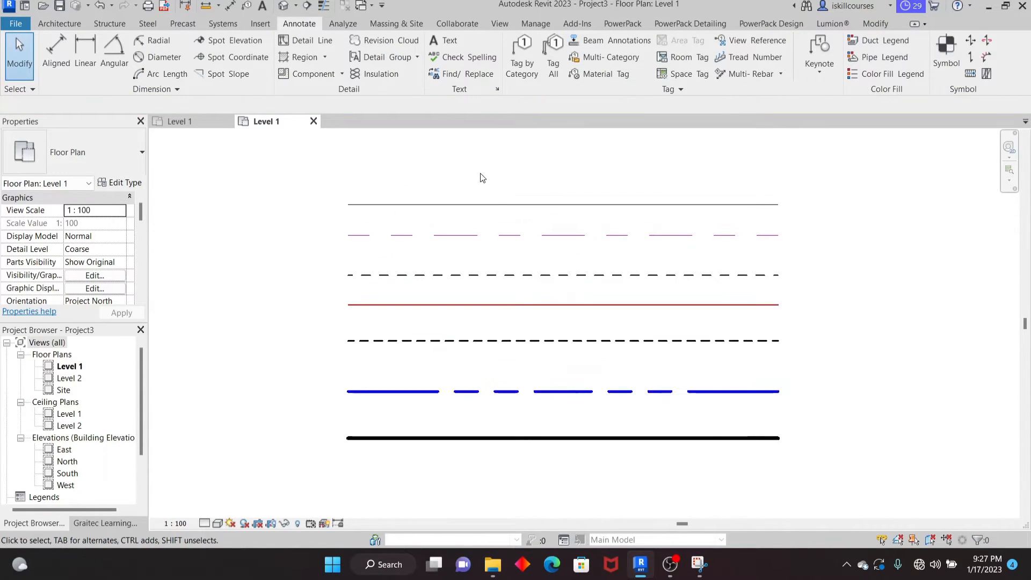
pyautogui.scroll(1, 704, 419)
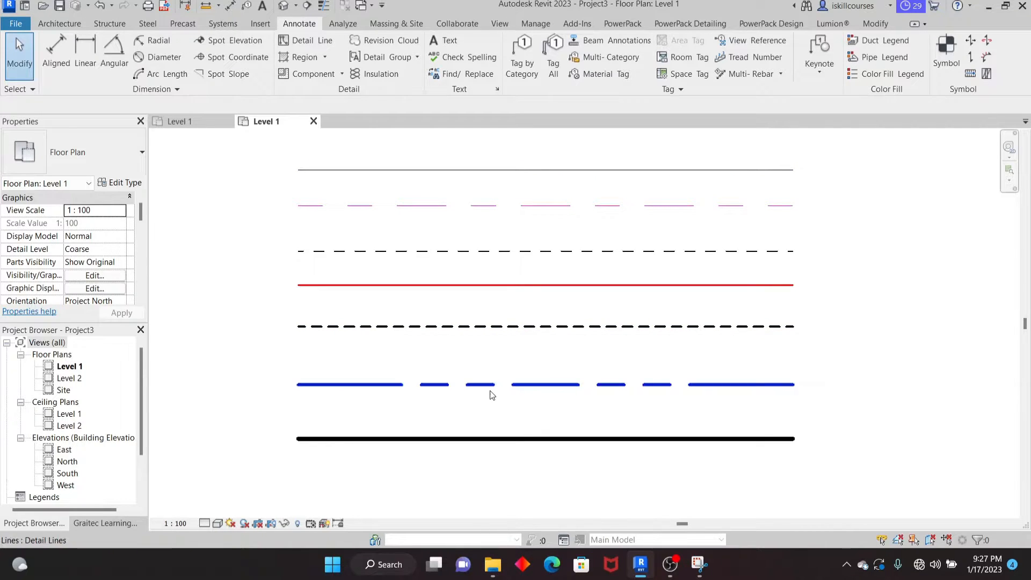
# Compare the line samples at view scales 1:200 and 1:100, ending with the floor plan set to 1:200.
pyautogui.click(177, 522)
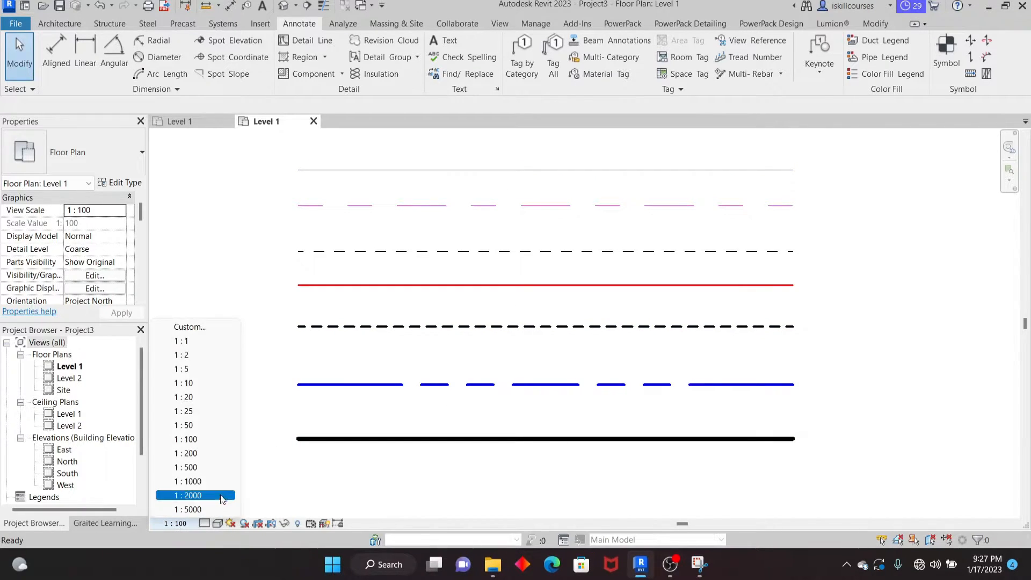
pyautogui.click(193, 454)
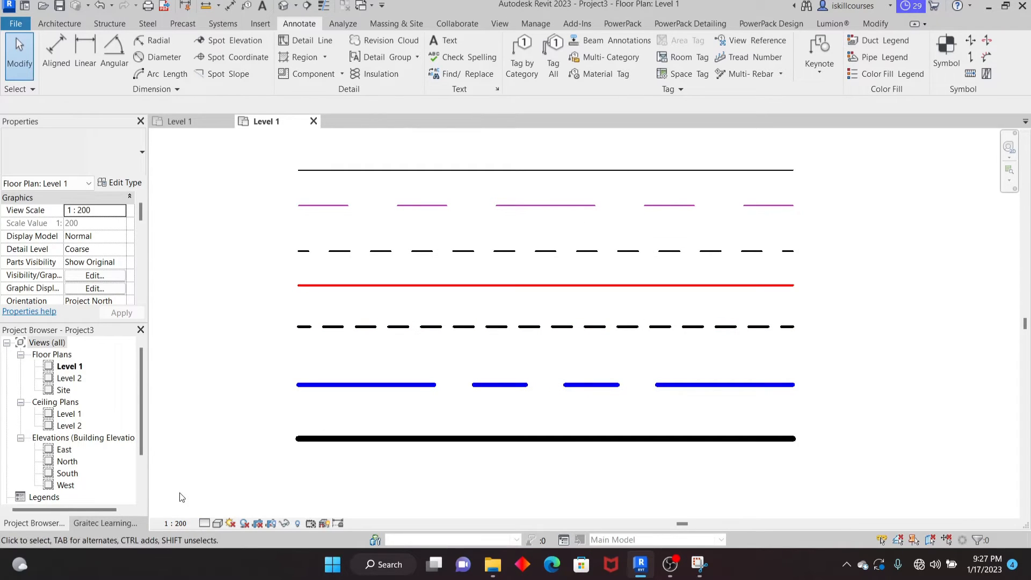
pyautogui.click(183, 524)
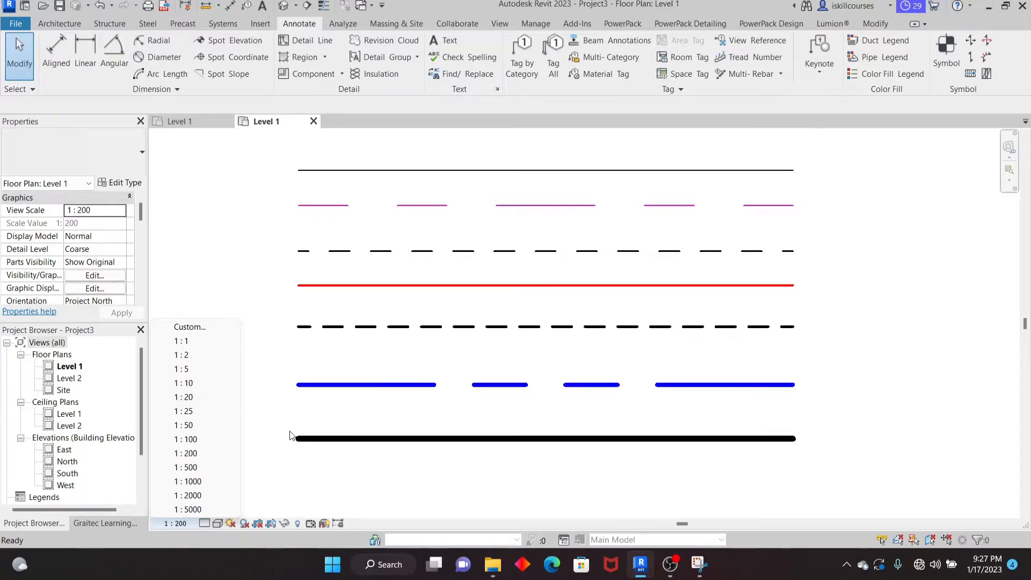
pyautogui.click(195, 439)
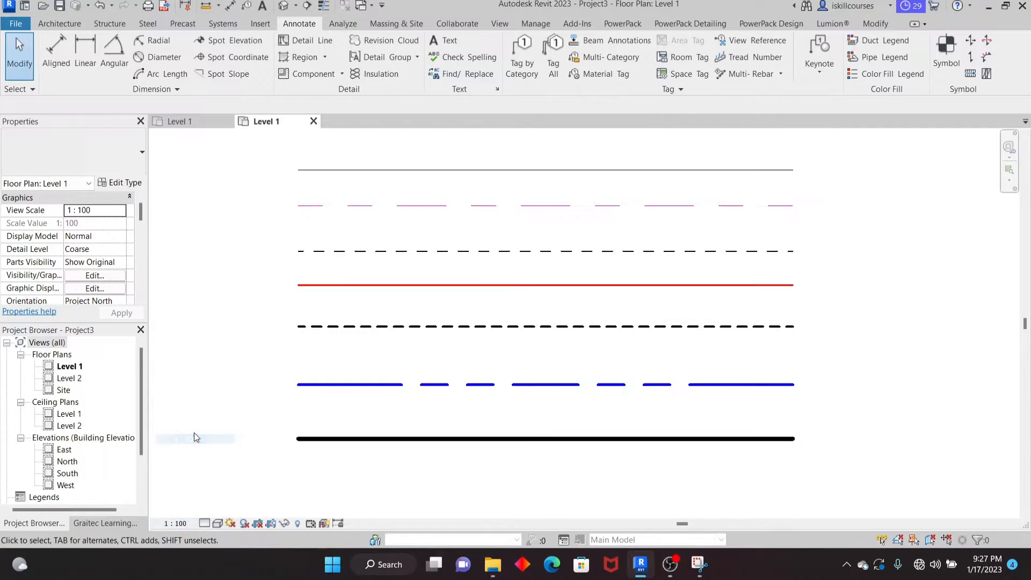
pyautogui.click(184, 522)
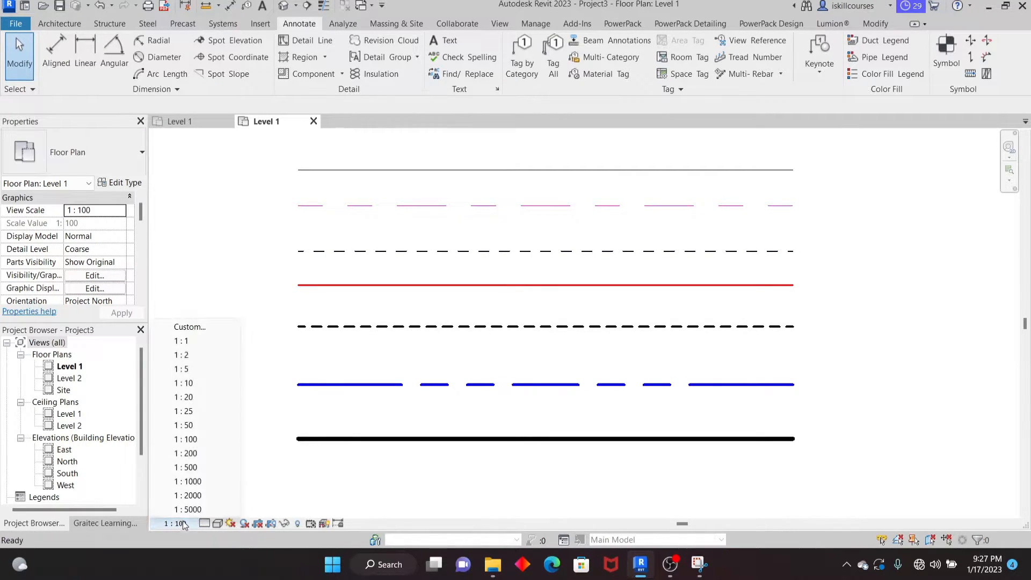
pyautogui.click(192, 453)
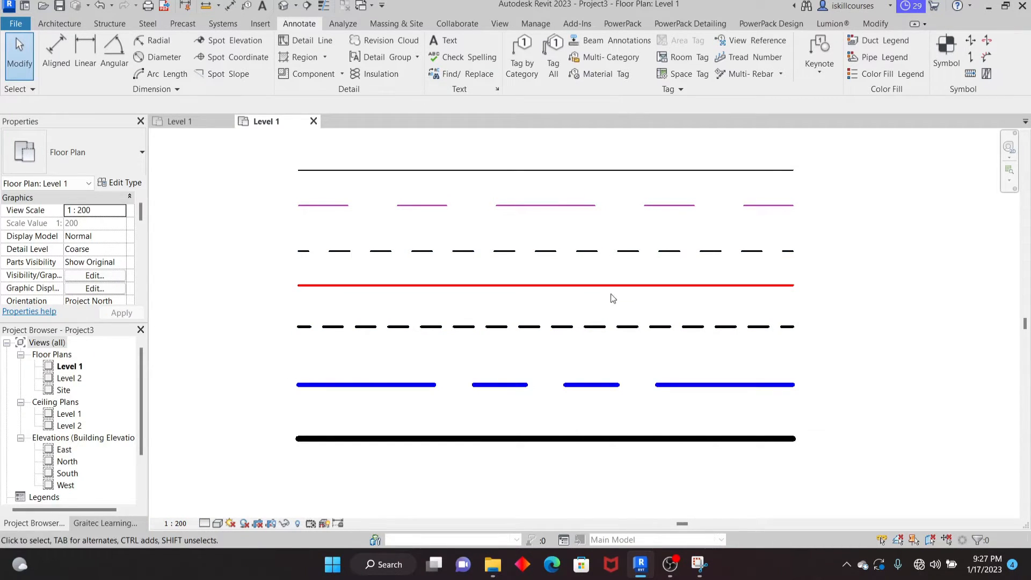
# Review the weights, colors and patterns of Line 1 to Line 7 in the Line Styles dialog and close it.
pyautogui.click(532, 25)
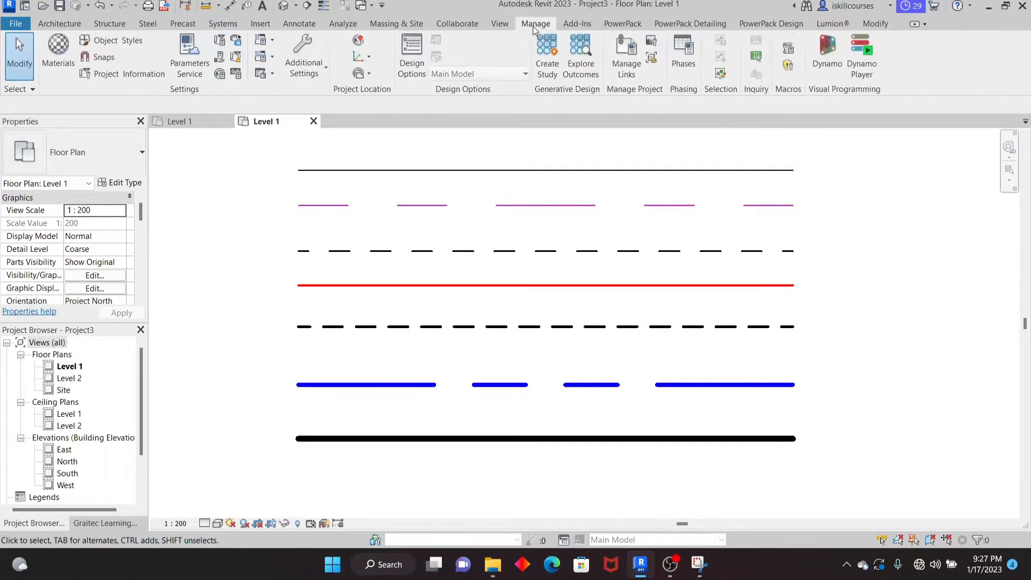
pyautogui.click(317, 65)
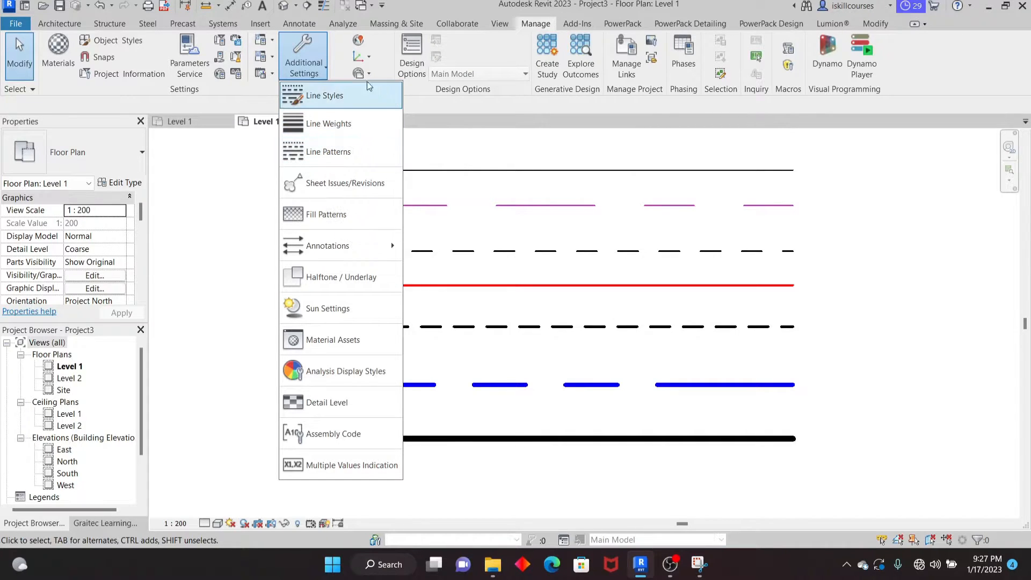
pyautogui.click(317, 97)
pyautogui.click(410, 129)
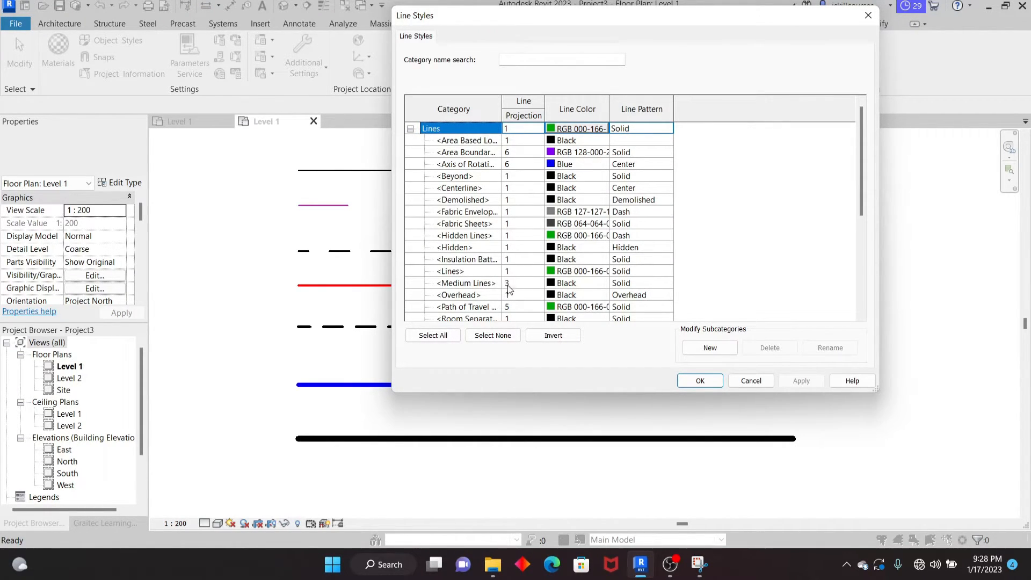
pyautogui.scroll(-5, 507, 283)
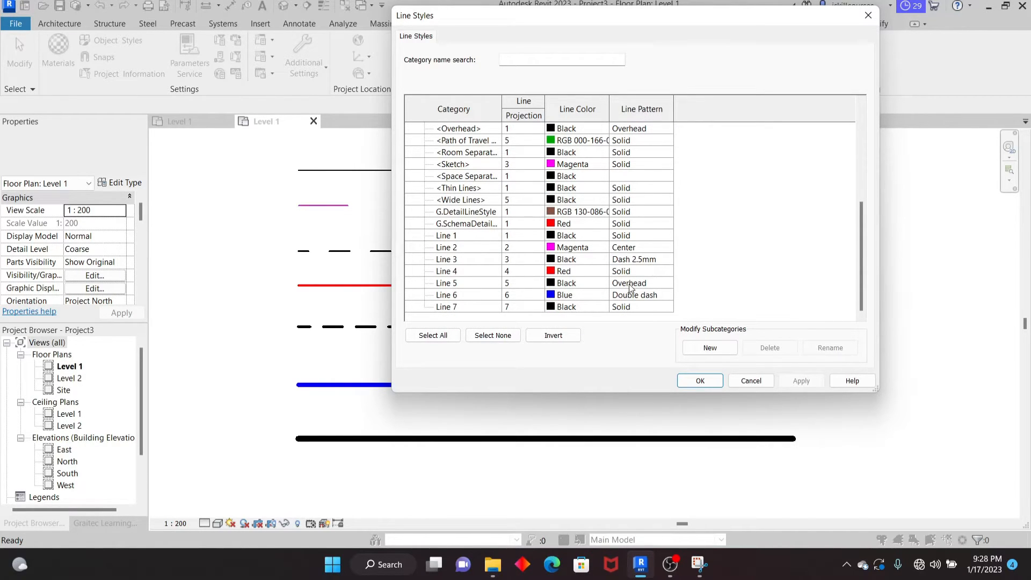
pyautogui.click(868, 15)
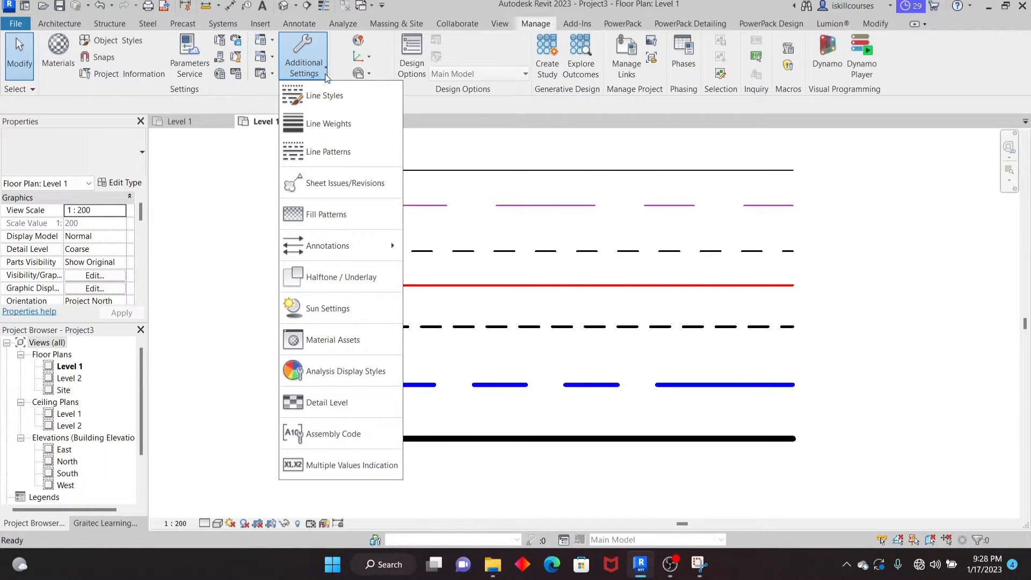
# Open the Line Weights settings and look through the model, perspective and annotation line weight tables.
pyautogui.click(325, 124)
pyautogui.moveTo(569, 46); pyautogui.dragTo(717, 39)
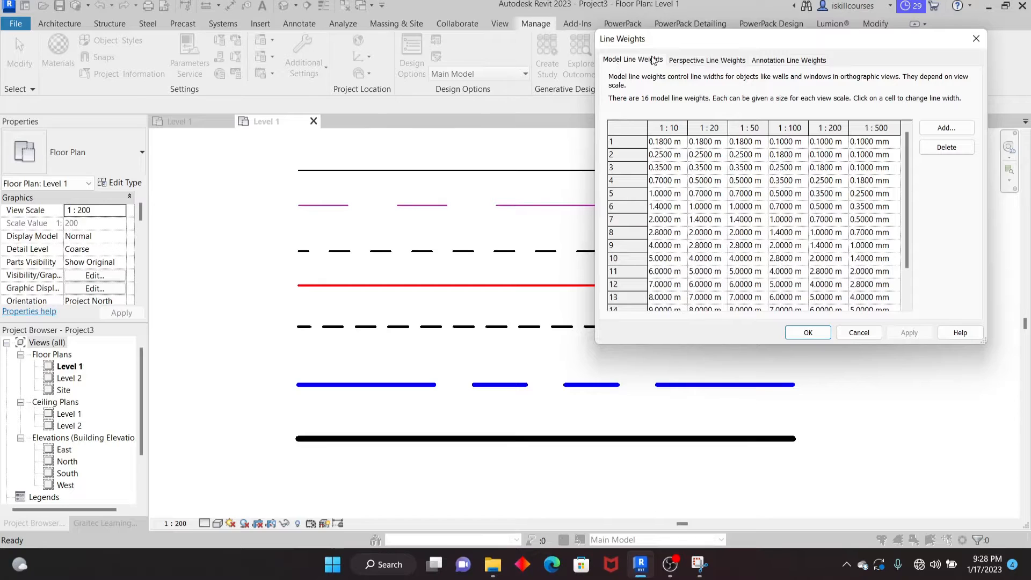
pyautogui.click(693, 60)
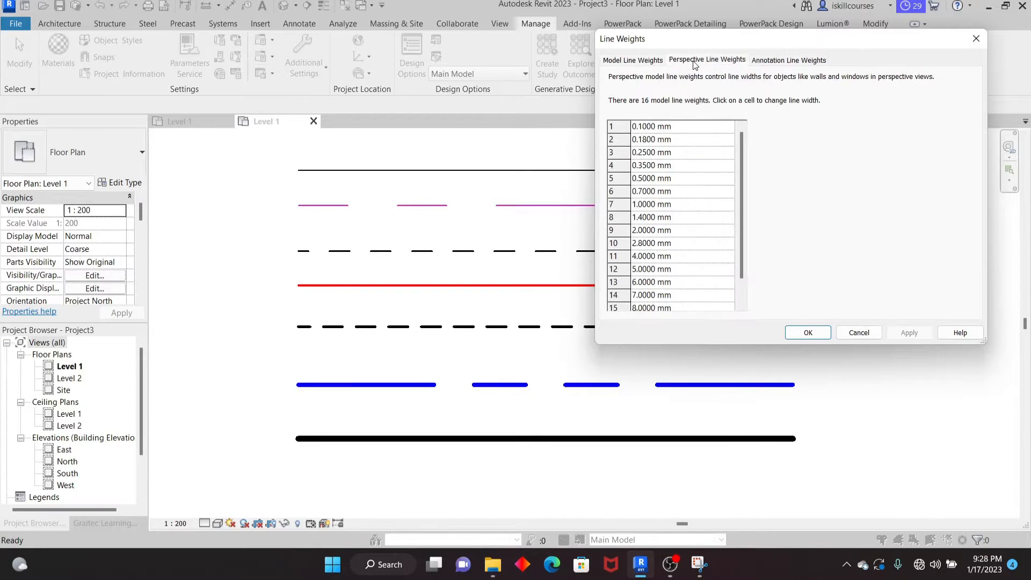
pyautogui.click(769, 64)
pyautogui.click(637, 62)
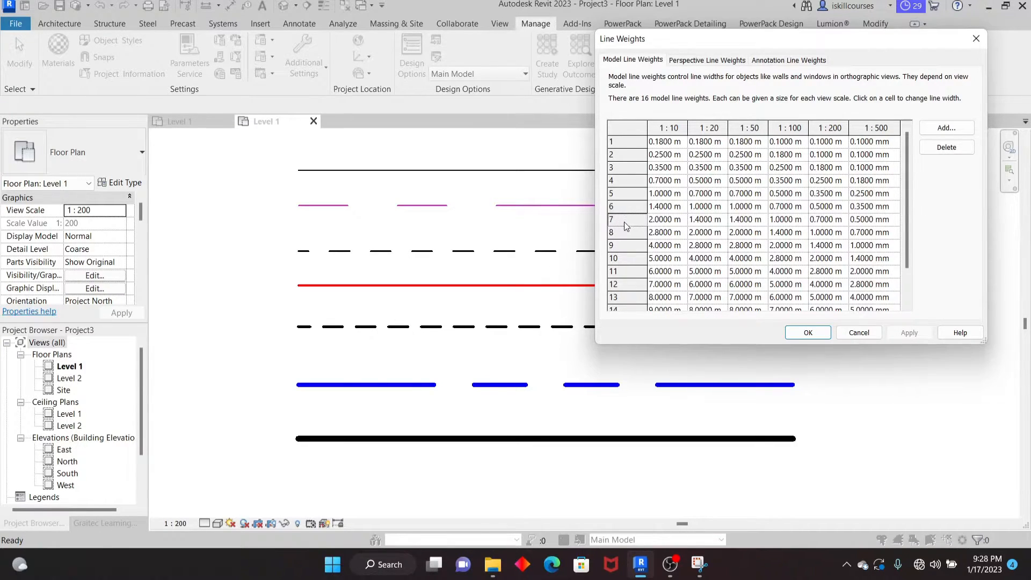
# Examine the model widths of line weight 7 across the view scales, and look through the remaining weights in the table.
pyautogui.click(663, 220)
pyautogui.click(701, 224)
pyautogui.click(753, 225)
pyautogui.click(786, 222)
pyautogui.doubleClick(794, 221)
pyautogui.click(819, 221)
pyautogui.doubleClick(814, 221)
pyautogui.click(656, 220)
pyautogui.moveTo(733, 42); pyautogui.dragTo(669, 45)
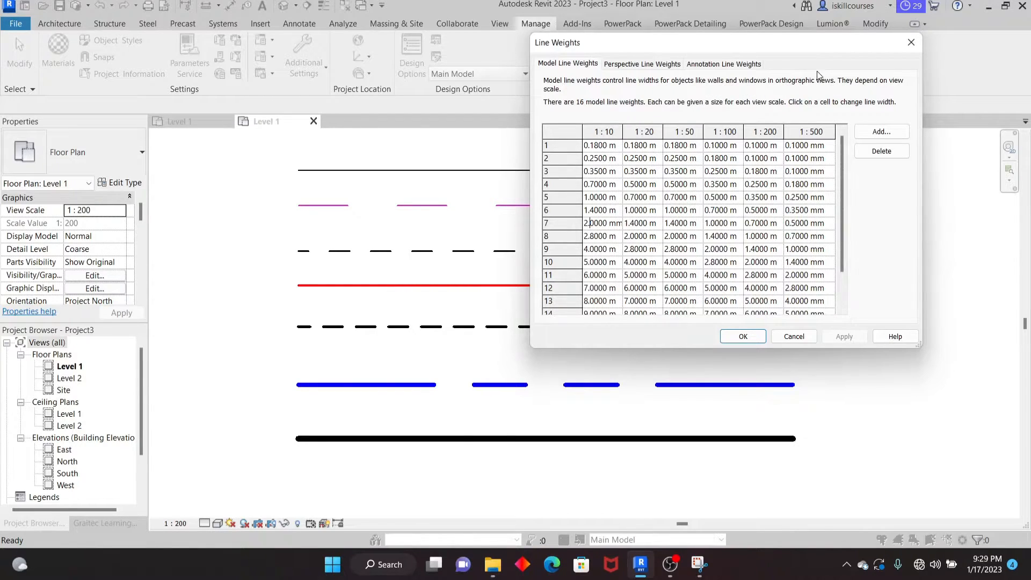
pyautogui.click(722, 197)
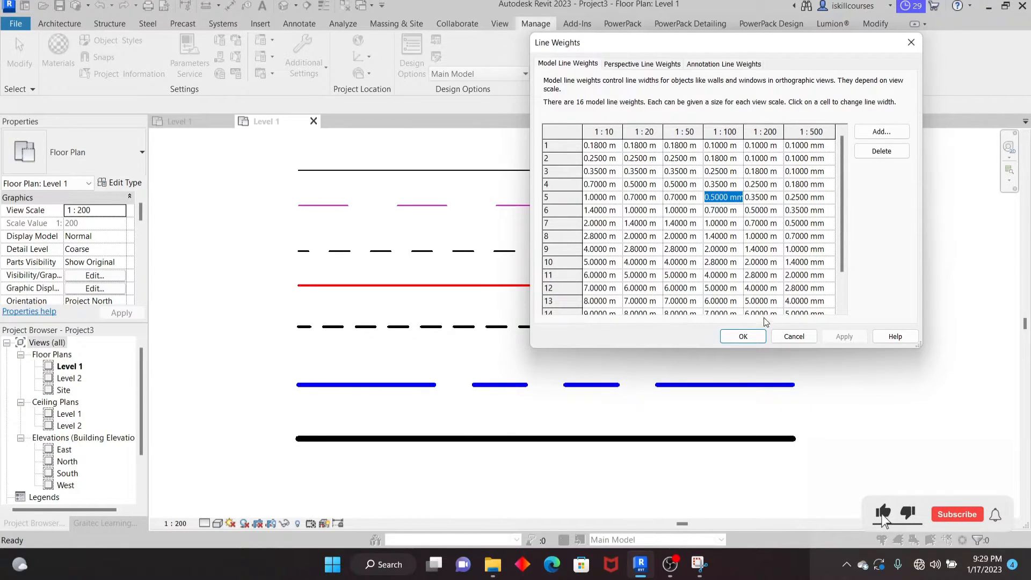
pyautogui.scroll(-1, 843, 224)
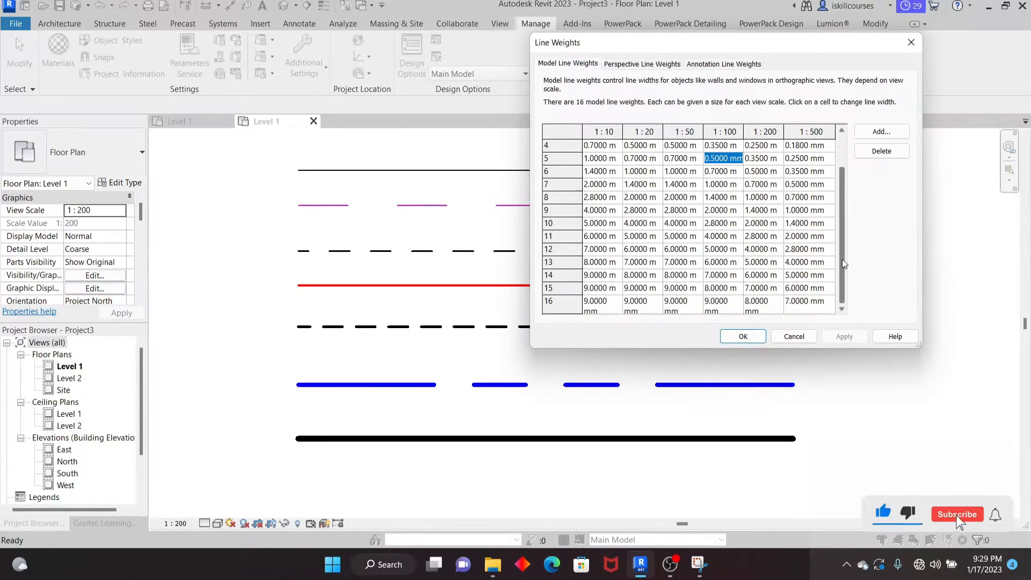
# Add a 1:1000 view scale column to the model line weights table.
pyautogui.click(878, 133)
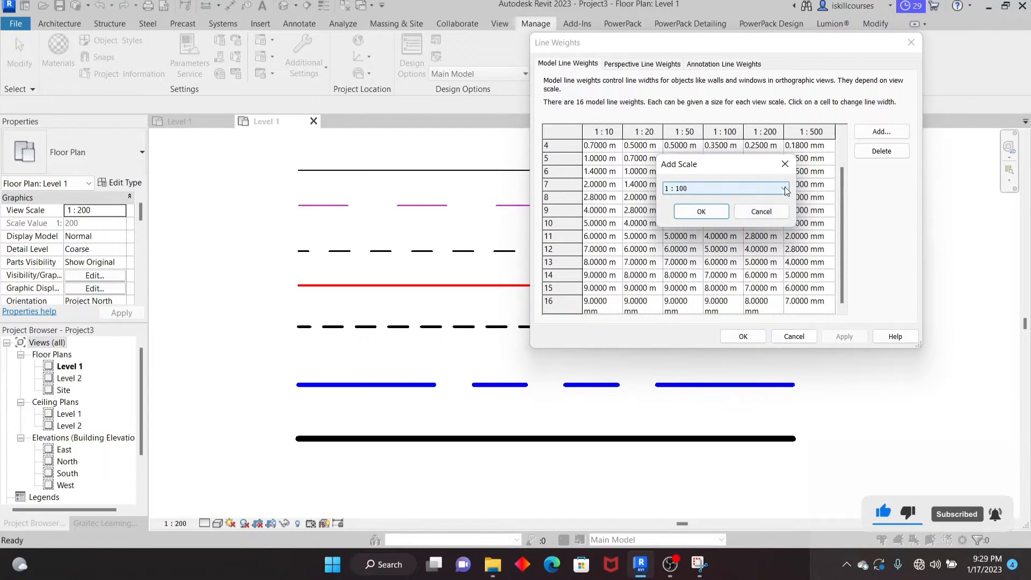
pyautogui.click(785, 189)
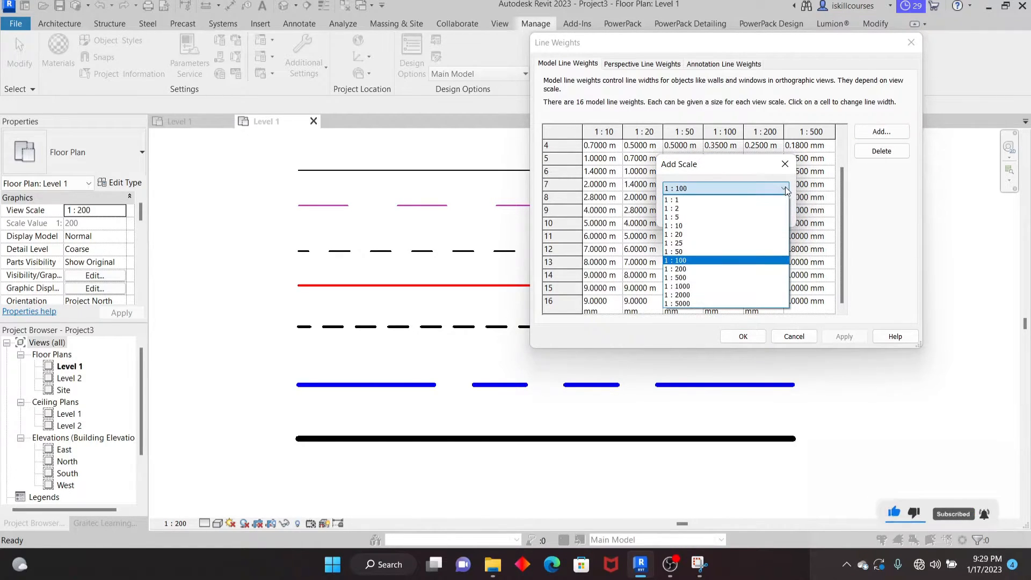
pyautogui.click(698, 287)
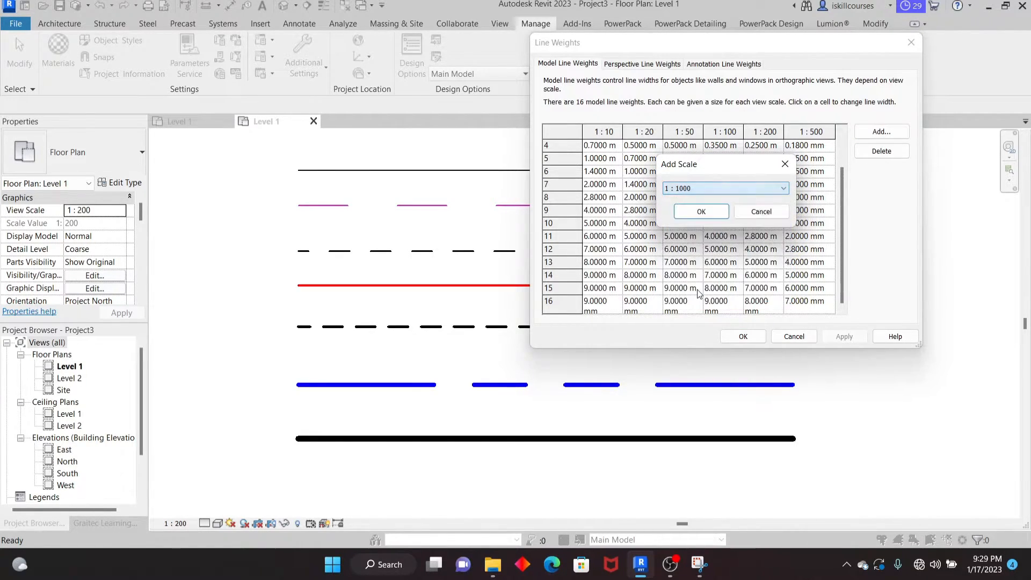
pyautogui.click(707, 211)
pyautogui.moveTo(730, 311); pyautogui.dragTo(808, 306)
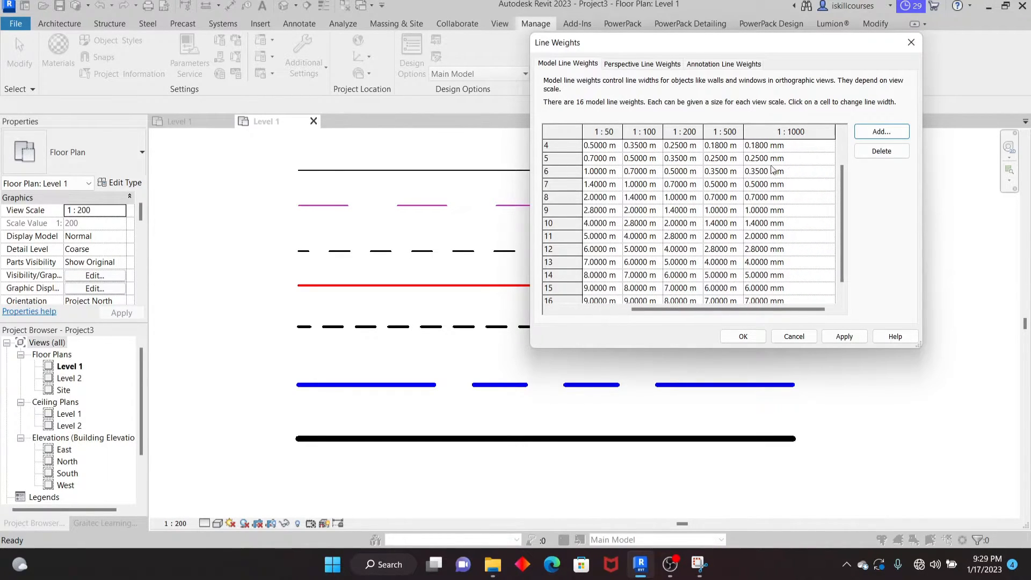
# Set the width of model line weight 7 at scale 1:1000 to 1 mm.
pyautogui.click(786, 159)
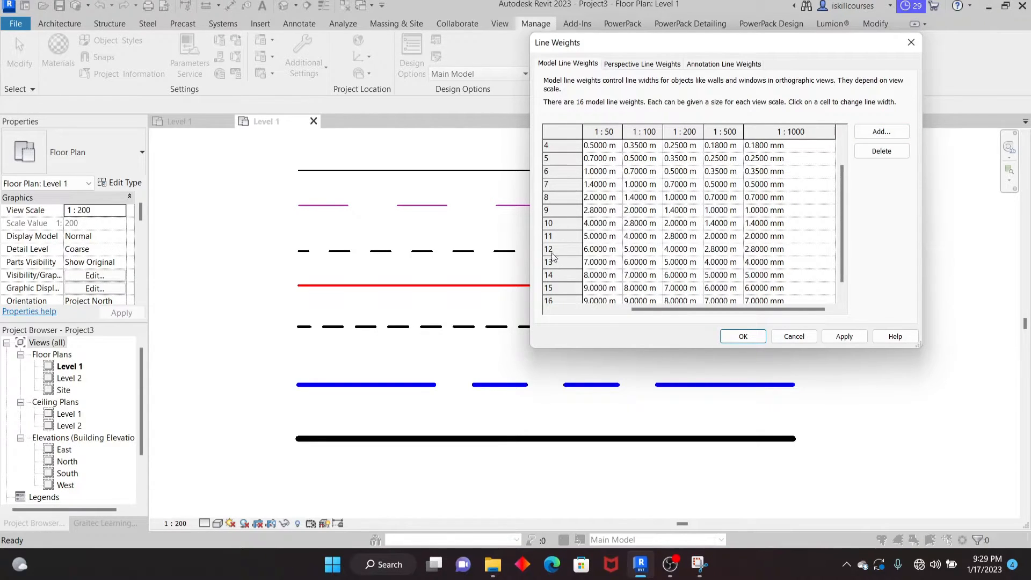
pyautogui.click(790, 186)
pyautogui.moveTo(779, 185); pyautogui.dragTo(734, 262)
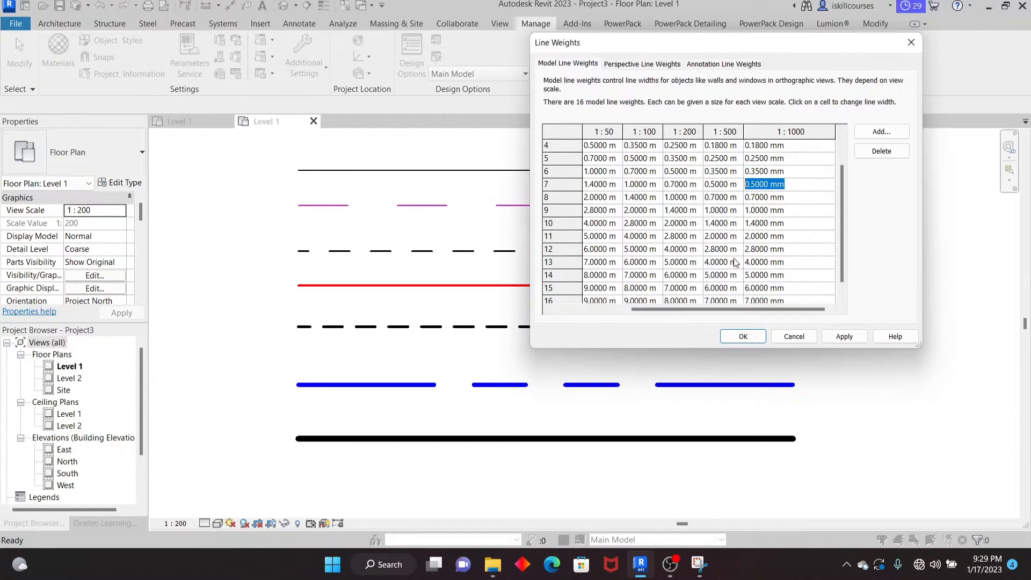
pyautogui.write('1mm')
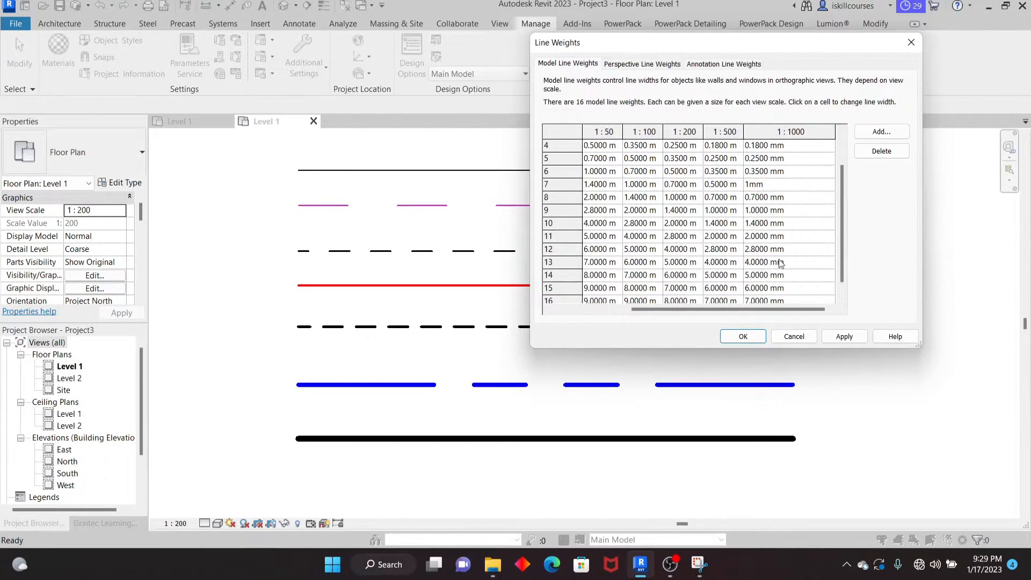
pyautogui.click(693, 210)
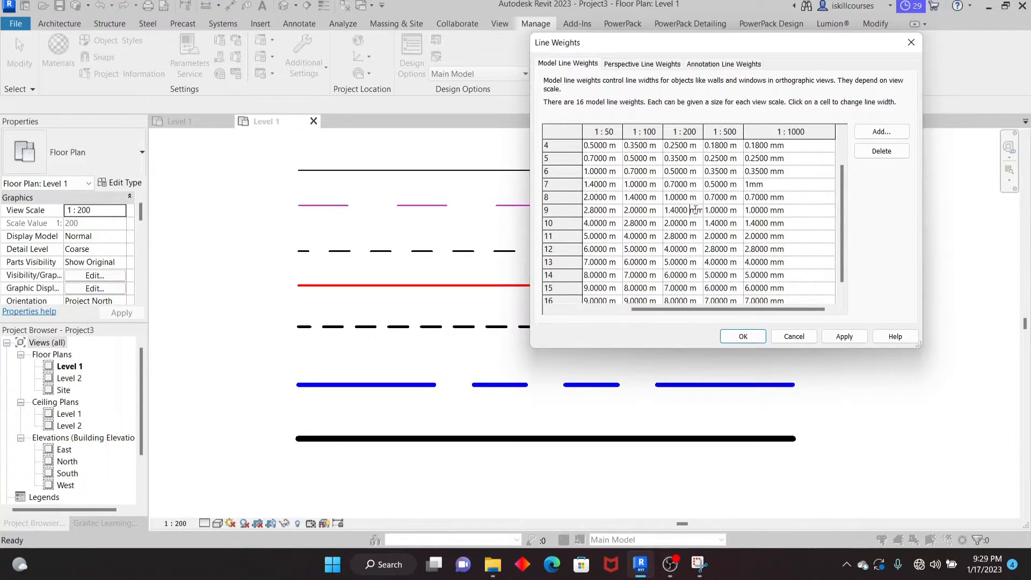
pyautogui.click(768, 212)
pyautogui.click(757, 185)
# Examine the perspective line weights table, checking the widths of the first few weights and of weight 7.
pyautogui.click(649, 65)
pyautogui.click(587, 65)
pyautogui.click(637, 65)
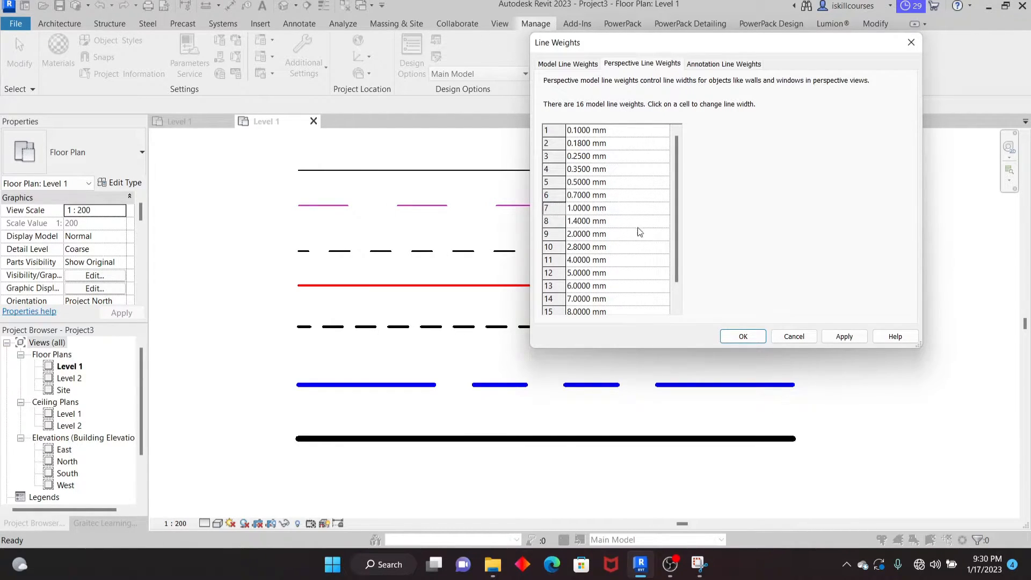
pyautogui.click(616, 211)
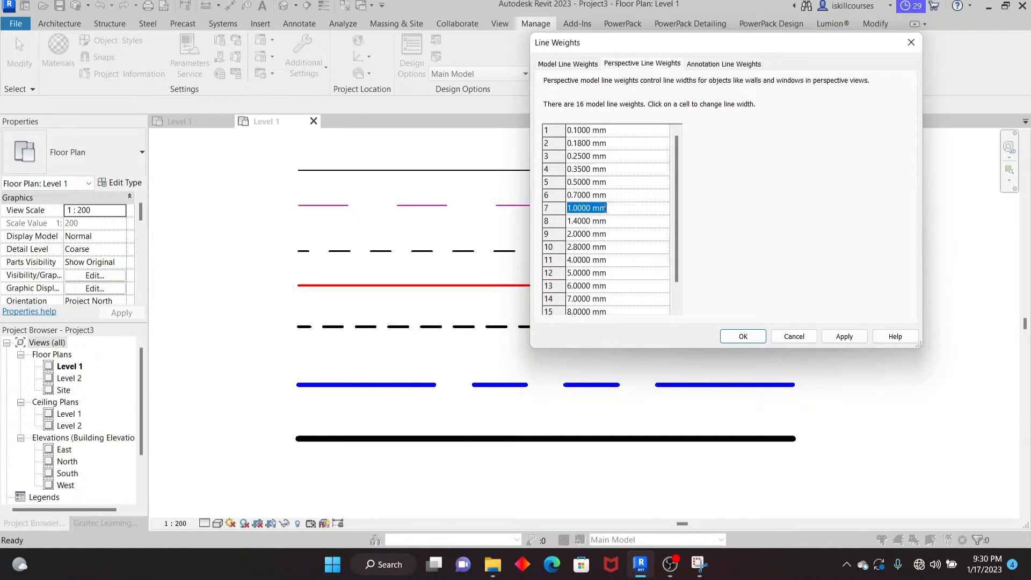
pyautogui.click(590, 132)
pyautogui.click(592, 145)
pyautogui.click(589, 156)
pyautogui.click(589, 182)
pyautogui.click(589, 195)
pyautogui.click(615, 212)
pyautogui.click(609, 208)
pyautogui.moveTo(616, 205); pyautogui.dragTo(556, 207)
pyautogui.click(611, 212)
# Examine the annotation line weights table, checking the width of weight 4.
pyautogui.click(718, 65)
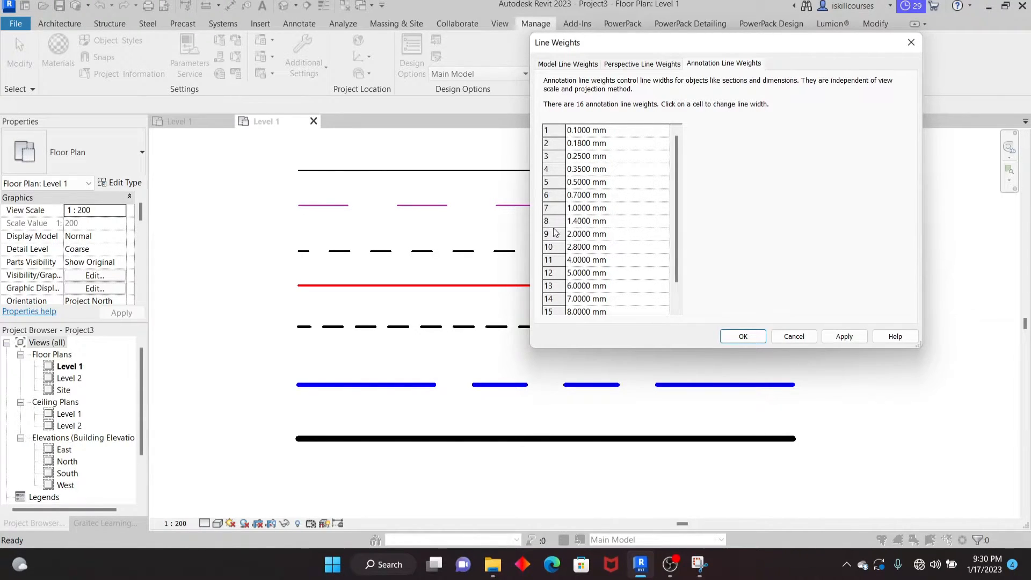
pyautogui.click(601, 170)
pyautogui.moveTo(608, 169); pyautogui.dragTo(561, 169)
# Compare the model, perspective and annotation line weight tables, and close the dialog without saving the changes.
pyautogui.click(663, 64)
pyautogui.click(563, 64)
pyautogui.click(634, 64)
pyautogui.click(722, 64)
pyautogui.click(644, 63)
pyautogui.click(568, 66)
pyautogui.click(622, 65)
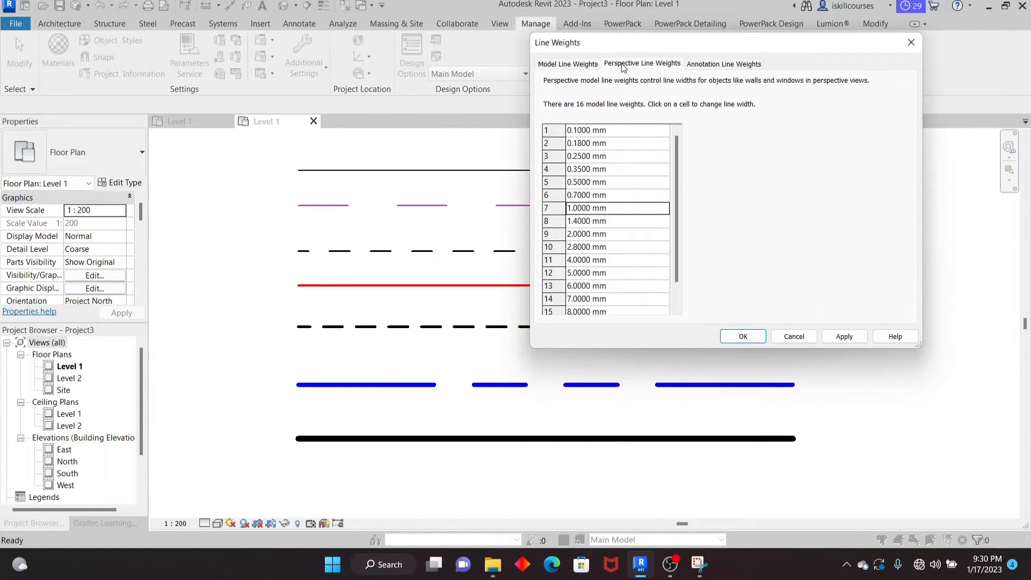
pyautogui.click(714, 65)
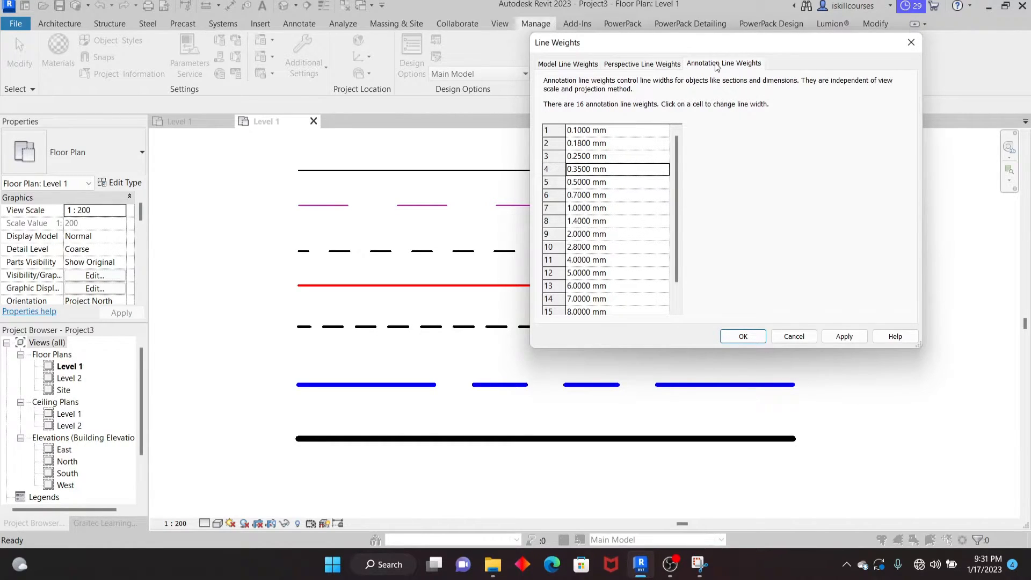
pyautogui.click(655, 64)
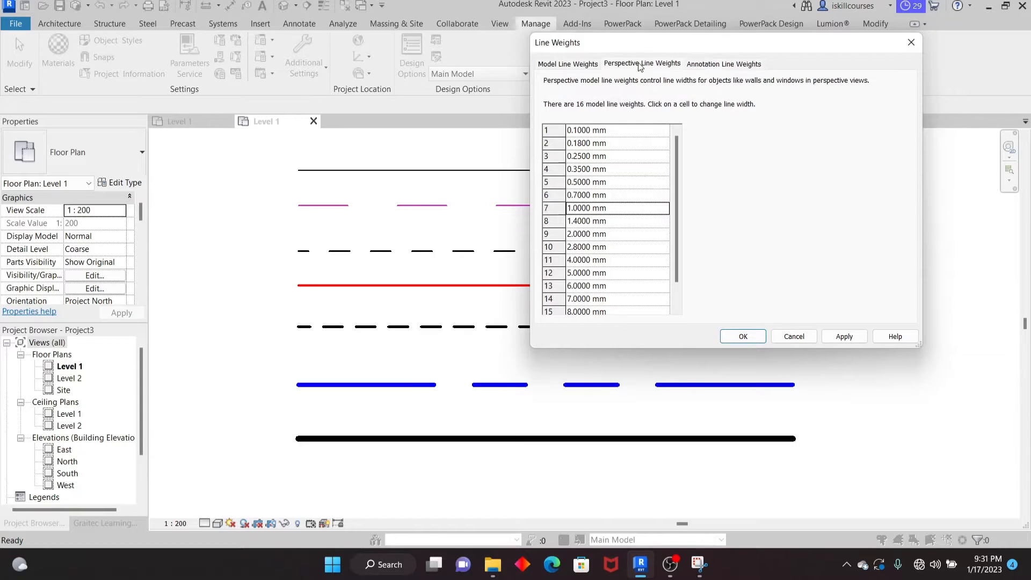
pyautogui.click(577, 65)
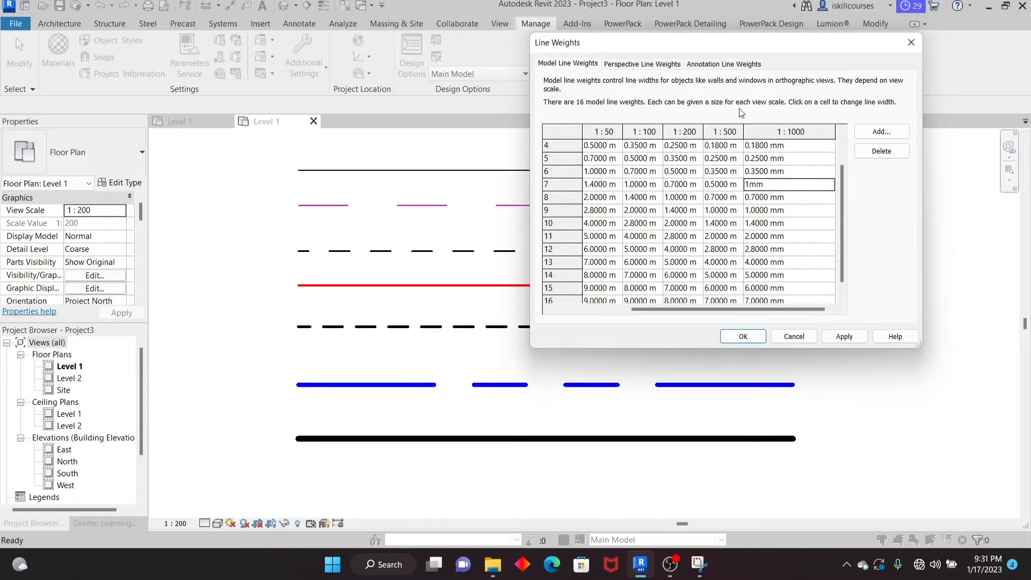
pyautogui.click(635, 197)
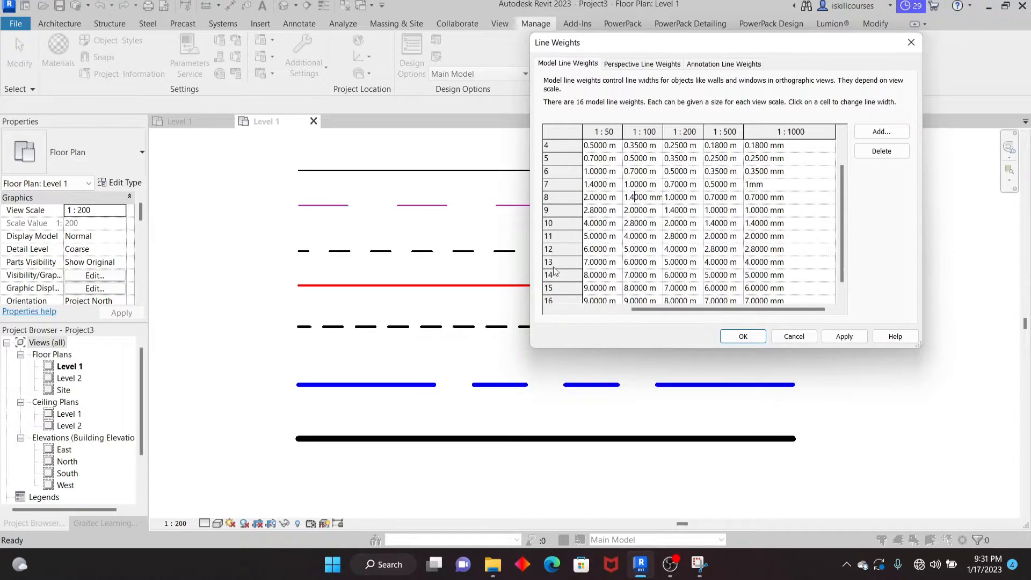
pyautogui.click(910, 43)
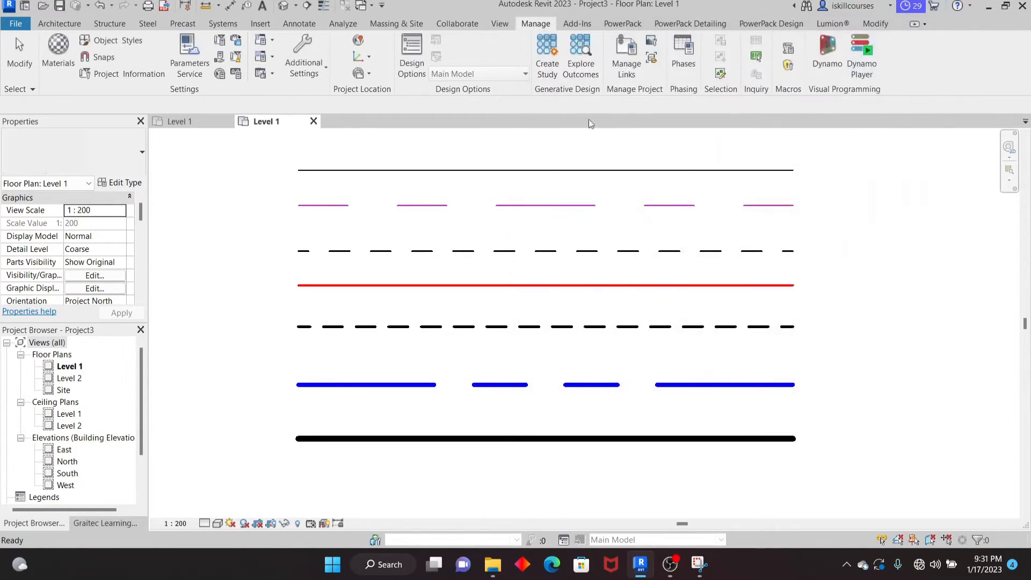
# Check the projection weight numbers assigned to Line 1 through Line 7 in Line Styles, and close the dialog.
pyautogui.click(321, 71)
pyautogui.click(318, 96)
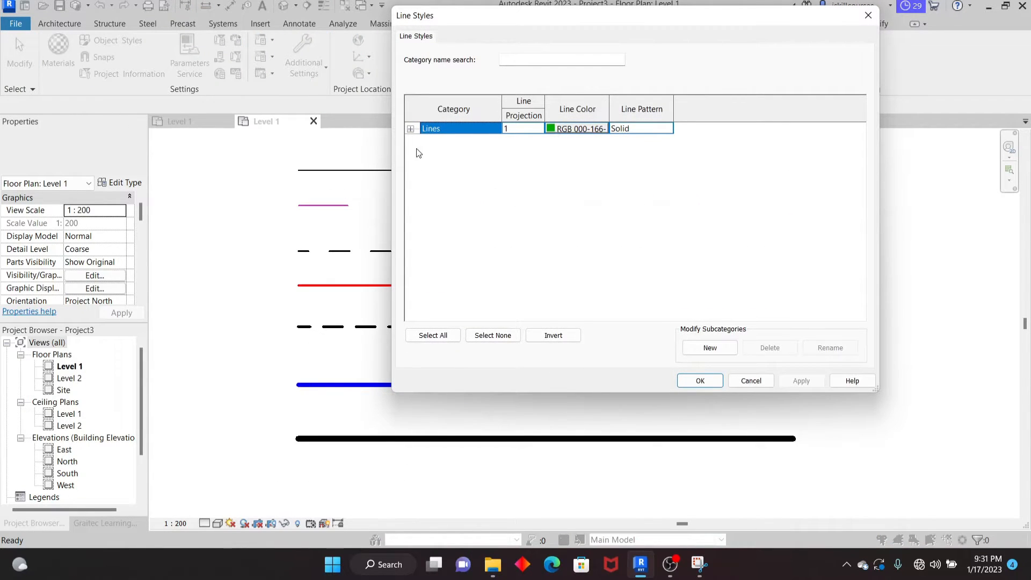
pyautogui.click(410, 129)
pyautogui.scroll(-5, 514, 292)
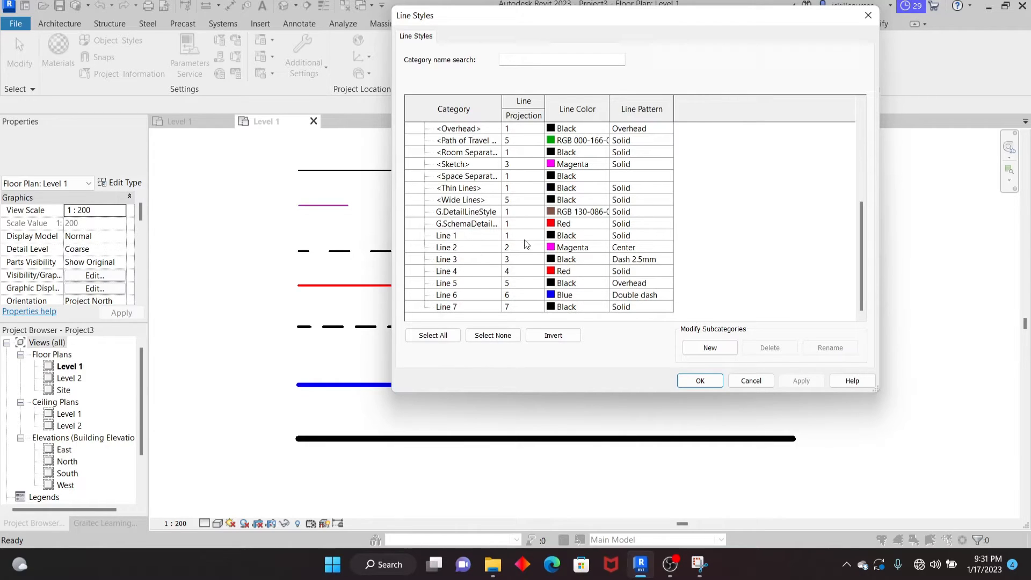
pyautogui.click(868, 16)
# Reopen Line Weights to check the model width of weight 8 at scale 1:200, and close it.
pyautogui.click(323, 70)
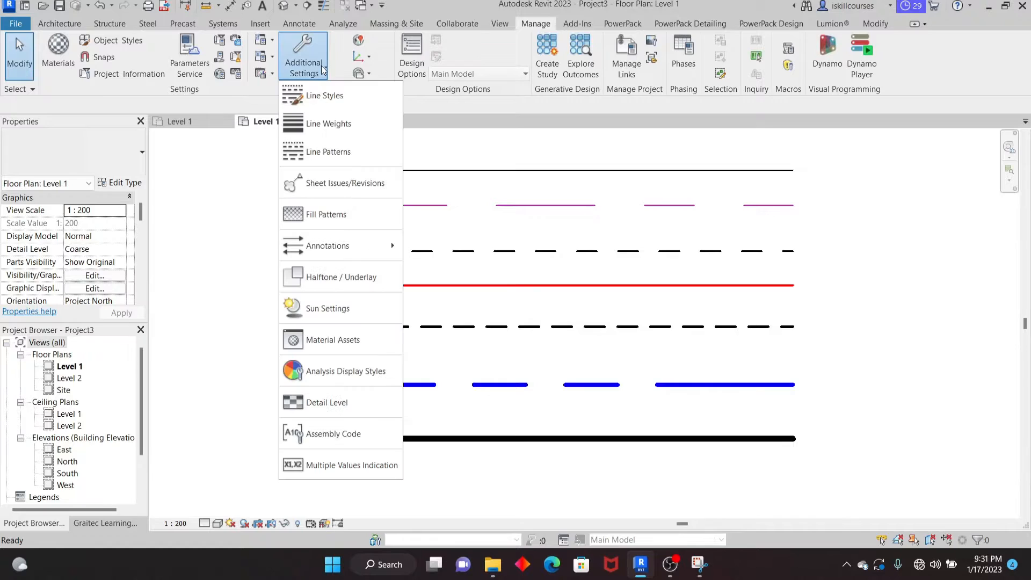
pyautogui.click(322, 124)
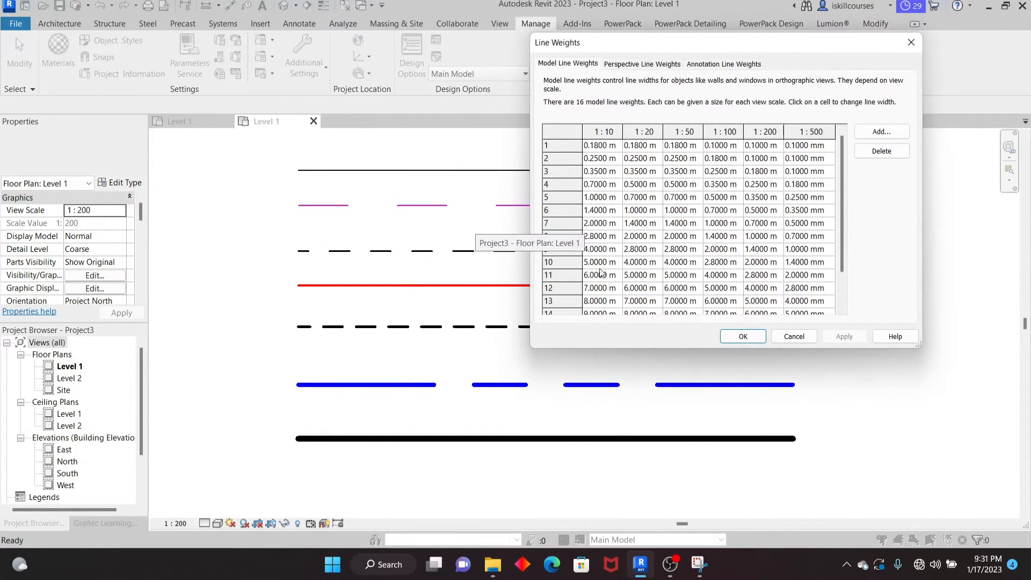
pyautogui.click(769, 240)
pyautogui.click(912, 44)
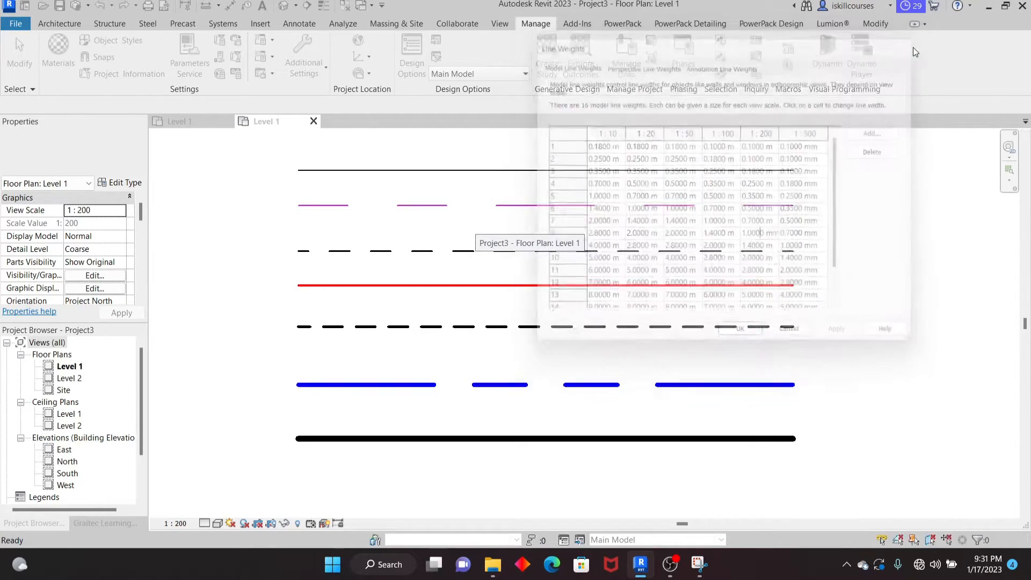
# Open the Line Patterns settings and look through the list of available patterns.
pyautogui.click(321, 73)
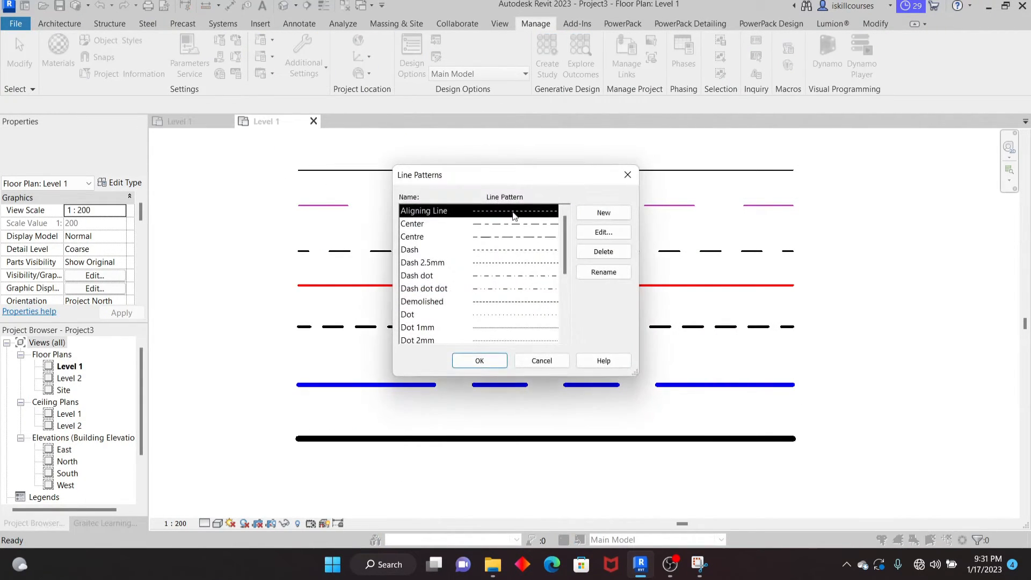
pyautogui.moveTo(498, 176); pyautogui.dragTo(566, 120)
pyautogui.scroll(-4, 511, 219)
pyautogui.scroll(4, 508, 214)
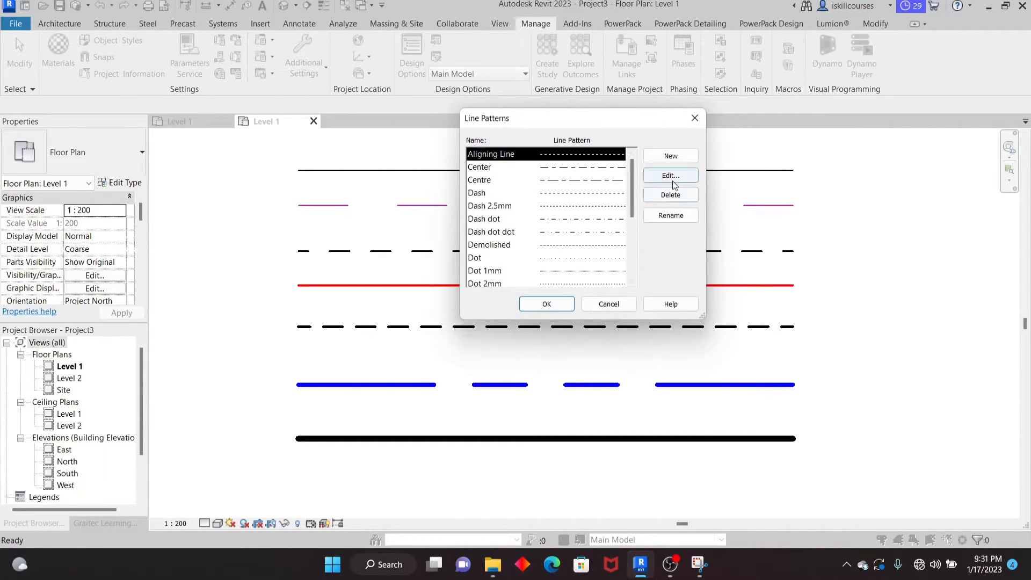
# Inspect the dash and space sequence of the Centre line pattern, and close its properties.
pyautogui.click(551, 184)
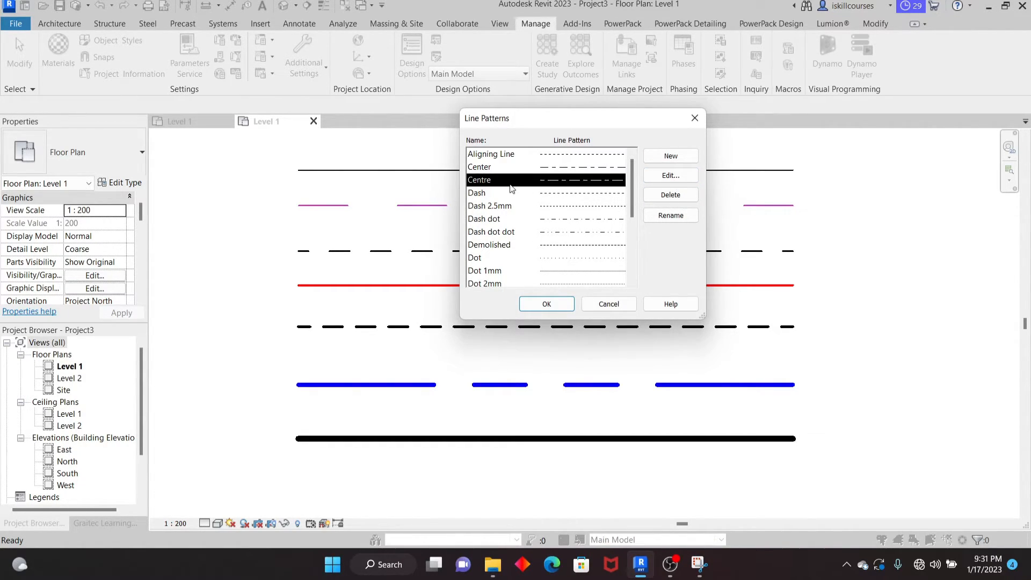
pyautogui.click(666, 176)
pyautogui.moveTo(737, 125); pyautogui.dragTo(809, 25)
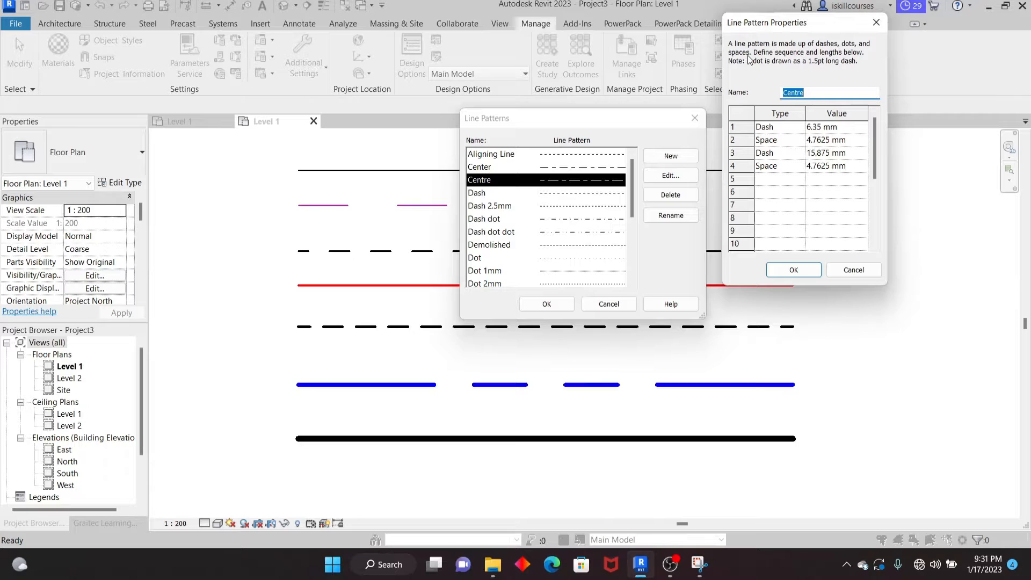
pyautogui.click(876, 22)
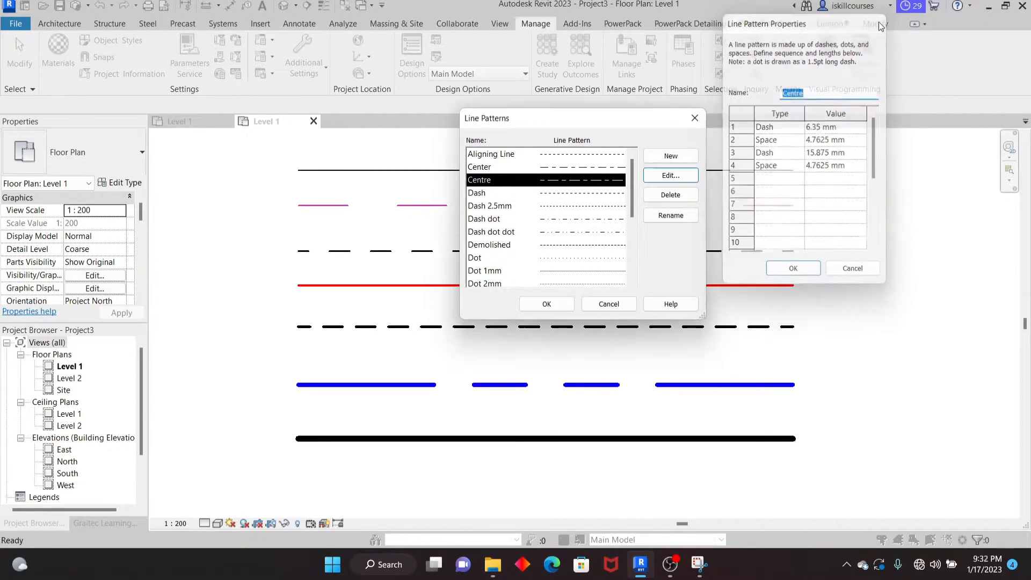
# Reopen the Centre line pattern to review its dash and space lengths, and close its properties.
pyautogui.click(665, 175)
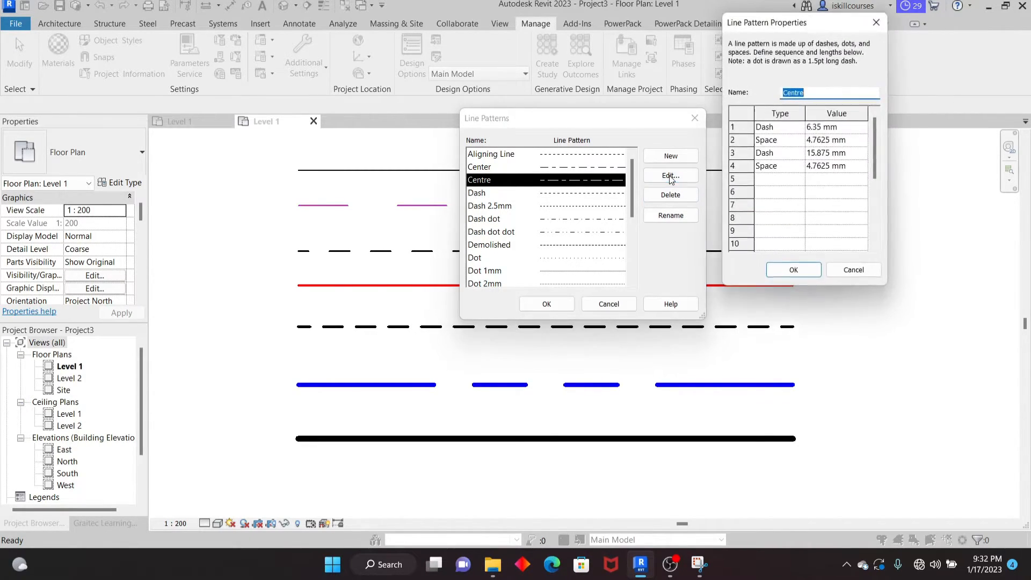
pyautogui.click(845, 129)
pyautogui.click(845, 140)
pyautogui.click(850, 142)
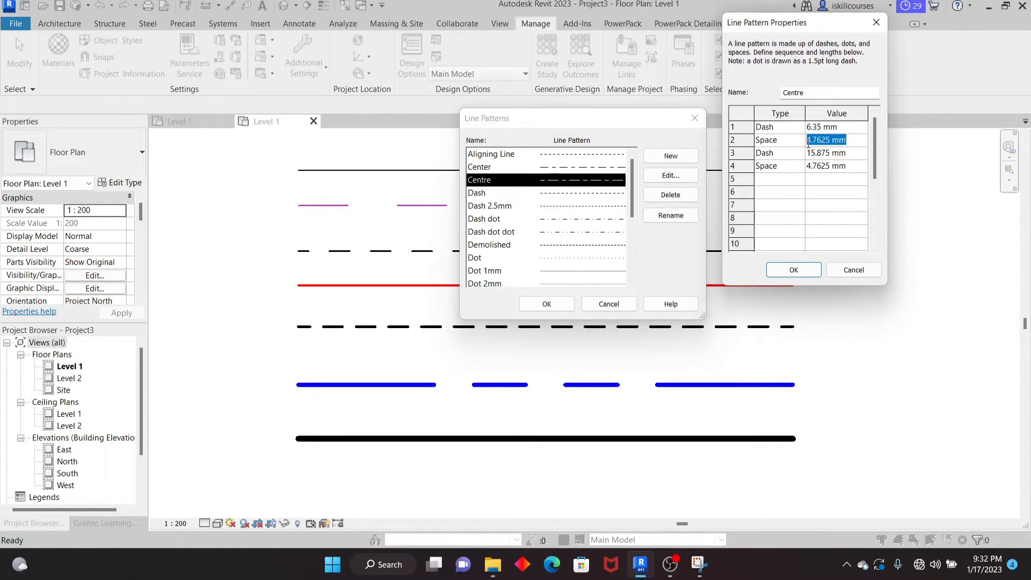
pyautogui.click(852, 154)
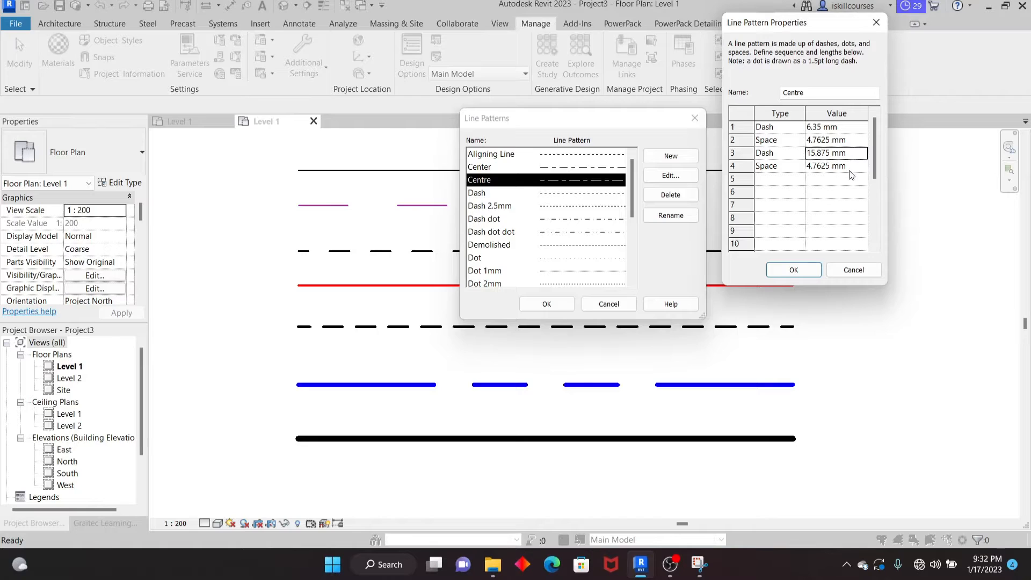
pyautogui.click(875, 24)
pyautogui.click(670, 155)
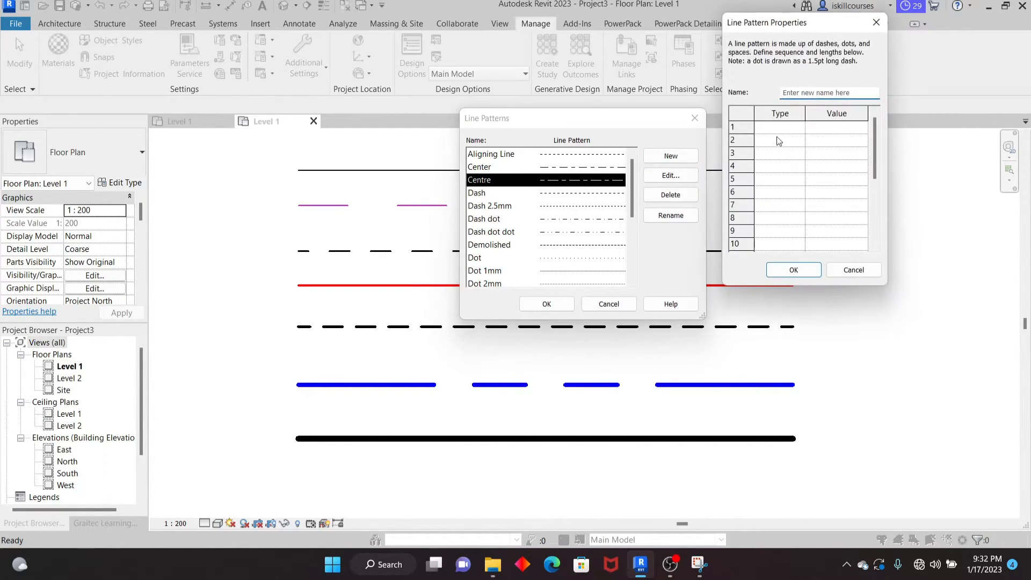
pyautogui.click(787, 127)
pyautogui.click(800, 127)
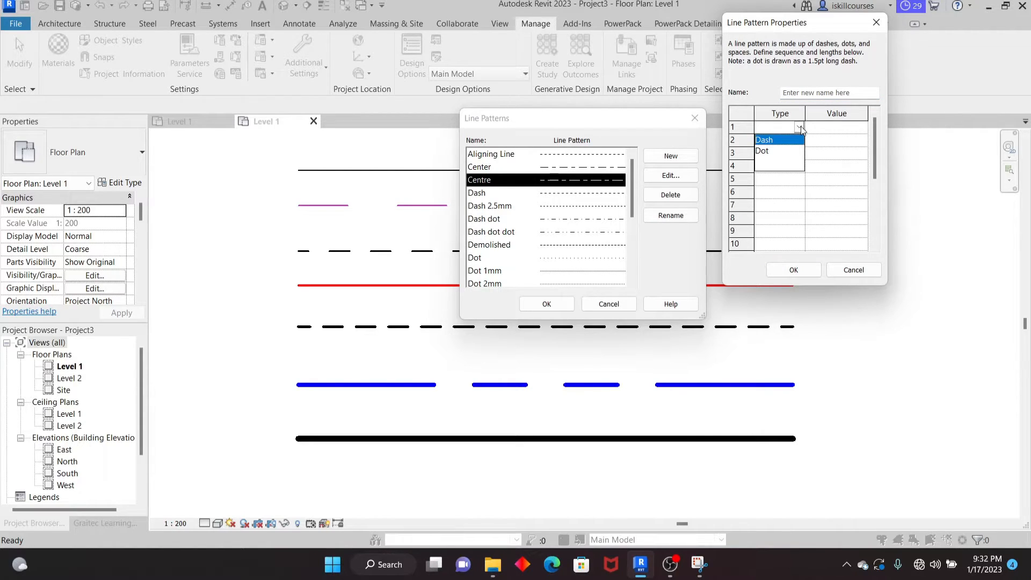
pyautogui.click(800, 127)
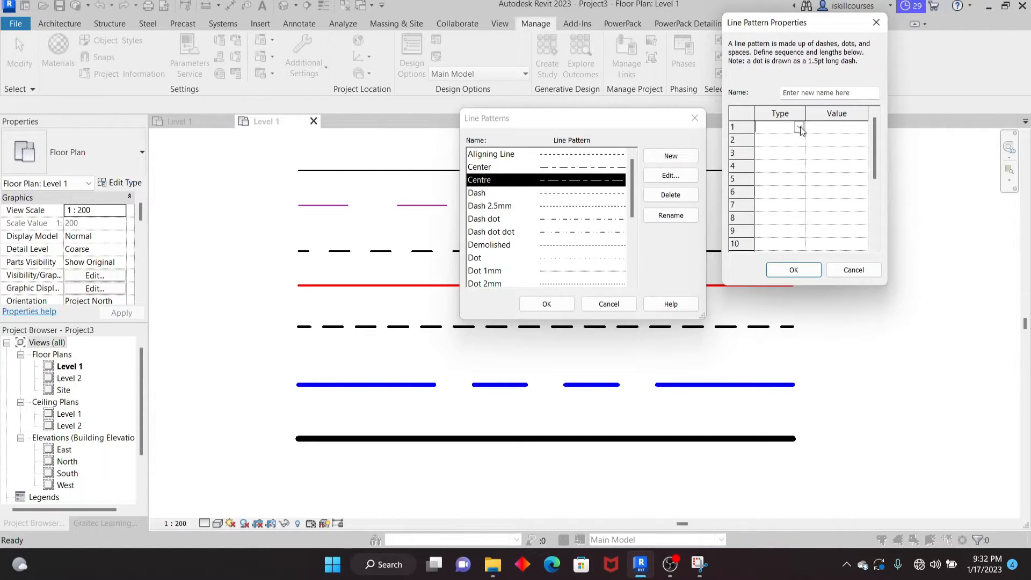
pyautogui.click(877, 22)
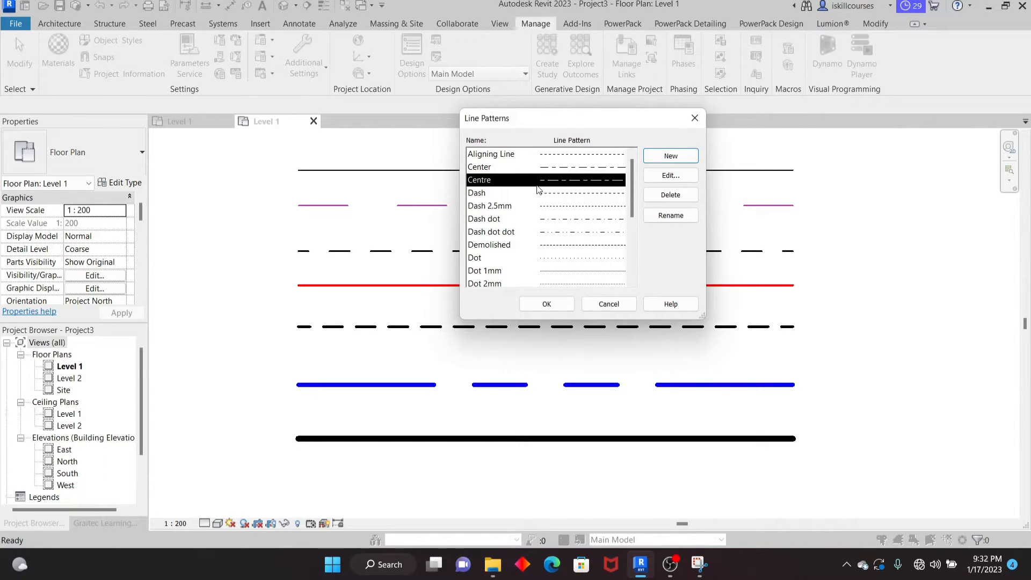
pyautogui.click(675, 158)
pyautogui.click(800, 127)
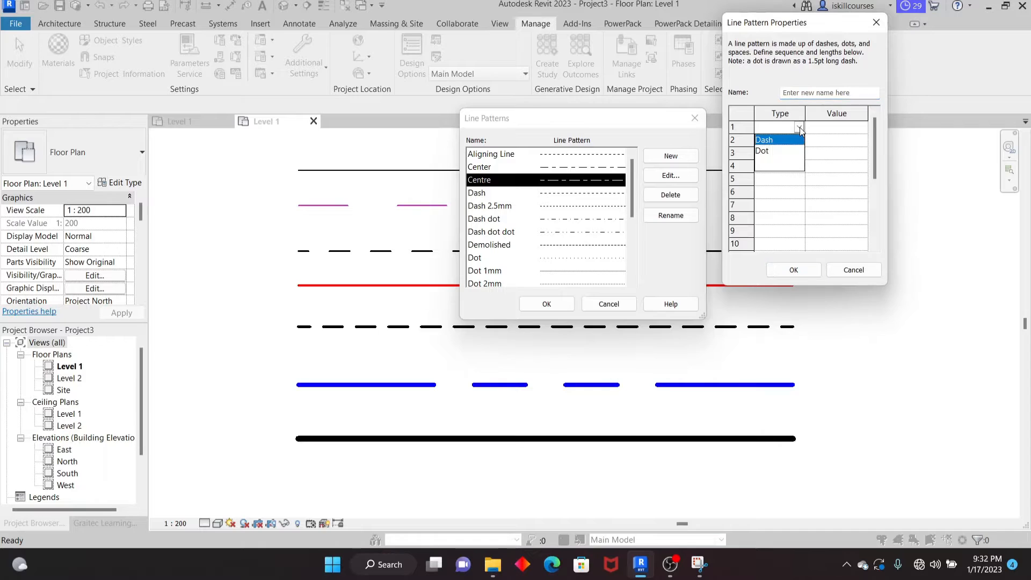
pyautogui.click(773, 140)
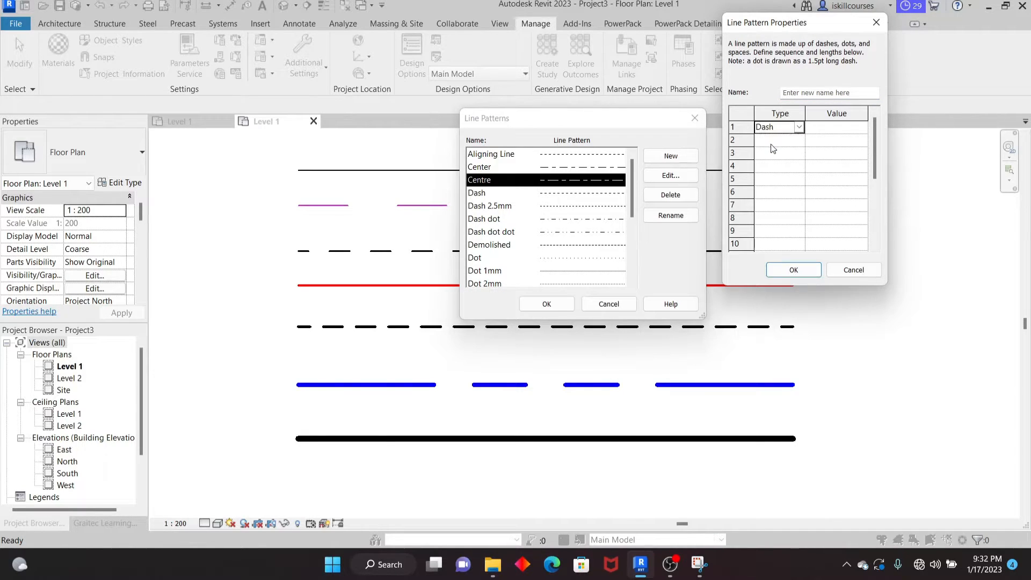
pyautogui.click(828, 128)
pyautogui.click(876, 22)
pyautogui.click(667, 171)
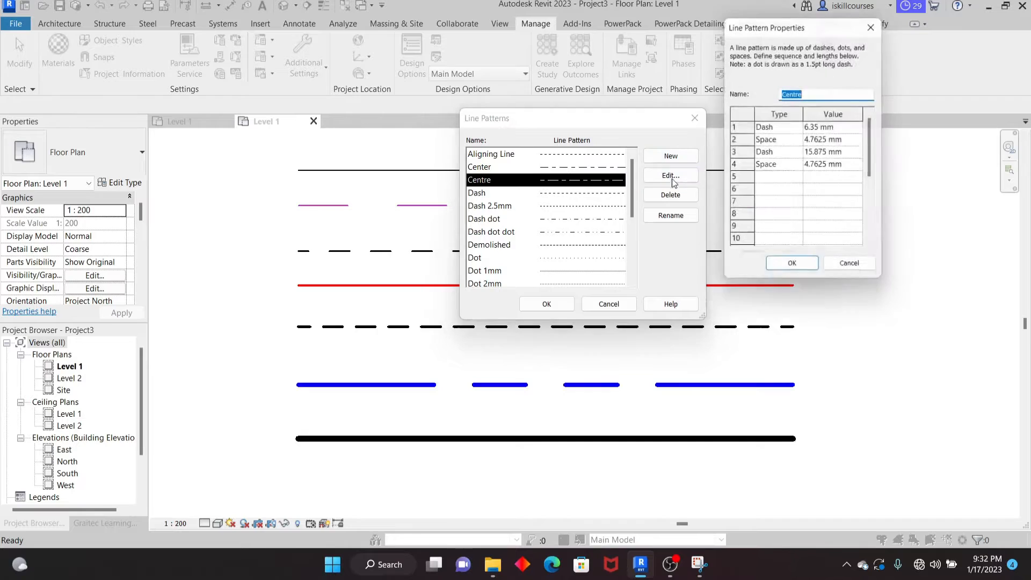
pyautogui.click(878, 24)
# Start a new line pattern with a 7 mm dash, a 10 mm space and a dot as its first three segments.
pyautogui.click(671, 155)
pyautogui.click(776, 126)
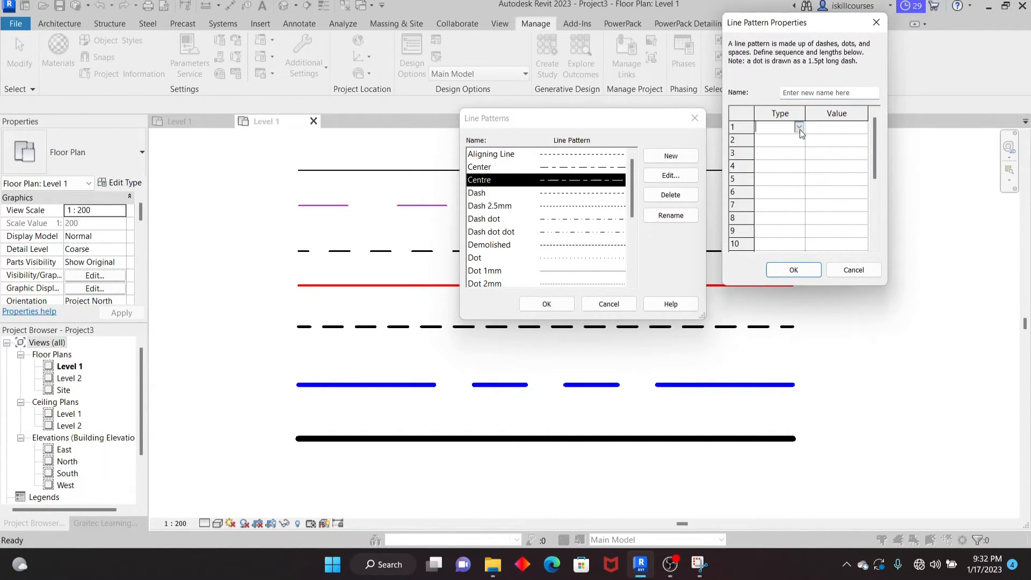
pyautogui.click(799, 127)
pyautogui.click(770, 140)
pyautogui.click(779, 140)
pyautogui.click(799, 141)
pyautogui.click(776, 154)
pyautogui.click(832, 140)
pyautogui.write('10mm')
pyautogui.click(777, 154)
pyautogui.click(799, 154)
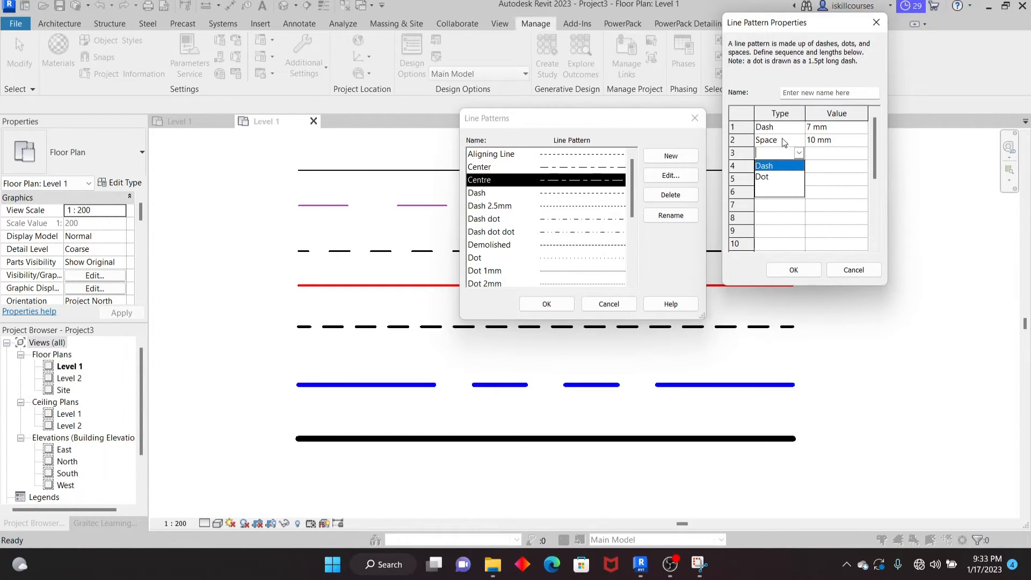
pyautogui.click(763, 176)
# Try to assign a 5 mm value to the dot segment of the new line pattern.
pyautogui.click(820, 154)
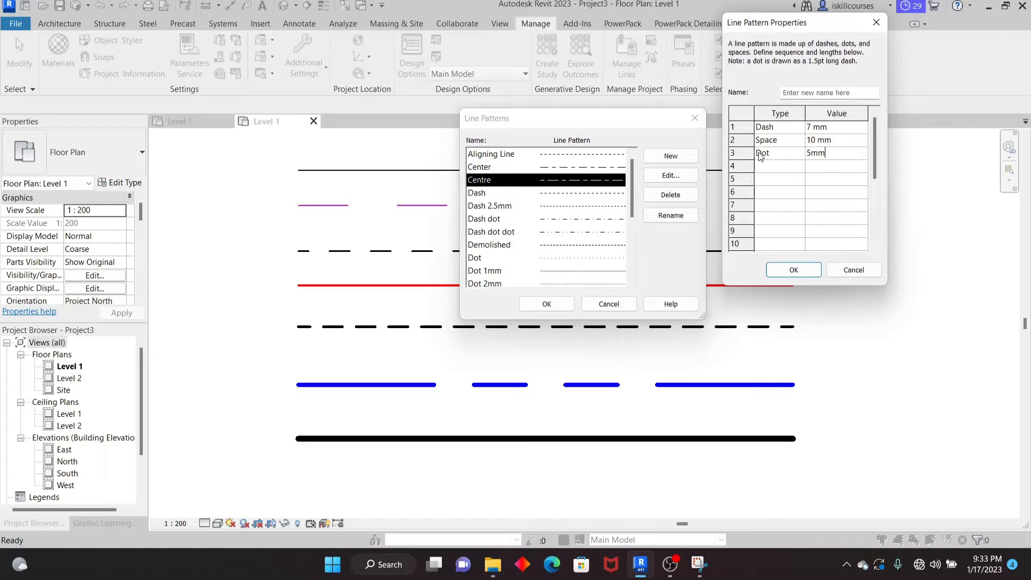
pyautogui.click(787, 167)
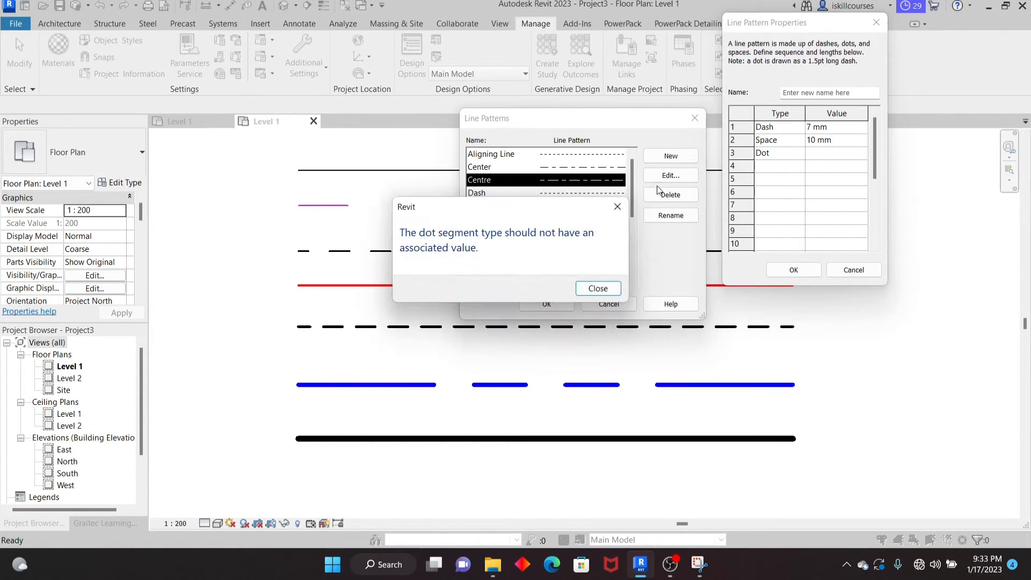
pyautogui.click(615, 207)
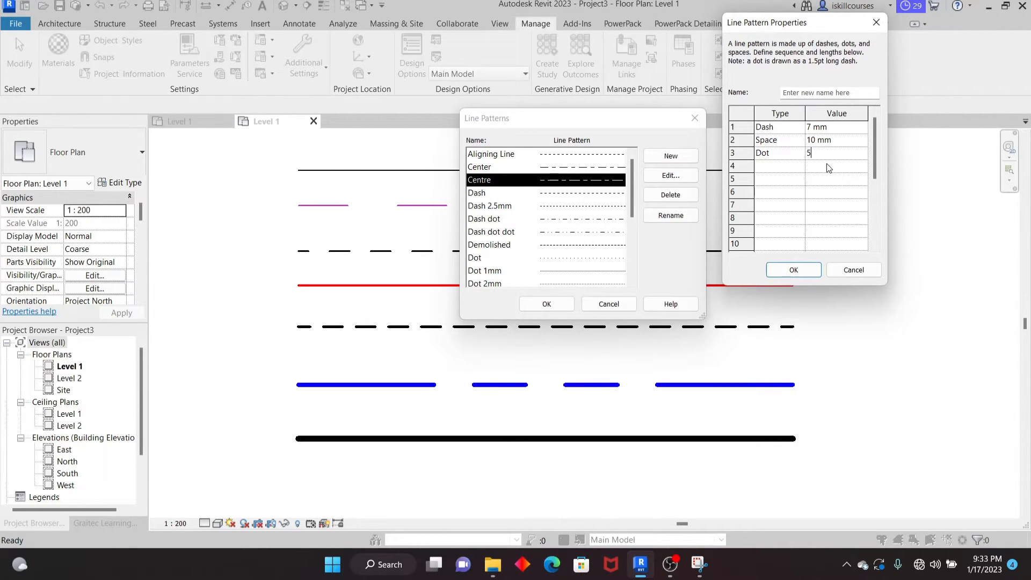
pyautogui.press('BackSpace')
pyautogui.press('BackSpace')
pyautogui.write('5mm')
pyautogui.click(791, 168)
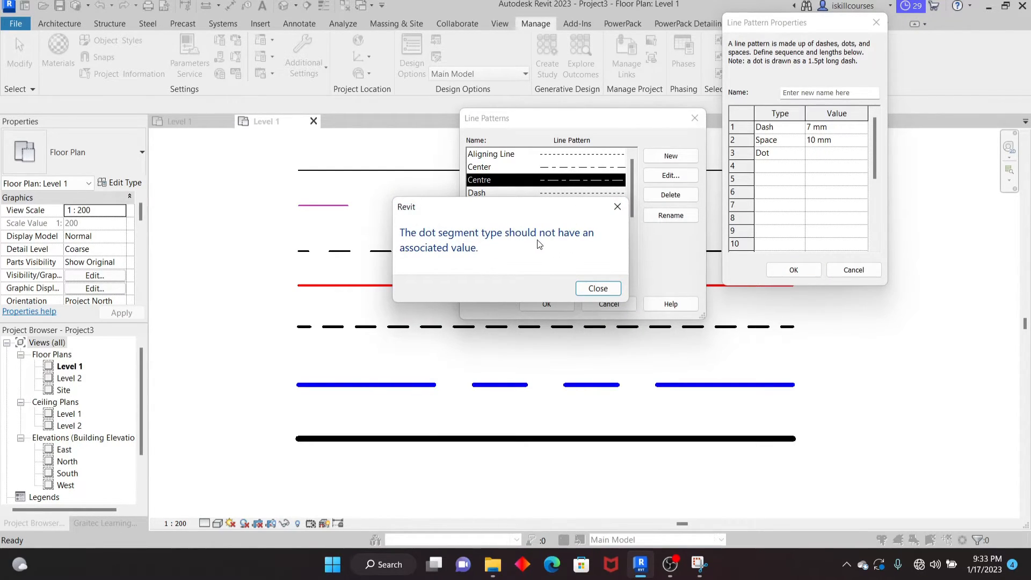
pyautogui.click(617, 207)
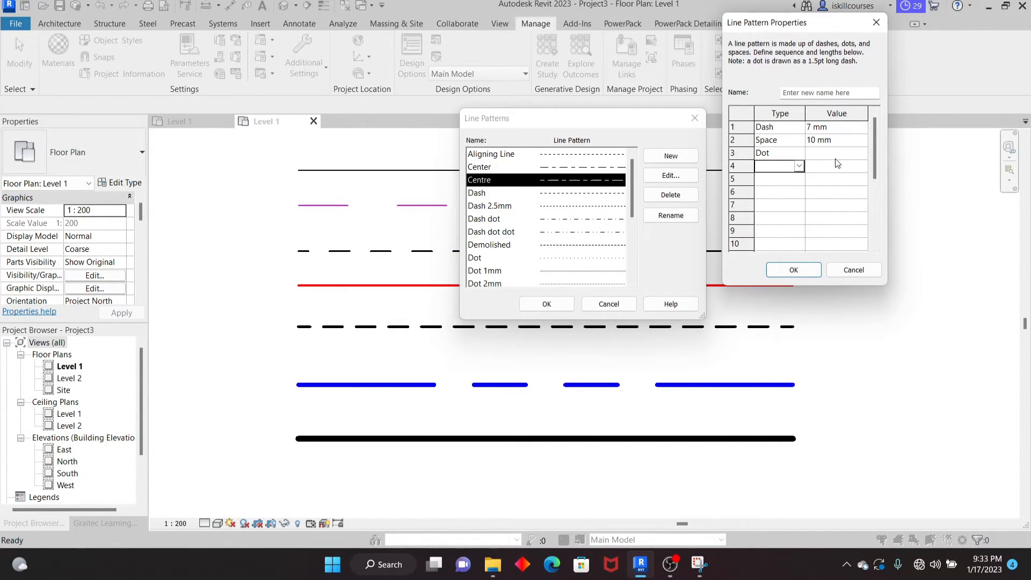
# Add a 10 mm space as the fourth segment, name the pattern SA, and save it to the line patterns.
pyautogui.click(799, 167)
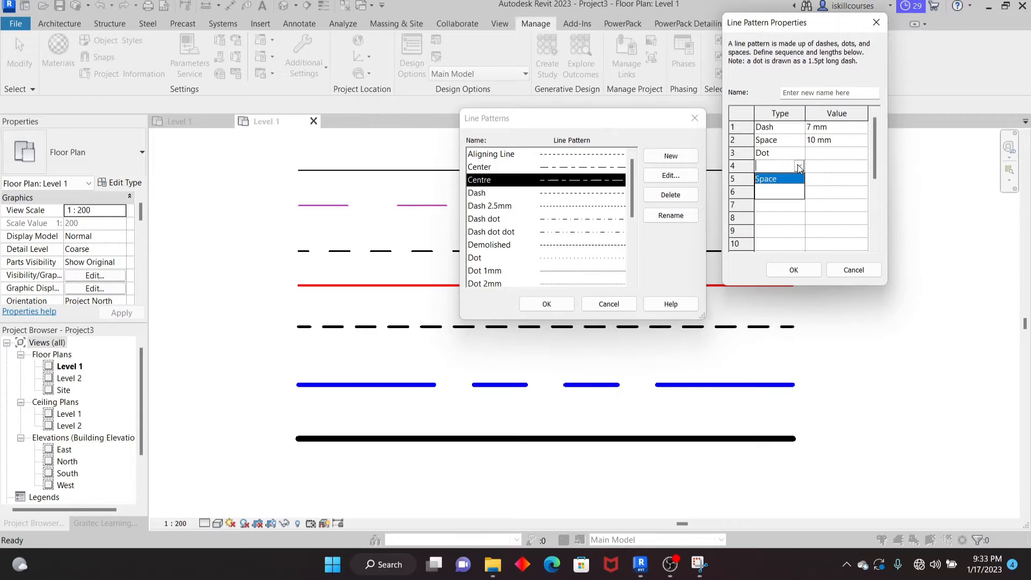
pyautogui.click(766, 180)
pyautogui.click(829, 166)
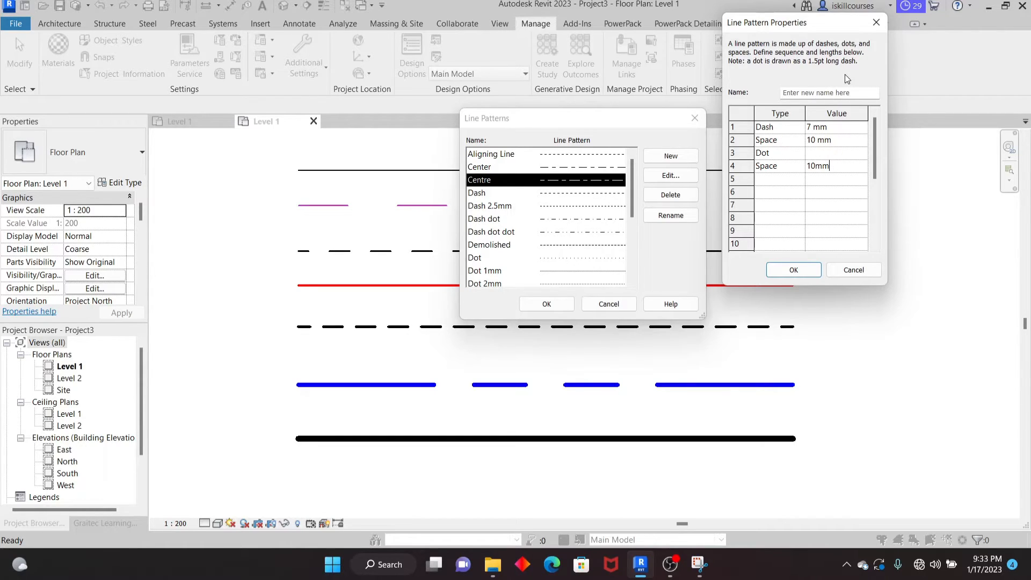
pyautogui.click(792, 94)
pyautogui.click(794, 269)
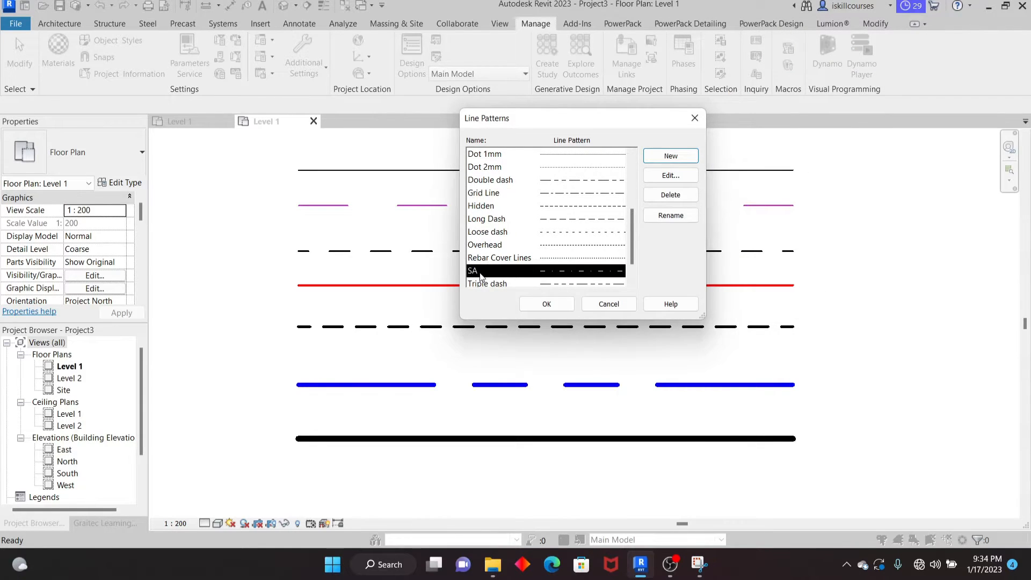
pyautogui.click(550, 304)
# Assign the SA line pattern to Line 1 in Line Styles and apply the change.
pyautogui.scroll(-1, 497, 290)
pyautogui.scroll(1, 497, 291)
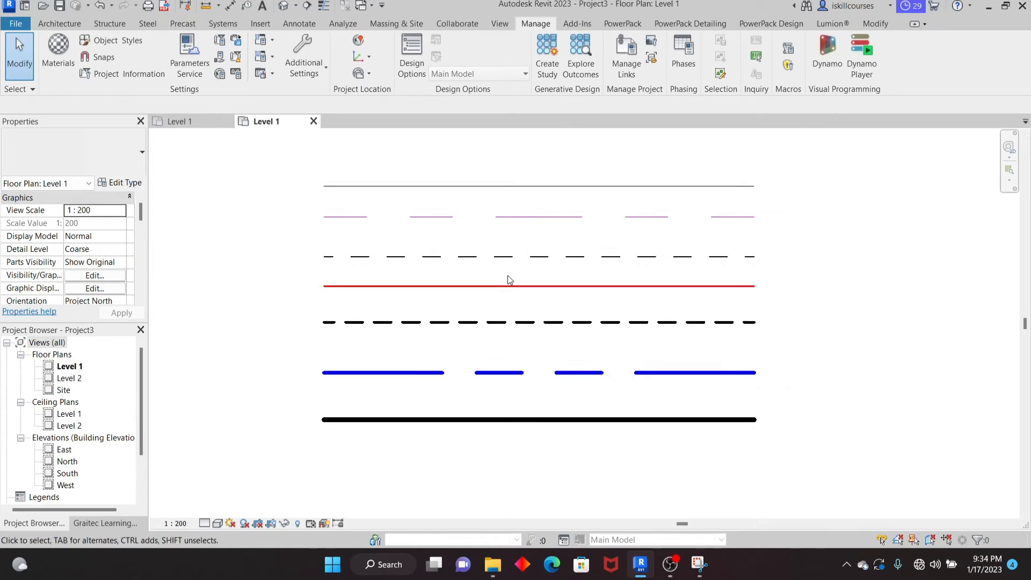
pyautogui.click(304, 69)
pyautogui.click(318, 99)
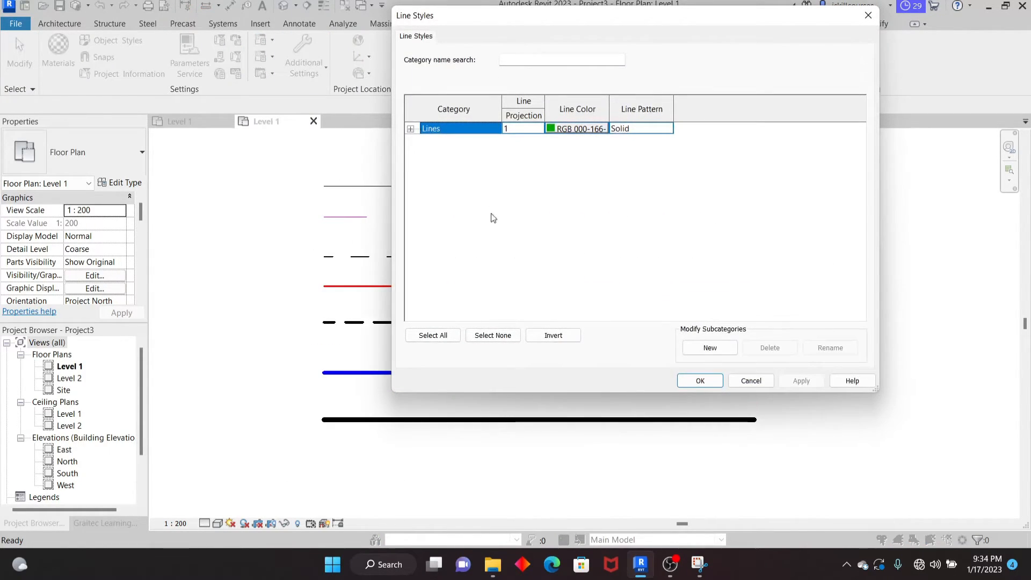
pyautogui.click(410, 130)
pyautogui.scroll(-5, 532, 257)
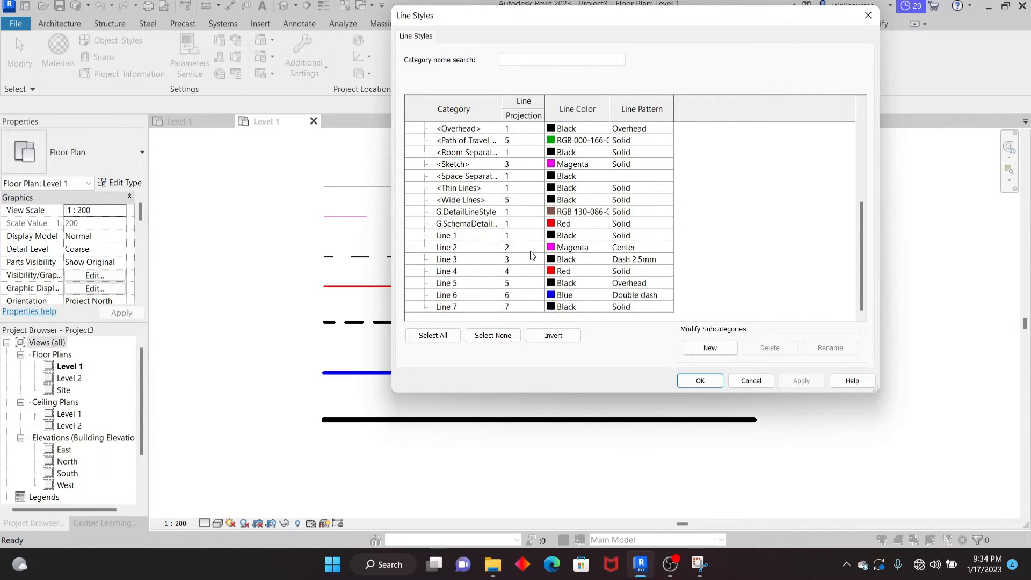
pyautogui.click(664, 237)
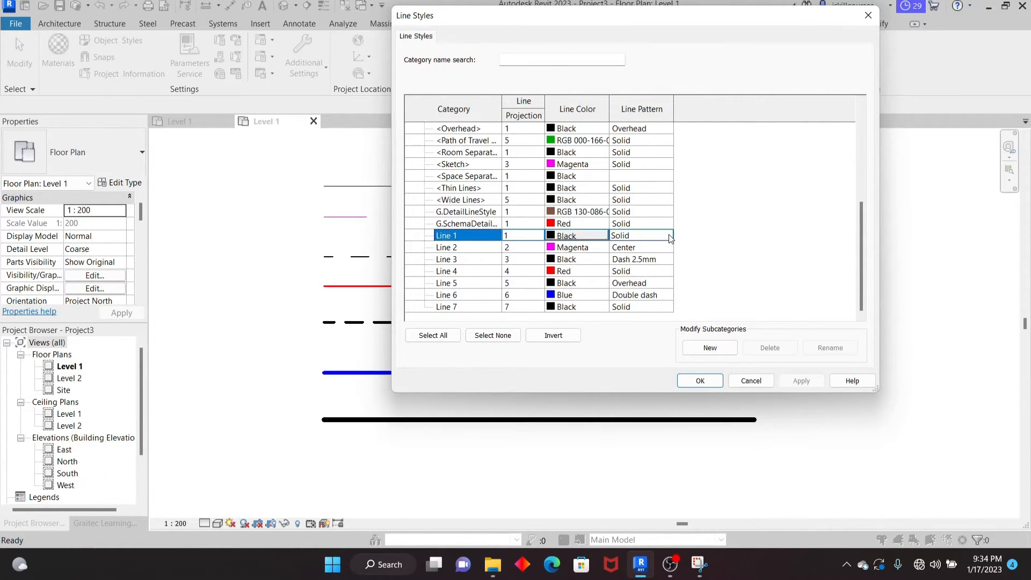
pyautogui.click(670, 237)
pyautogui.scroll(-5, 670, 289)
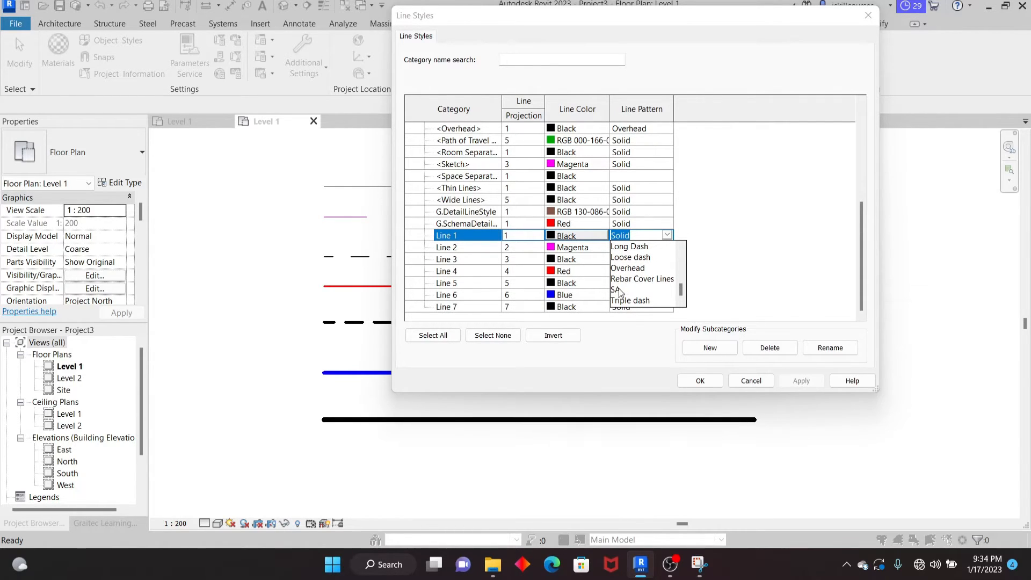
pyautogui.click(619, 290)
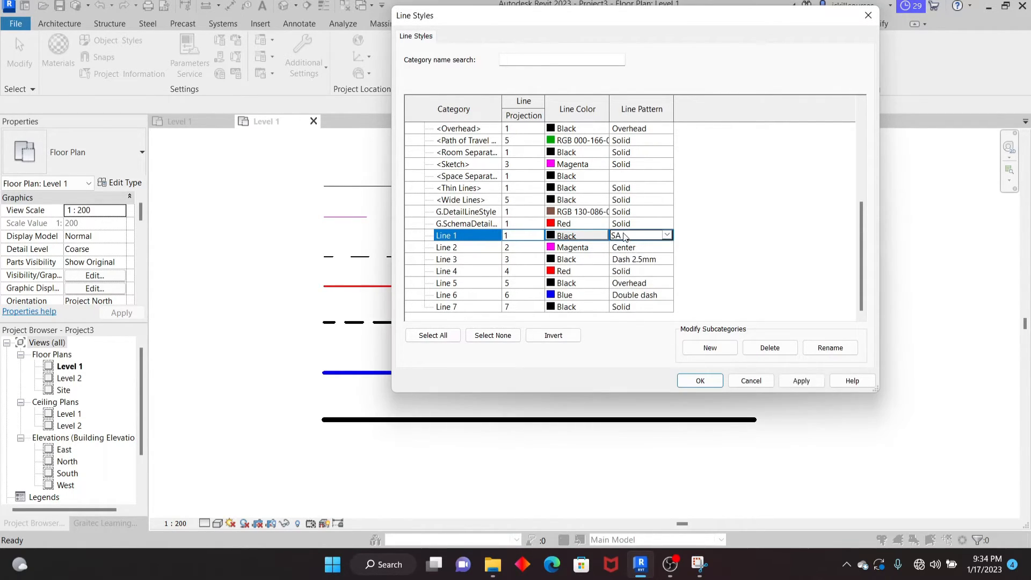
pyautogui.click(801, 380)
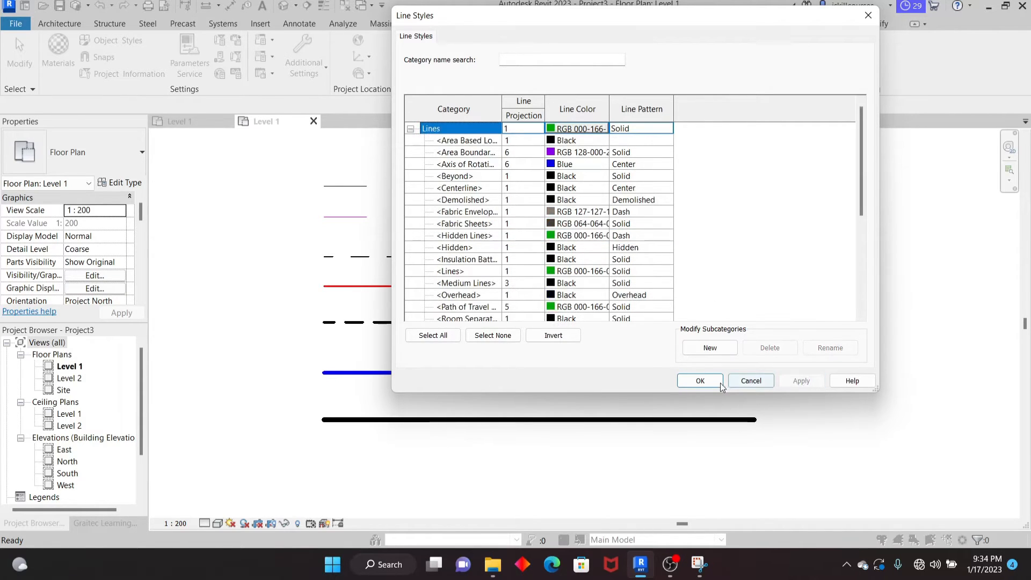
pyautogui.click(699, 380)
# Examine how the uppermost line displays with the SA pattern compared with the other lines in the view.
pyautogui.scroll(-2, 571, 322)
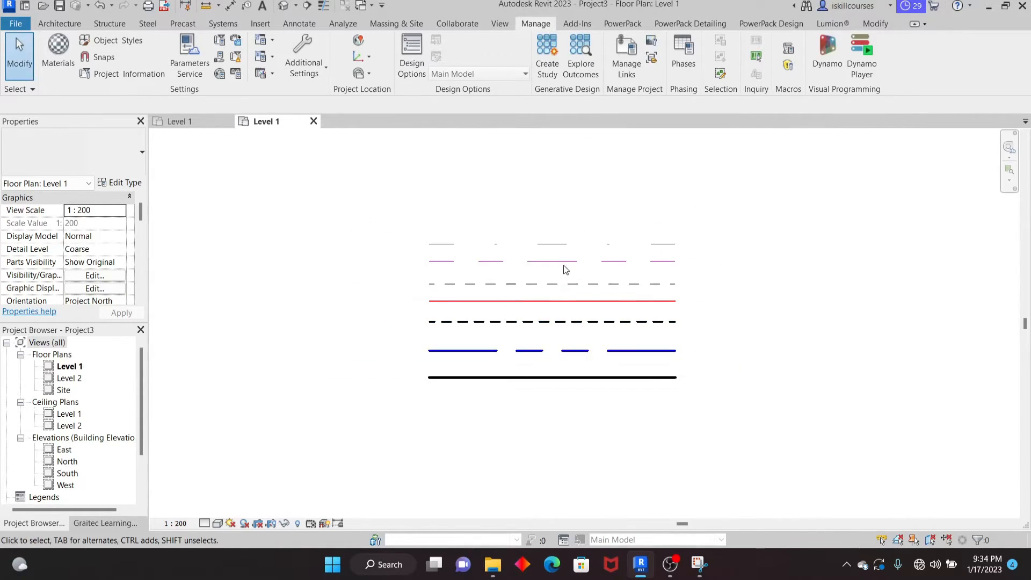
pyautogui.scroll(1, 537, 250)
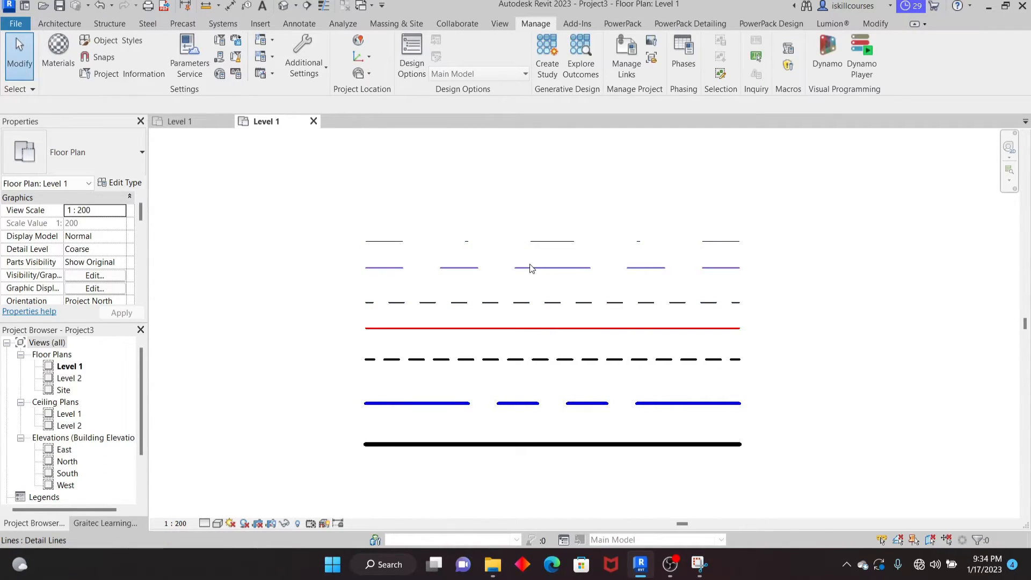
pyautogui.scroll(1, 536, 267)
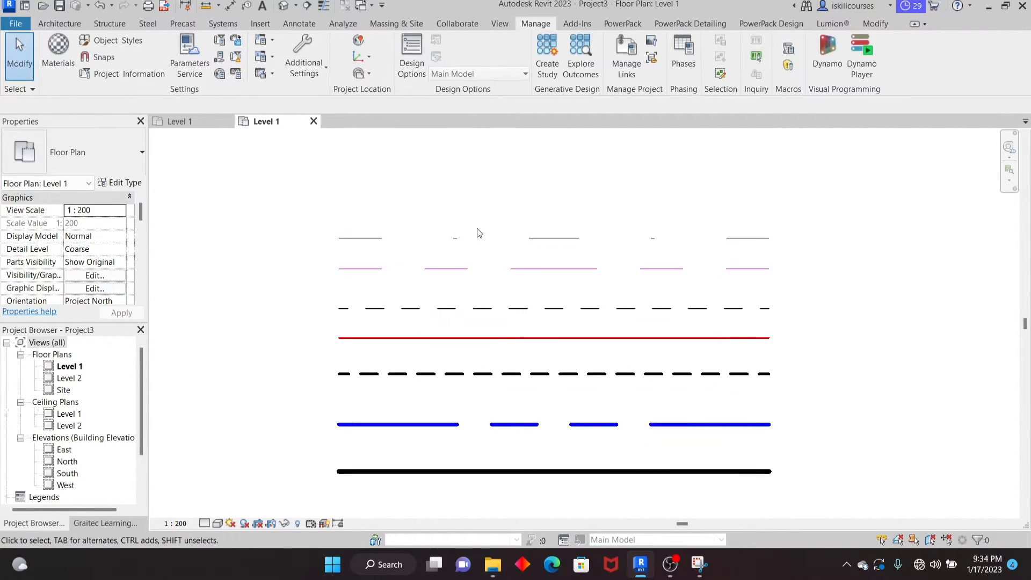
pyautogui.scroll(-1, 464, 225)
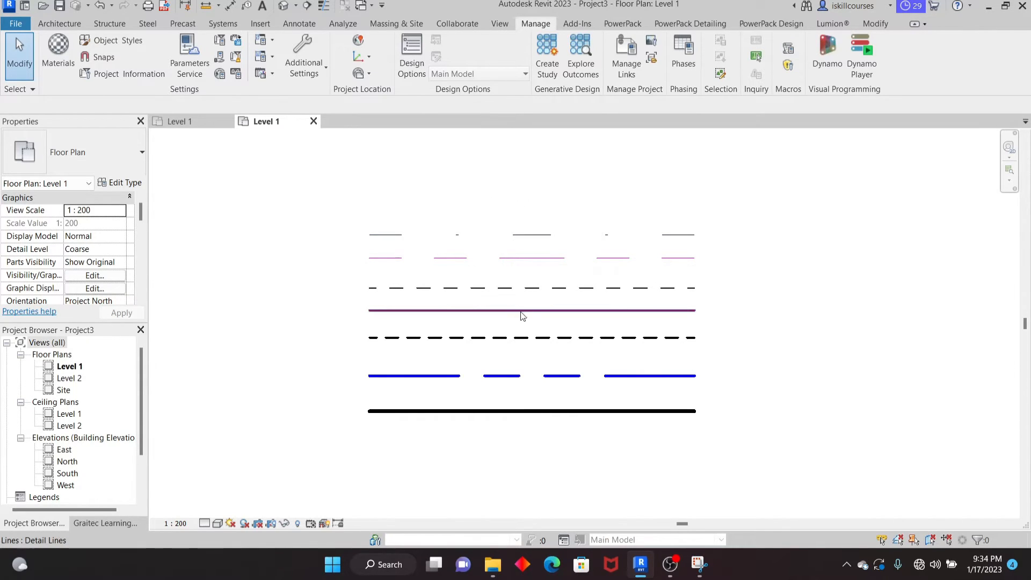
pyautogui.scroll(1, 517, 252)
pyautogui.scroll(-2, 519, 265)
pyautogui.scroll(1, 518, 293)
pyautogui.scroll(-1, 514, 301)
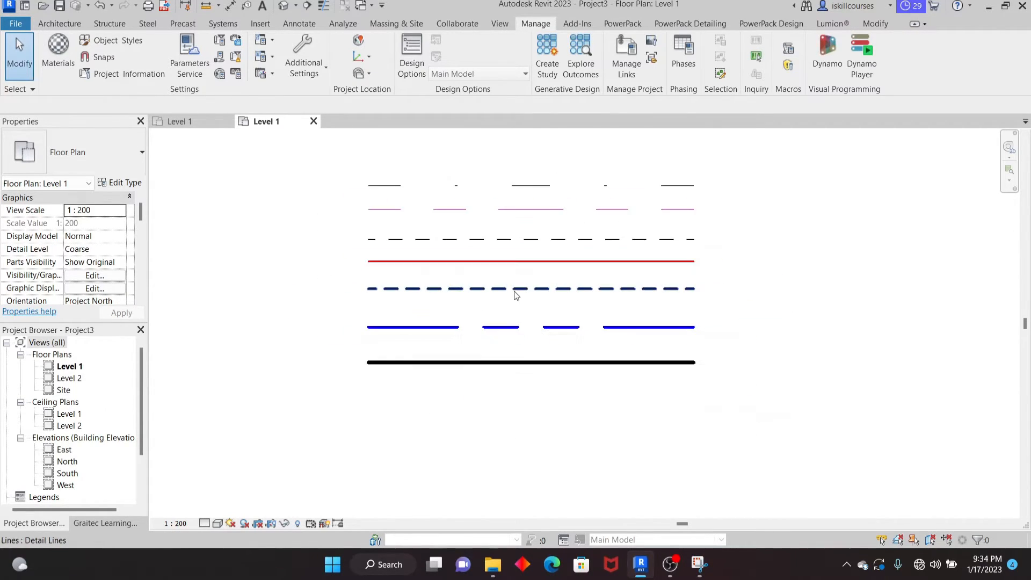
pyautogui.scroll(1, 454, 224)
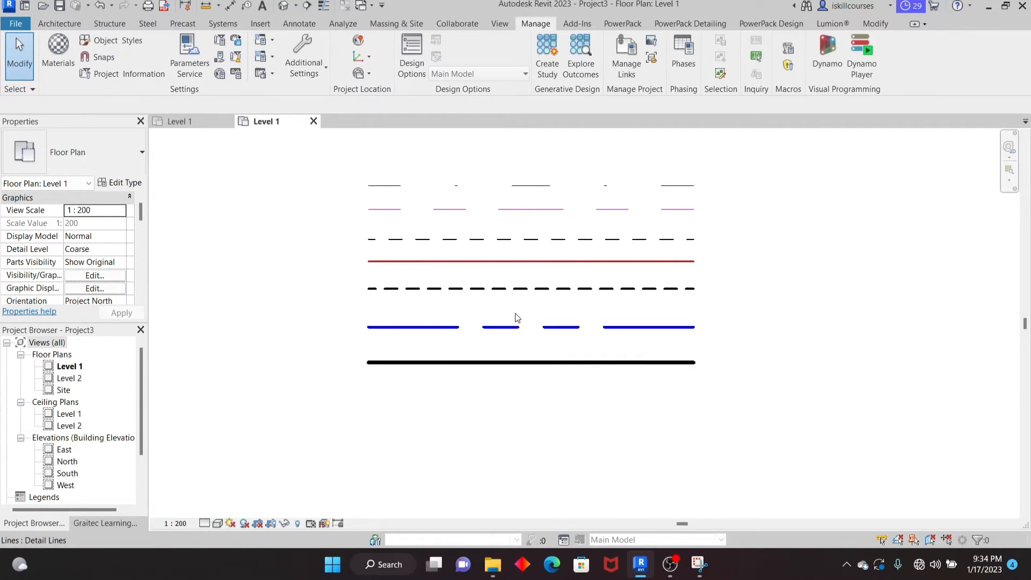
# Change the line style of the uppermost line to Line 7.
pyautogui.click(521, 188)
pyautogui.click(662, 64)
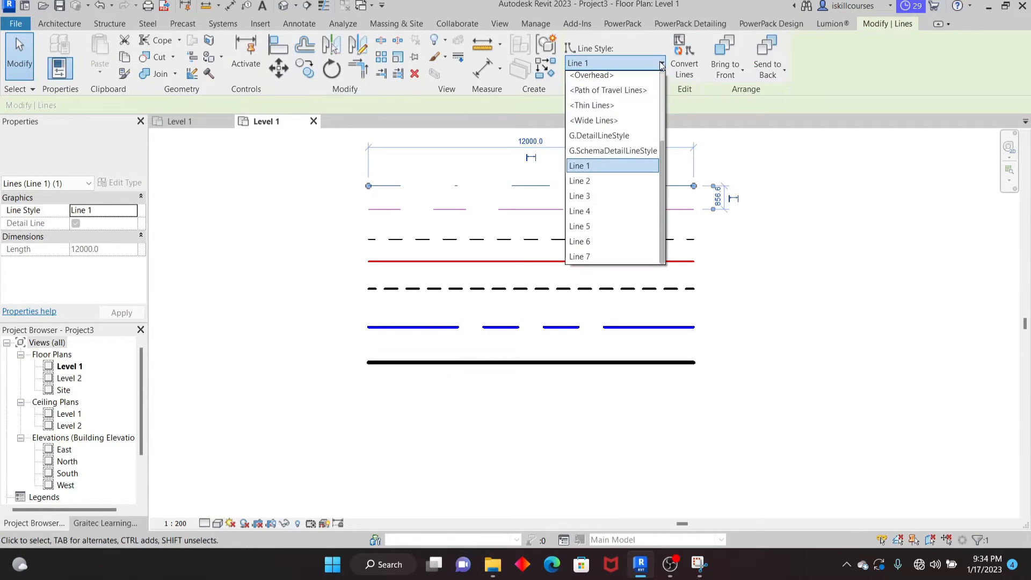
pyautogui.click(595, 256)
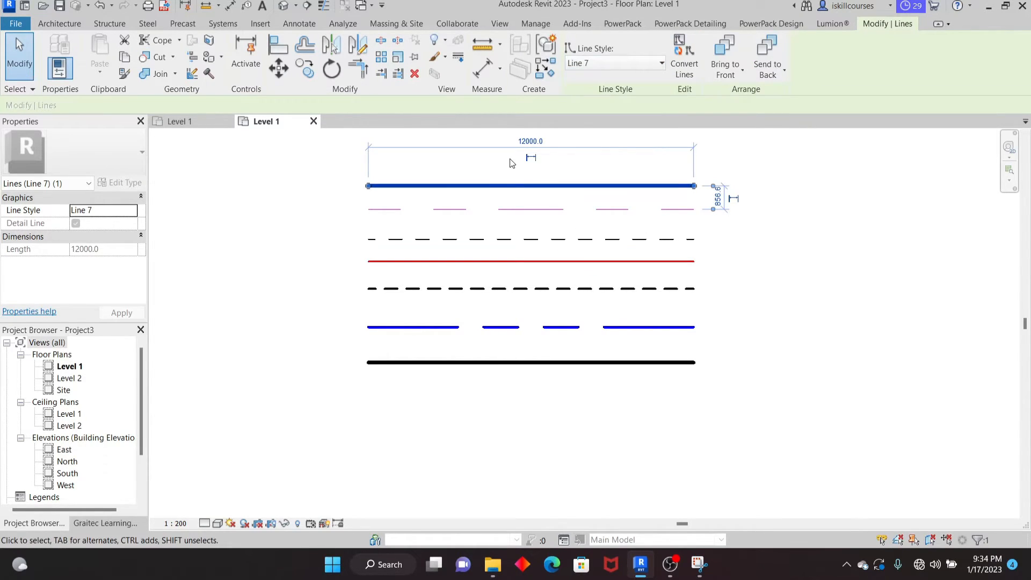
# Change the line style of the third line from the top to Line 5.
pyautogui.click(510, 159)
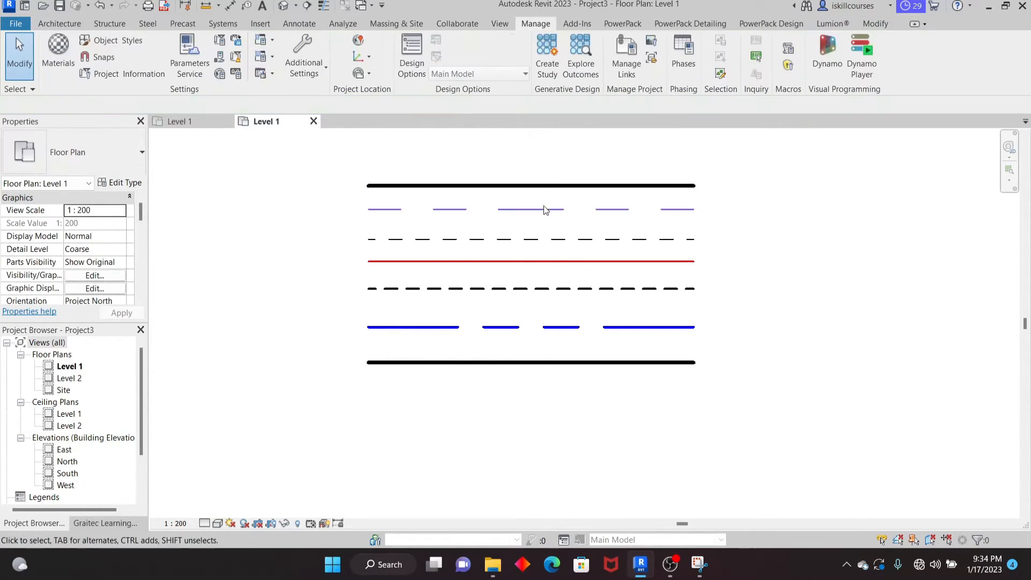
pyautogui.click(530, 239)
pyautogui.click(660, 63)
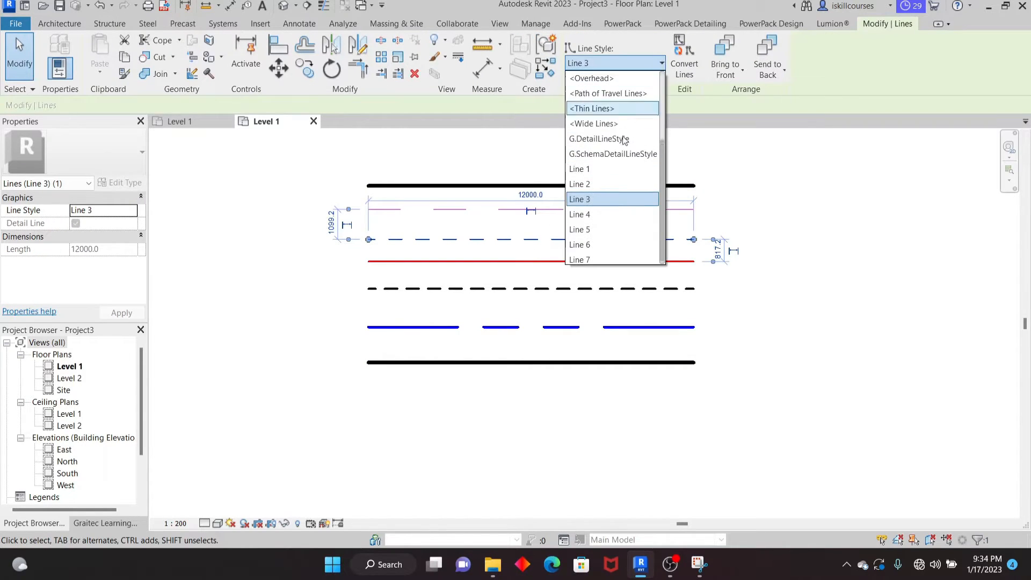
pyautogui.click(596, 231)
pyautogui.press('Escape')
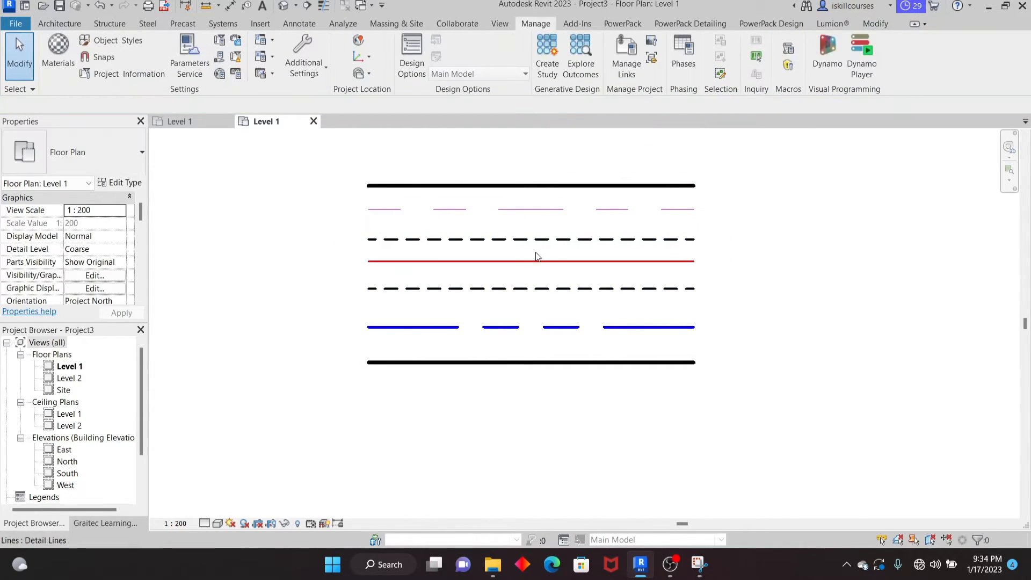
pyautogui.scroll(-1, 510, 221)
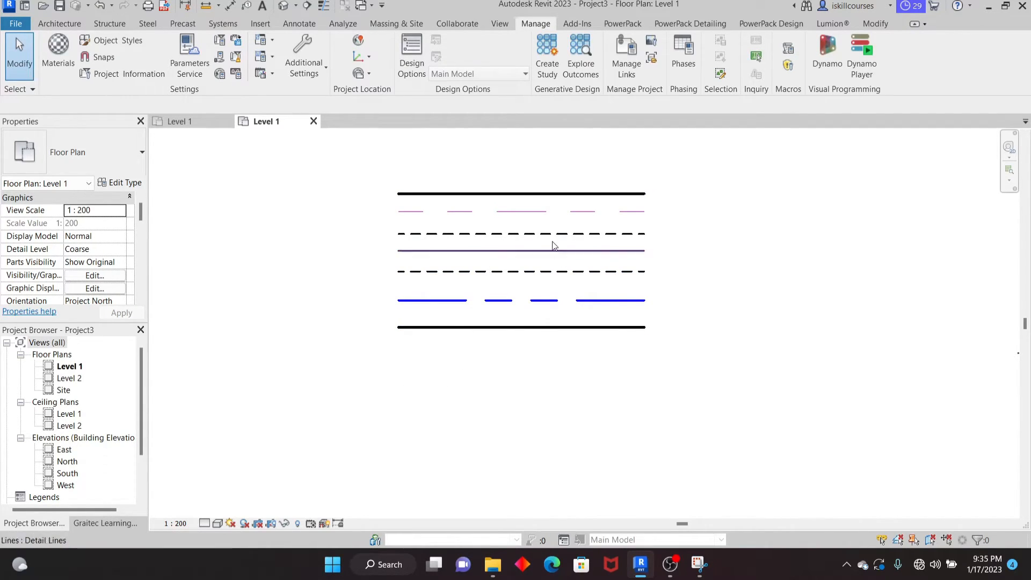
pyautogui.scroll(1, 521, 350)
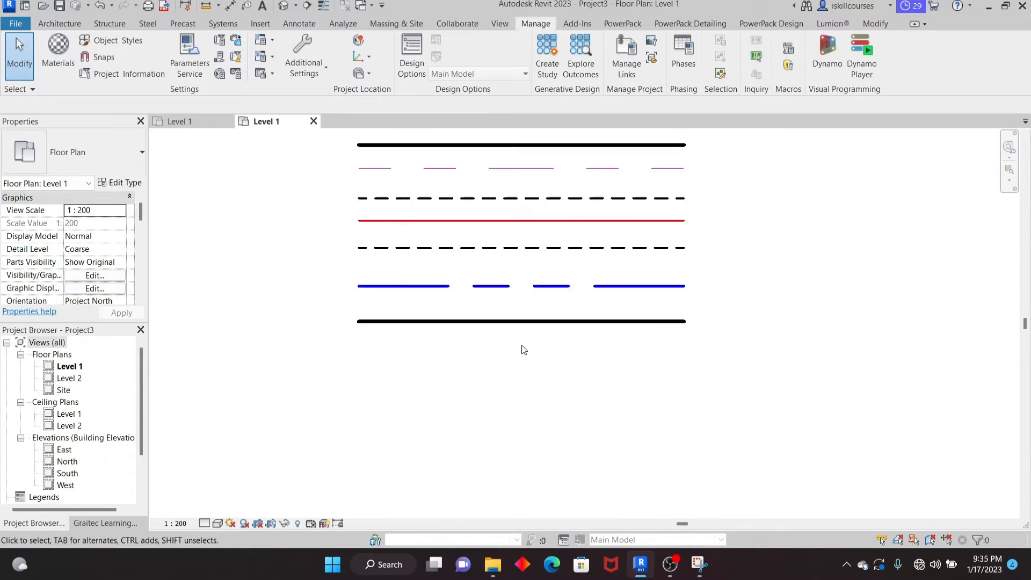
# Start an architectural wall with an unconnected height of 2000 mm.
pyautogui.click(68, 27)
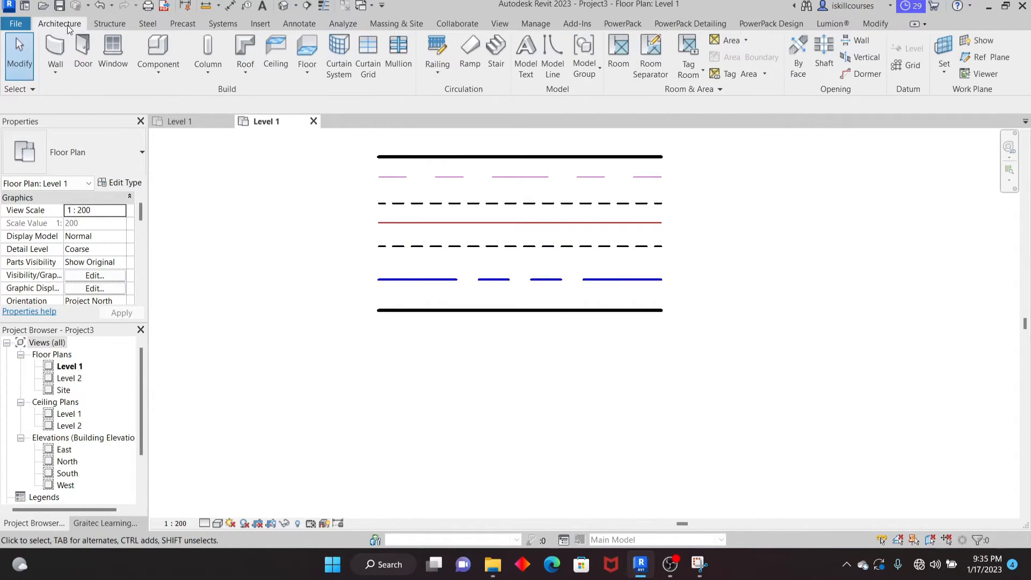
pyautogui.click(55, 70)
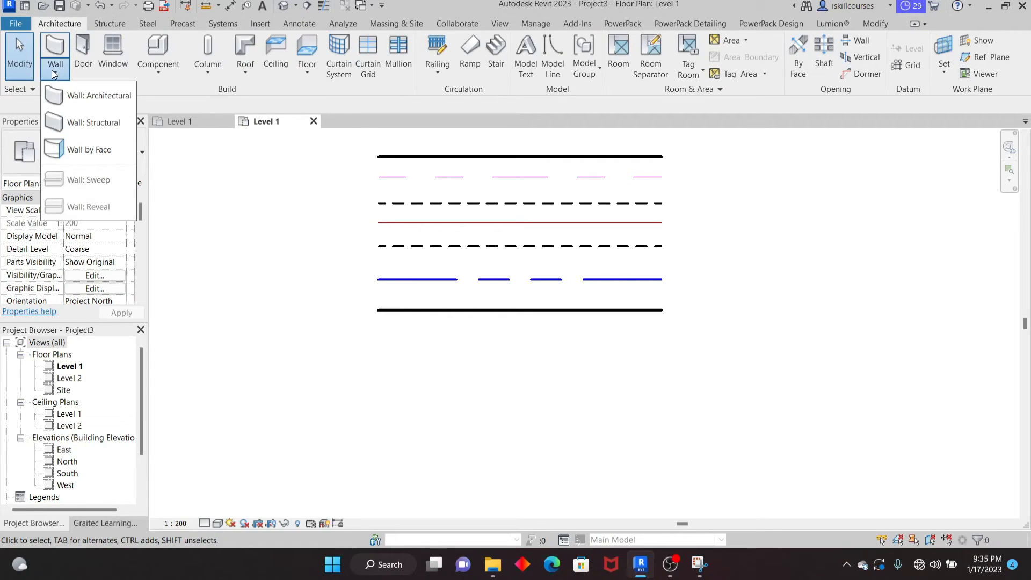
pyautogui.click(97, 100)
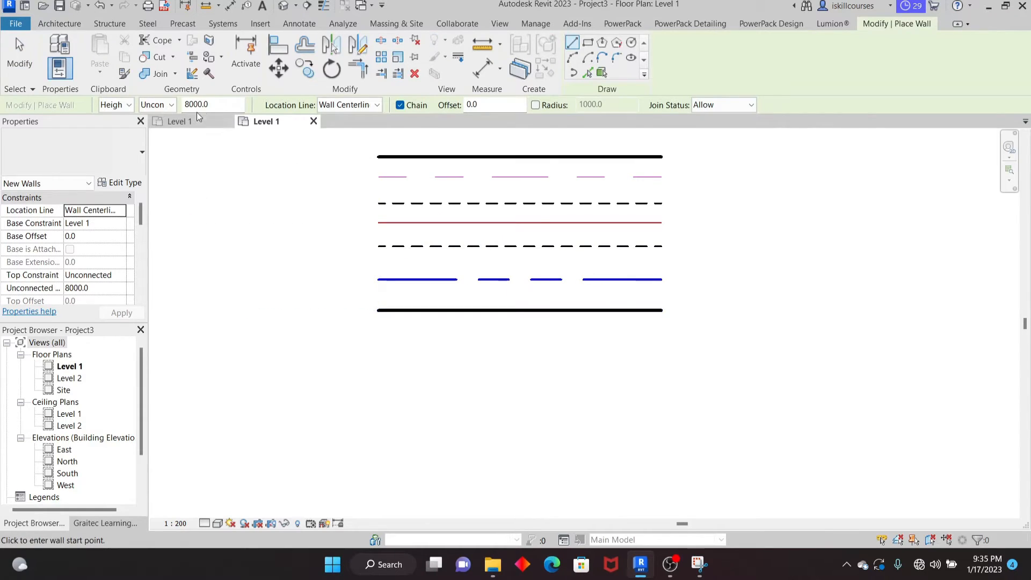
pyautogui.doubleClick(226, 102)
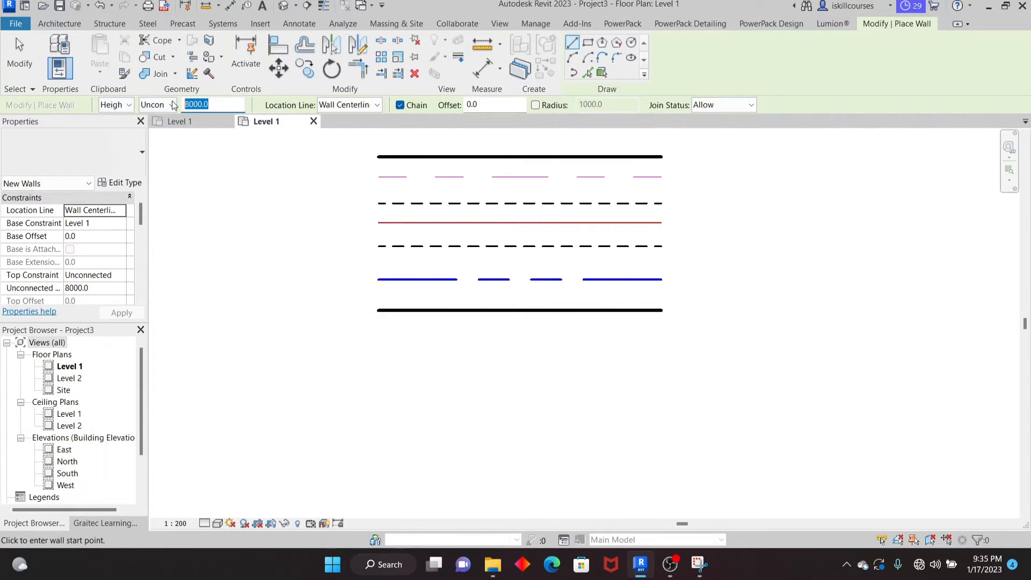
pyautogui.write('2000')
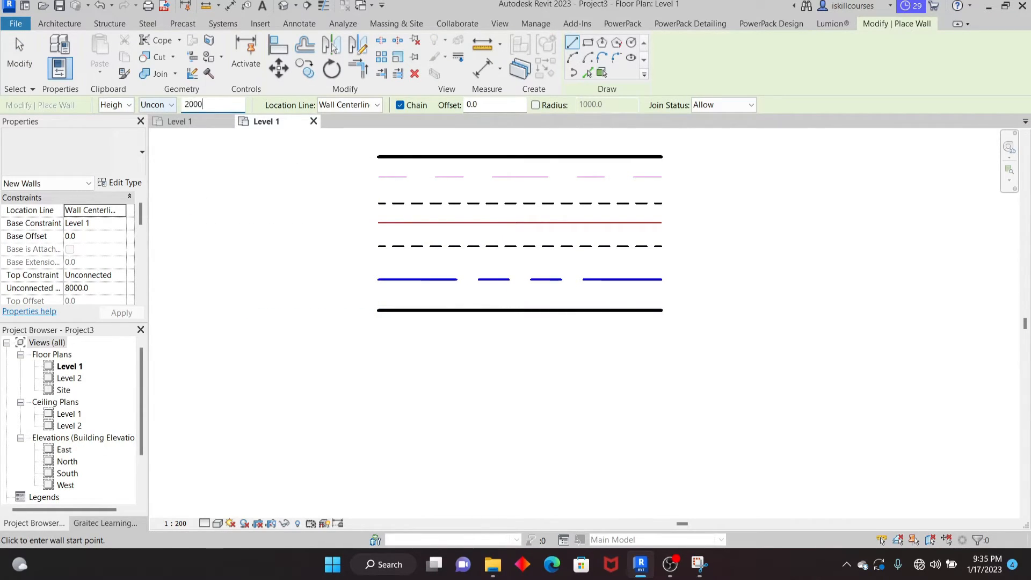
pyautogui.press('Return')
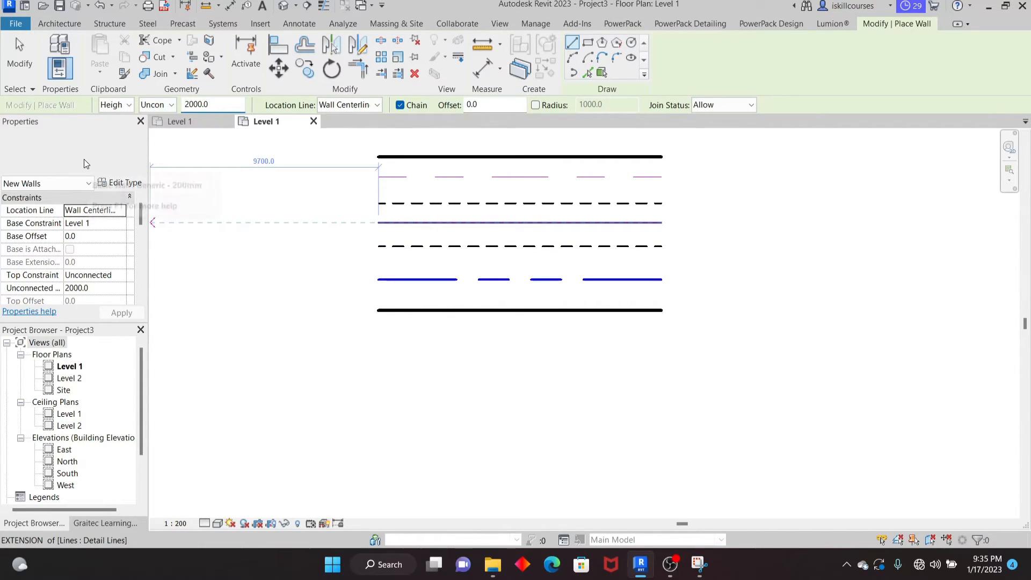
# Set the structure layer thickness of the Generic - 200mm wall type to 400 mm and apply the type change.
pyautogui.click(119, 182)
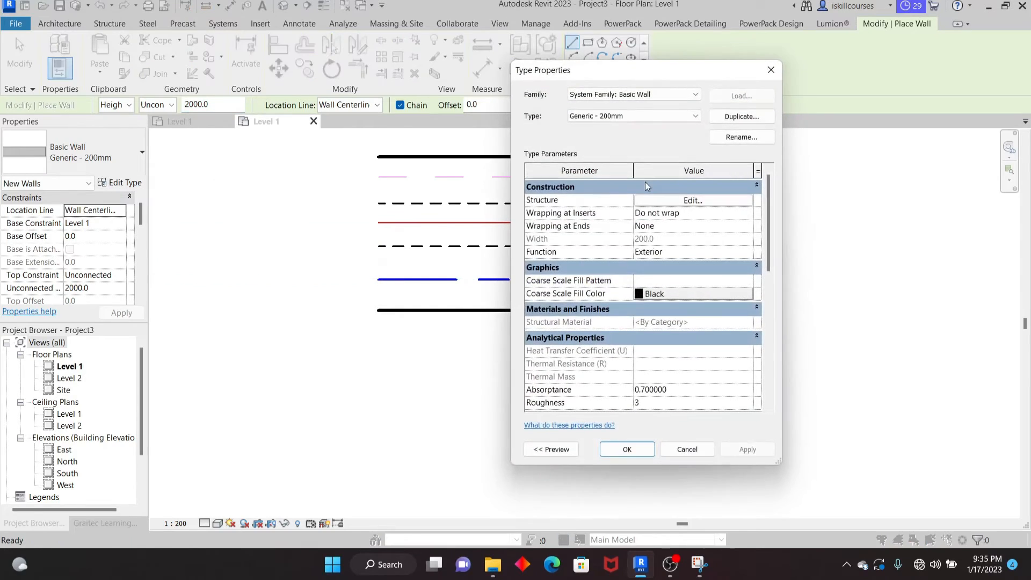
pyautogui.click(693, 200)
pyautogui.click(643, 209)
pyautogui.doubleClick(638, 209)
pyautogui.write('400')
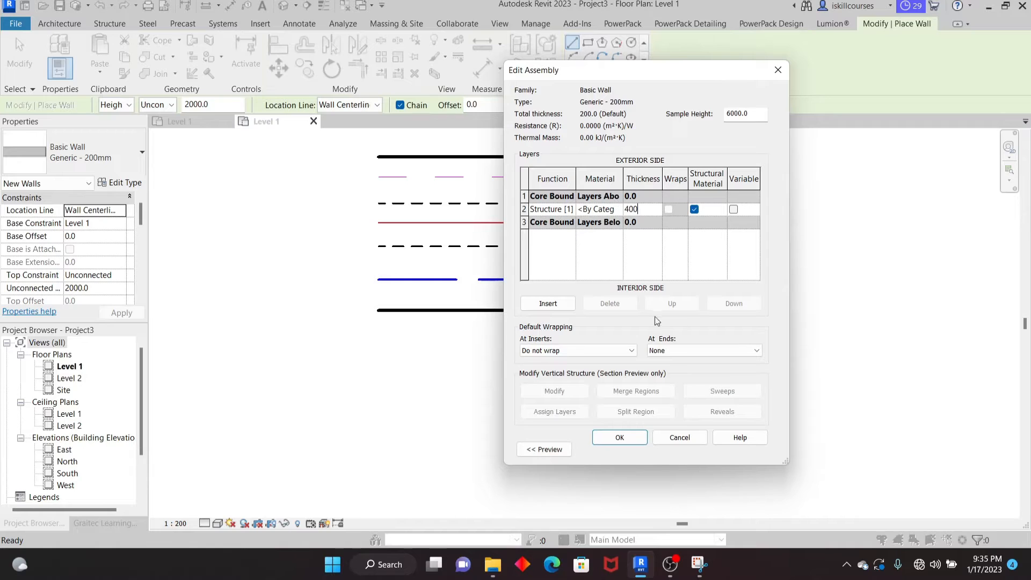
pyautogui.click(619, 437)
pyautogui.click(747, 450)
pyautogui.click(627, 449)
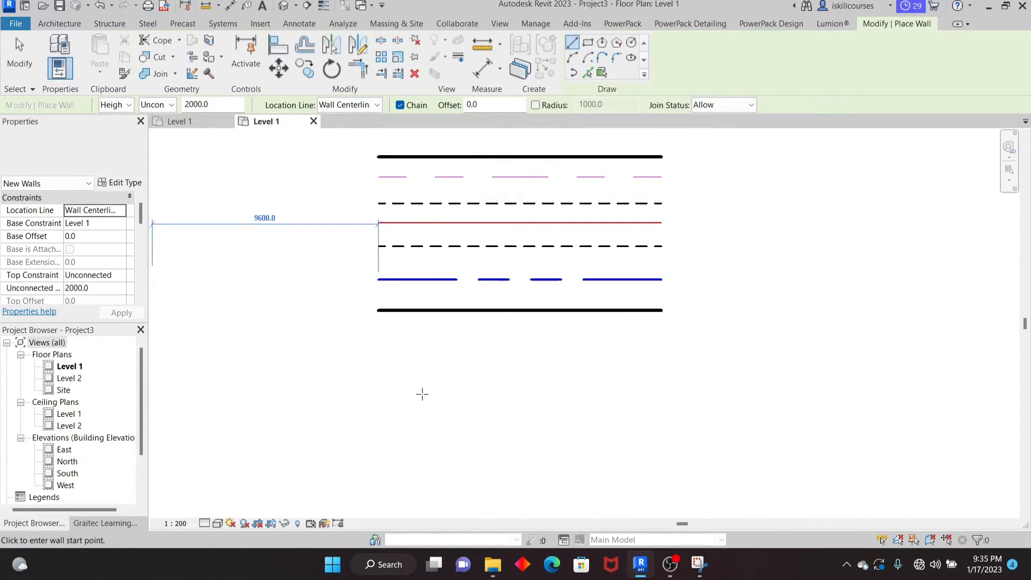
# Draw a horizontal wall about 11800 mm long below the lowest line and end the wall command.
pyautogui.click(381, 363)
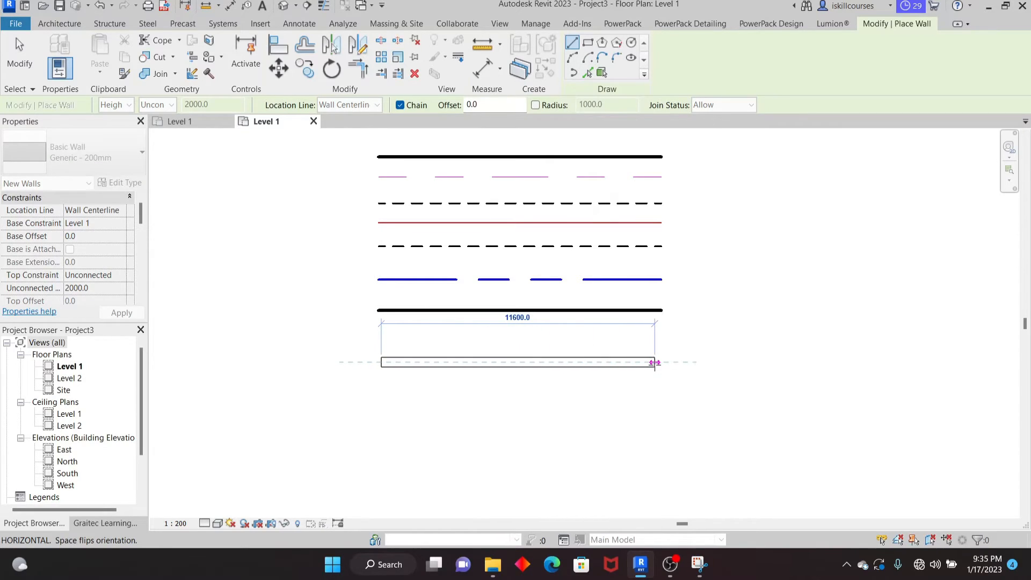
pyautogui.click(658, 362)
pyautogui.rightClick(741, 177)
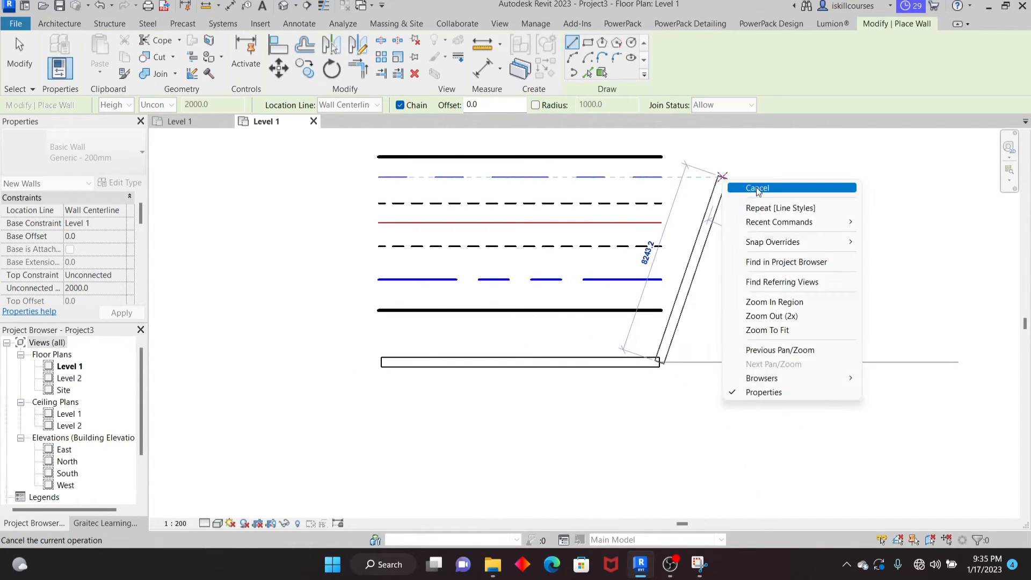
pyautogui.click(757, 188)
pyautogui.rightClick(741, 177)
pyautogui.click(755, 188)
# Place two M_Fixed 0406 x 0610mm windows along the new wall, dividing it into roughly equal parts.
pyautogui.scroll(-2, 534, 377)
pyautogui.scroll(4, 485, 375)
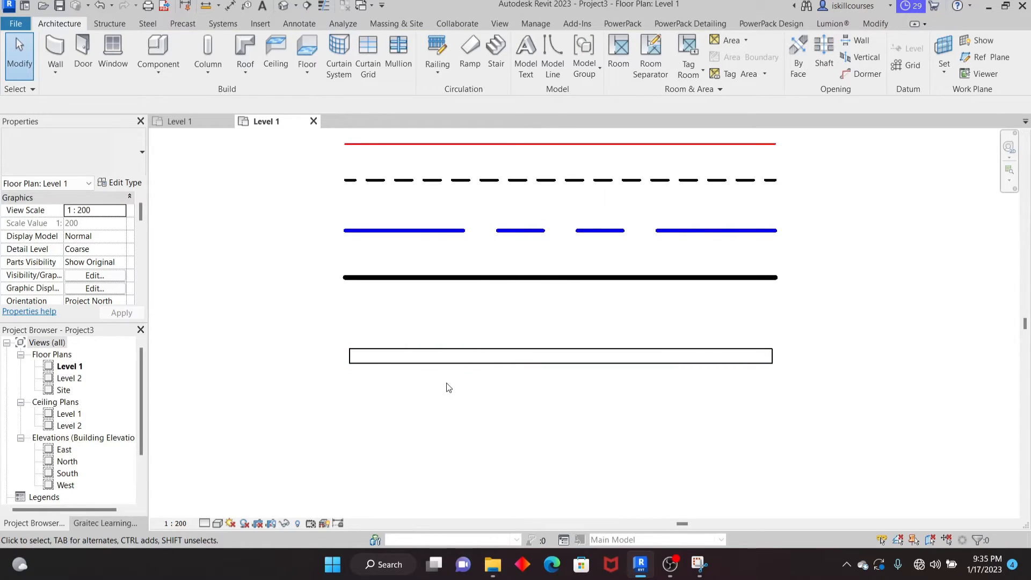
pyautogui.scroll(-2, 449, 387)
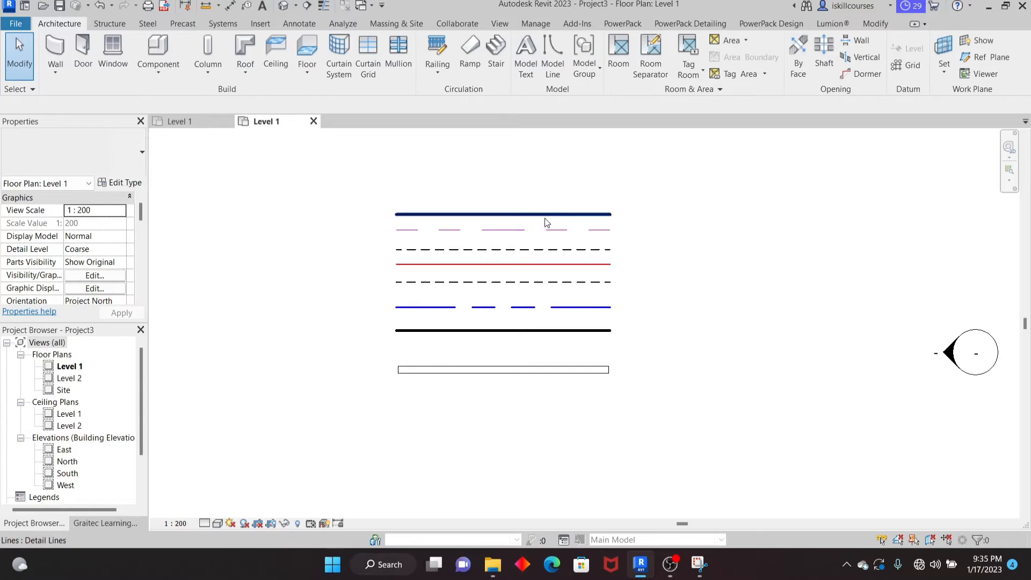
pyautogui.scroll(2, 466, 274)
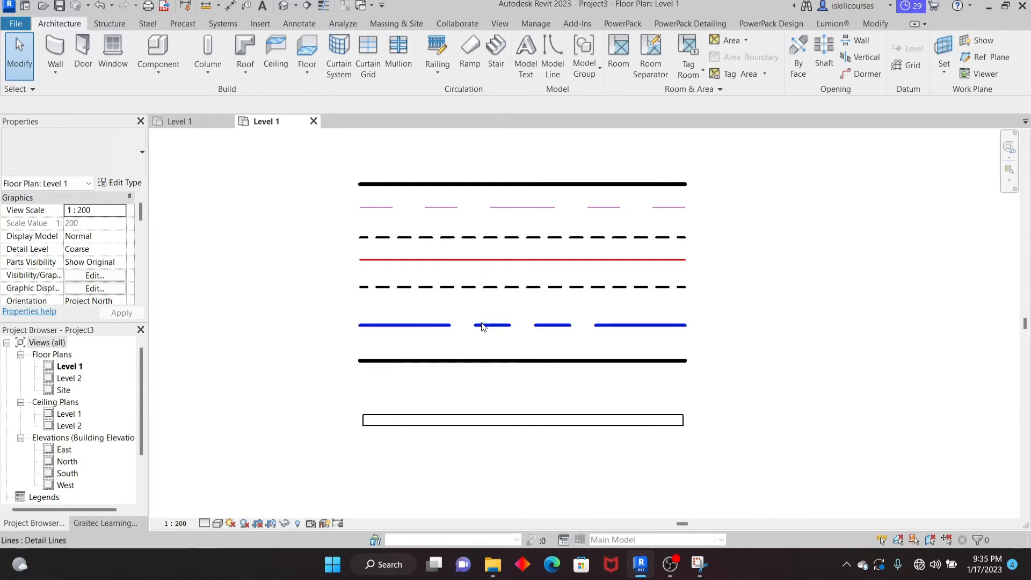
pyautogui.scroll(-1, 472, 275)
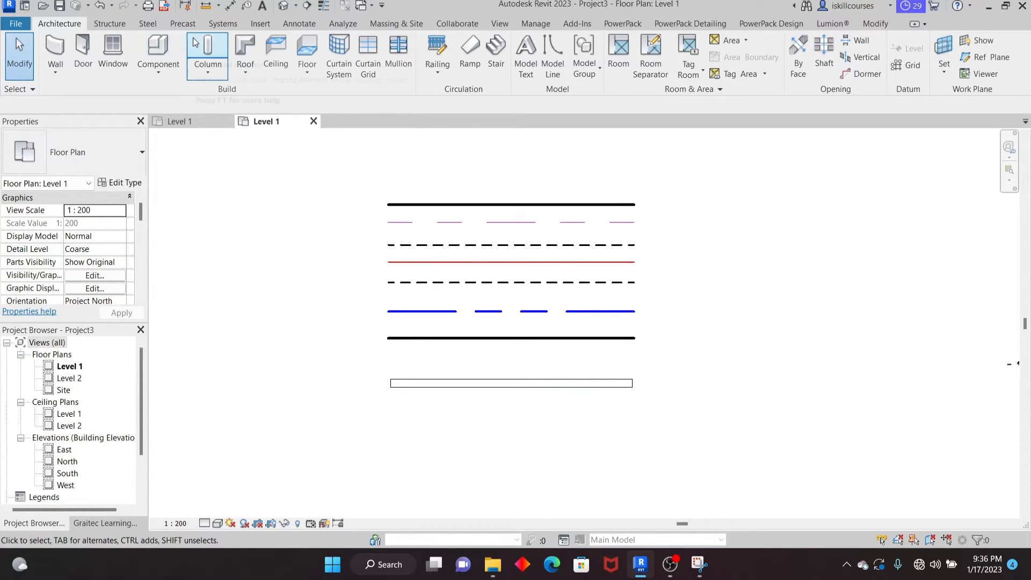
pyautogui.click(113, 51)
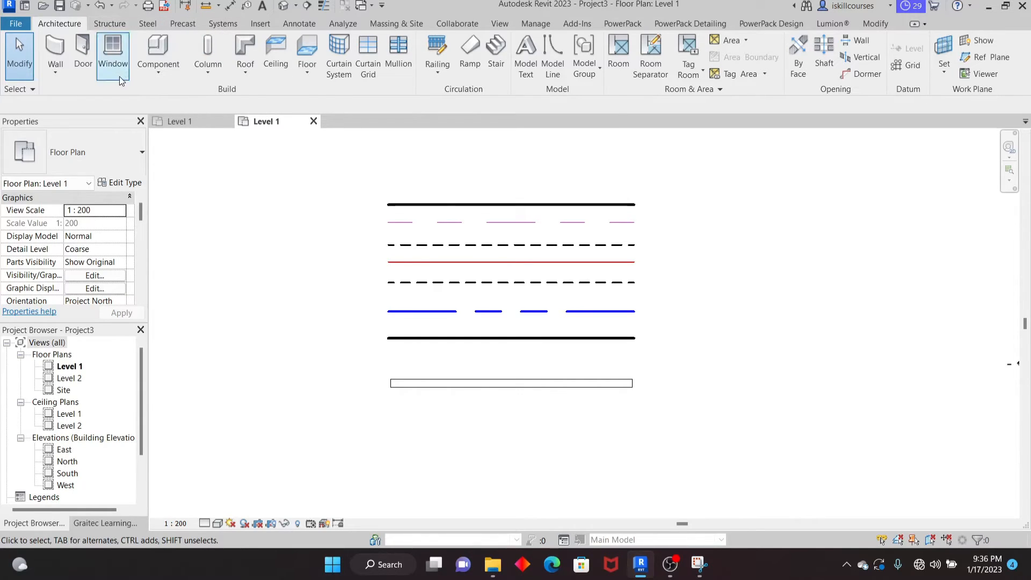
pyautogui.click(458, 383)
pyautogui.click(547, 384)
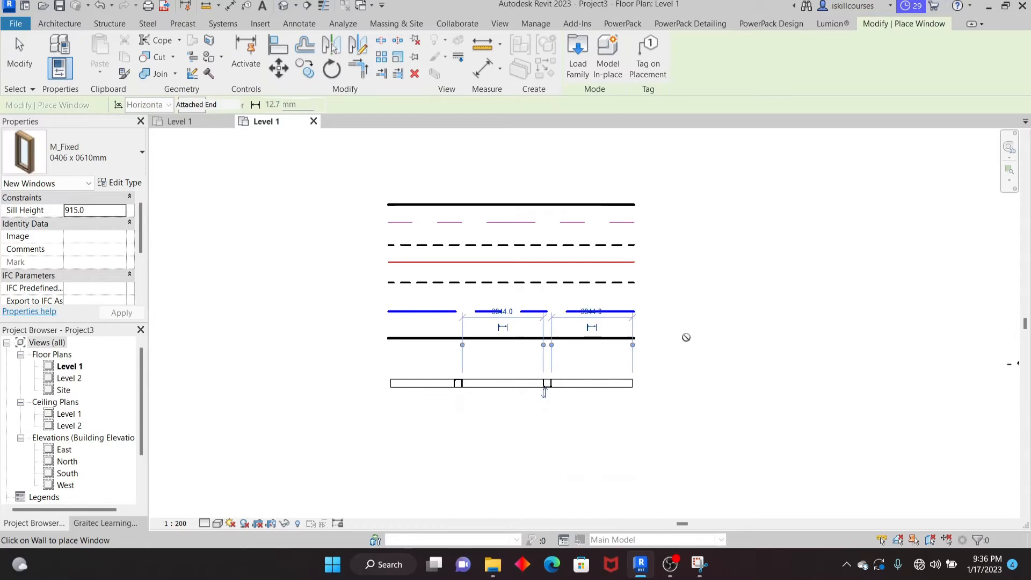
pyautogui.rightClick(724, 198)
pyautogui.click(741, 205)
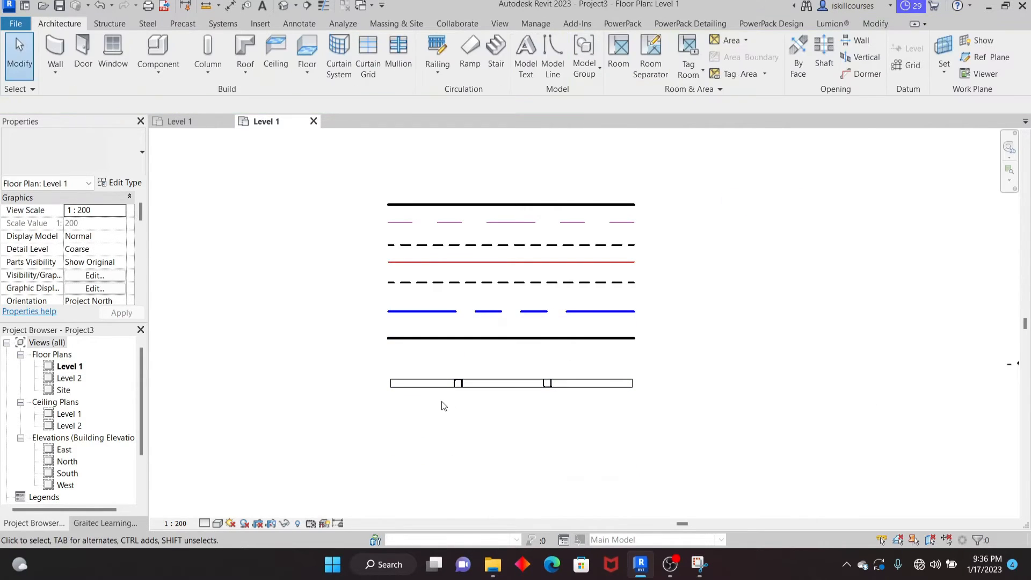
# Examine how the wall and window lines display, toggling Thin Lines on and back off.
pyautogui.click(433, 388)
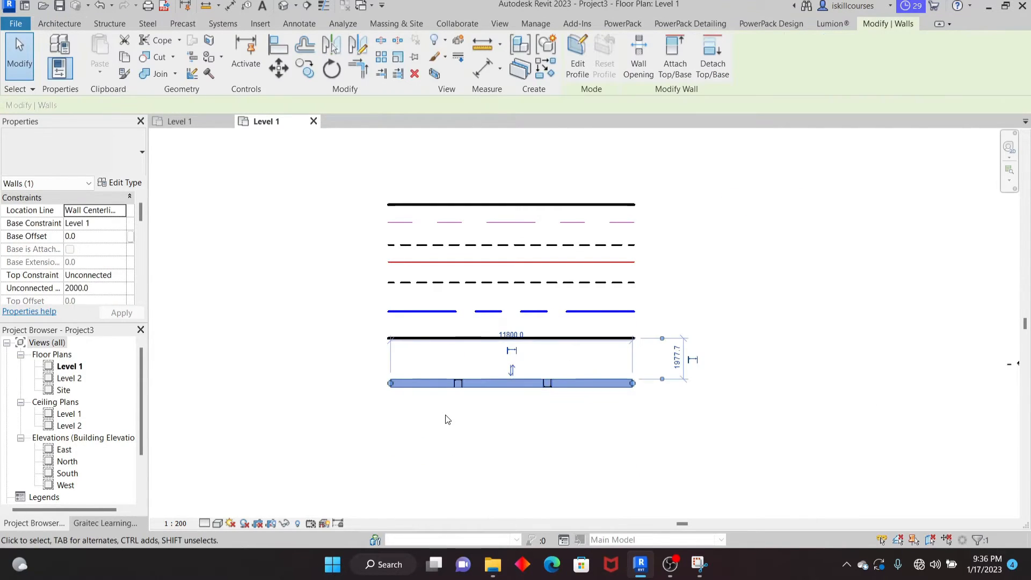
pyautogui.click(313, 340)
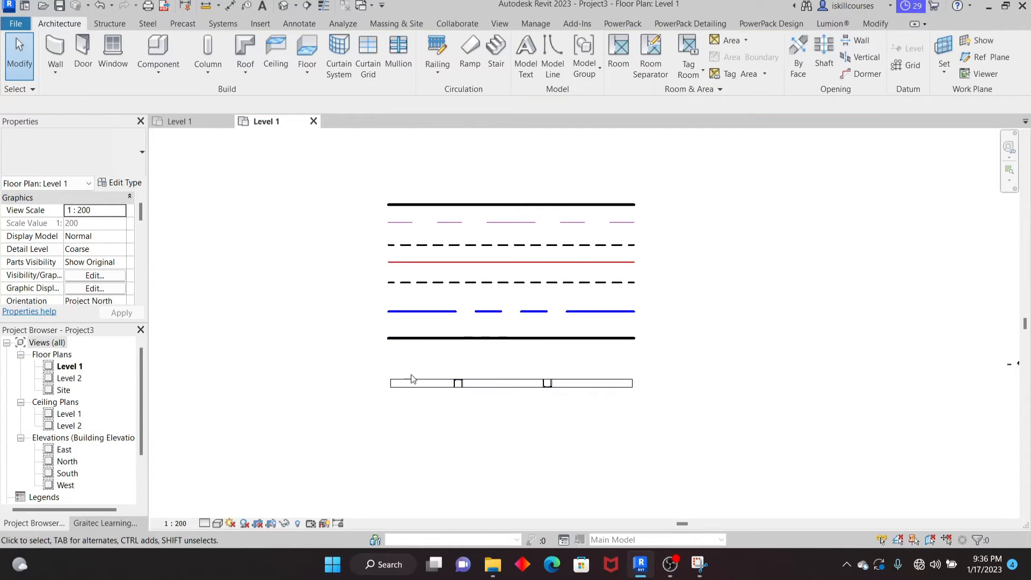
pyautogui.scroll(2, 465, 412)
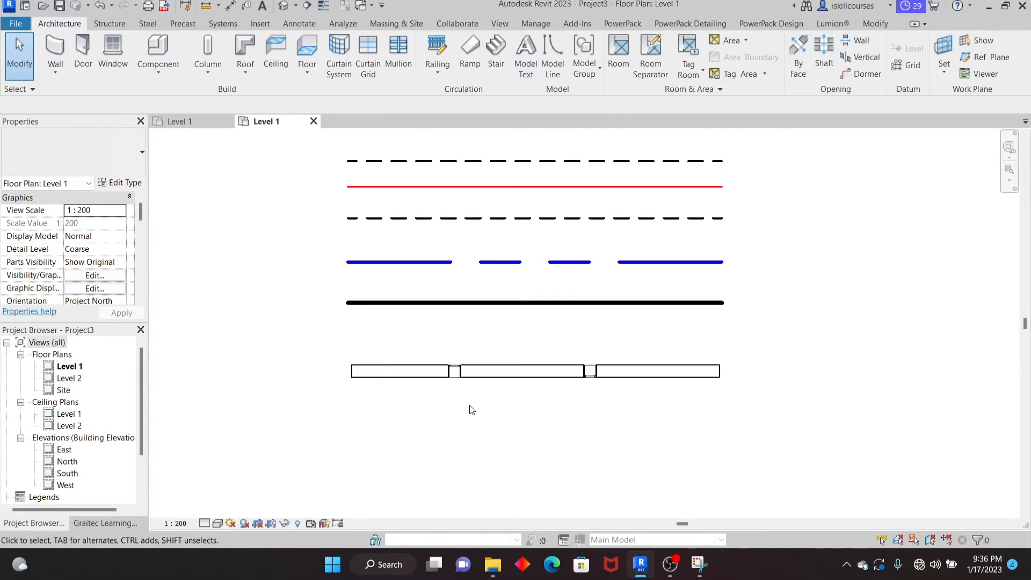
pyautogui.click(323, 6)
pyautogui.click(322, 7)
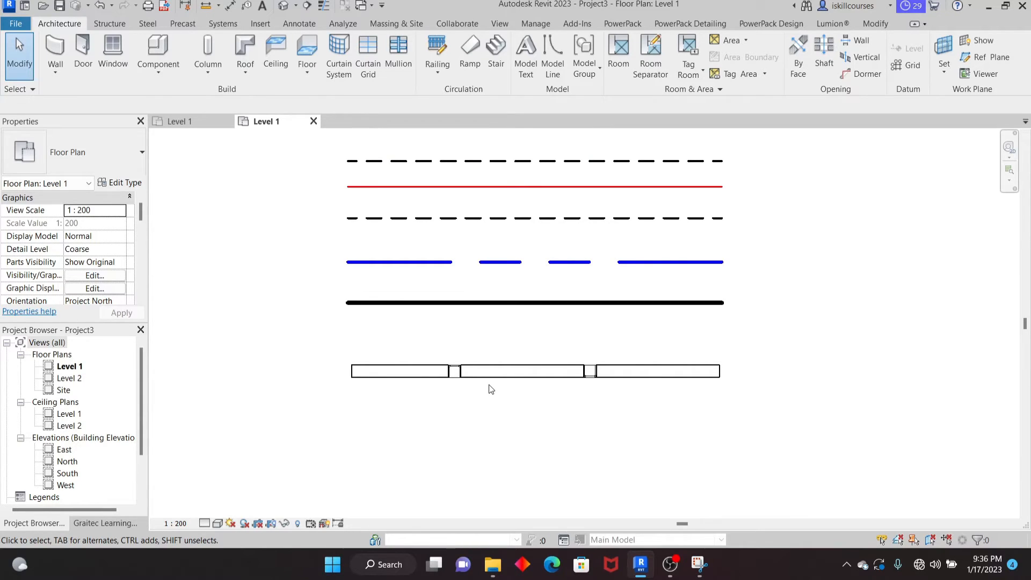
pyautogui.scroll(-2, 451, 373)
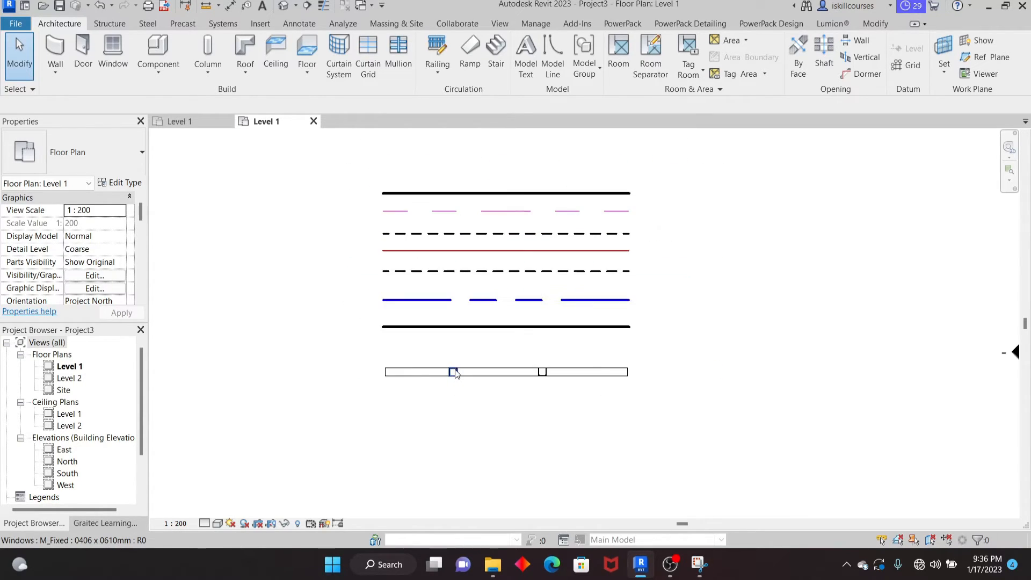
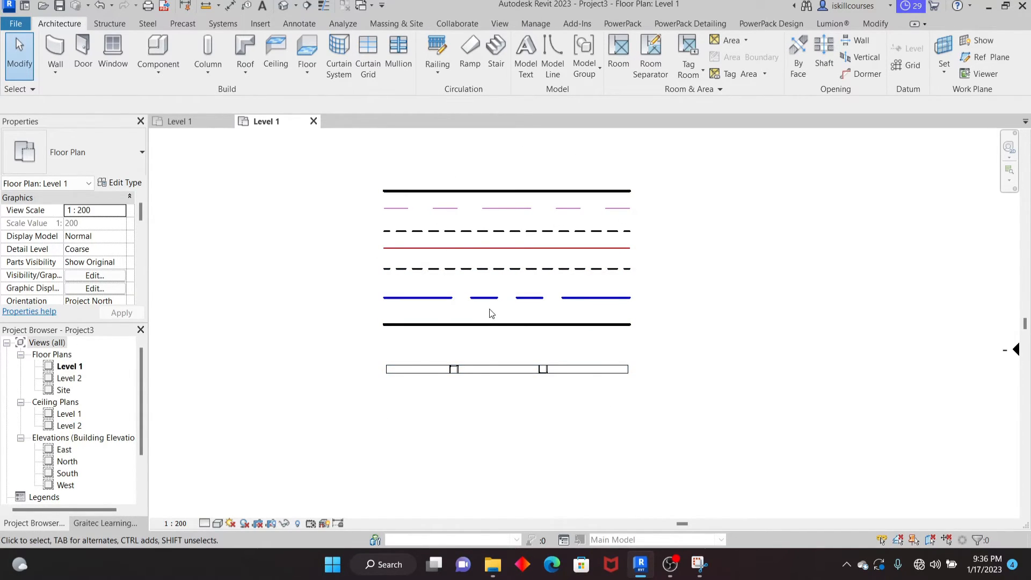
# Open the Visibility/Graphic Overrides for the Level 1 floor plan, move the dialog off the drawing, and review the model and annotation categories.
pyautogui.click(499, 24)
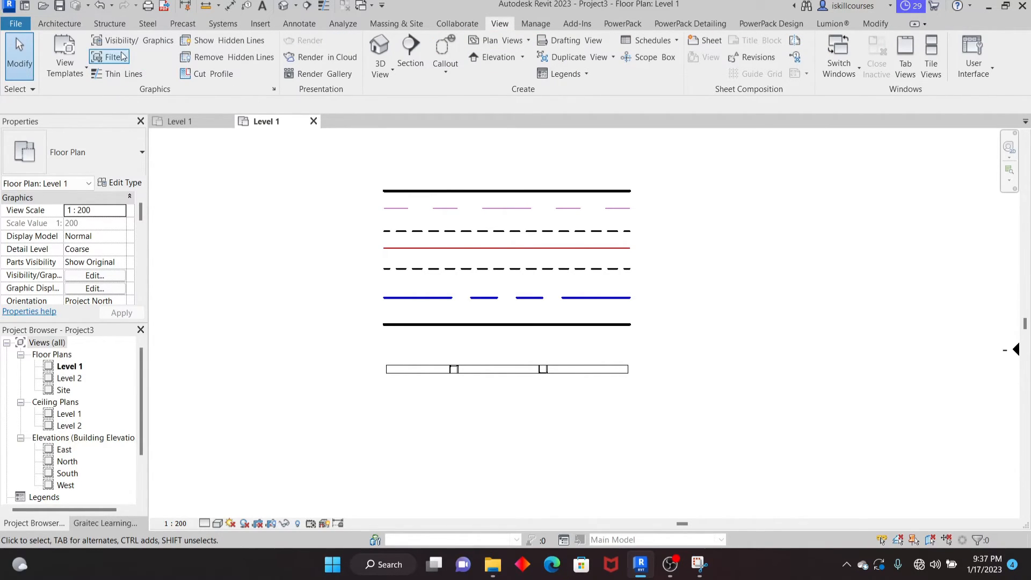
pyautogui.click(131, 41)
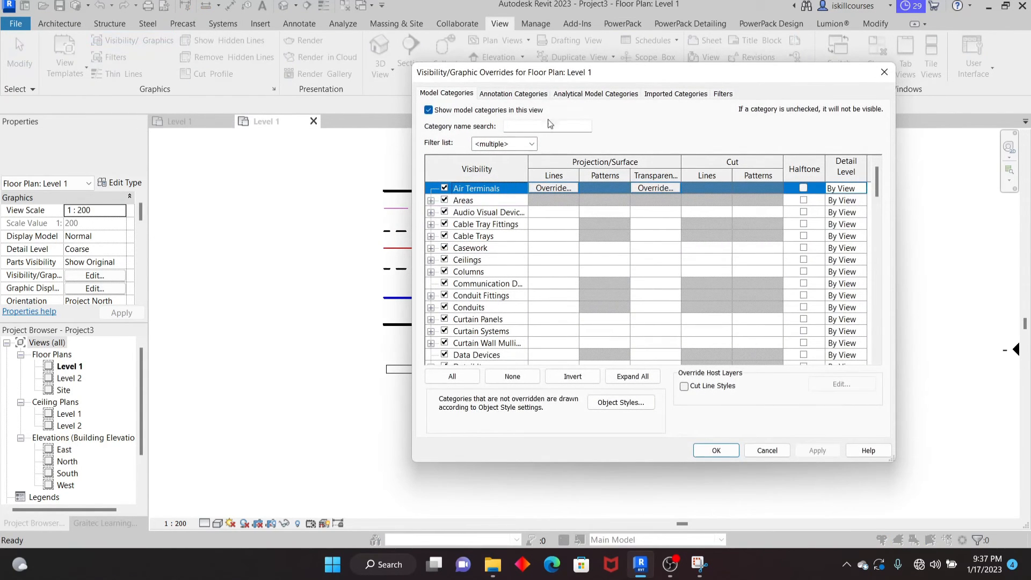
pyautogui.moveTo(551, 71); pyautogui.dragTo(772, 14)
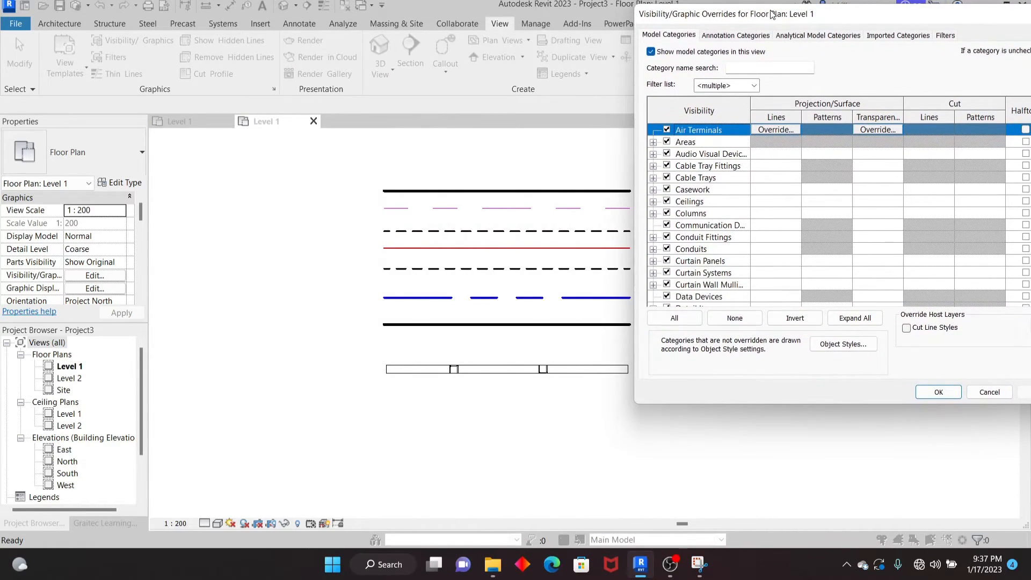
pyautogui.click(724, 37)
pyautogui.click(689, 38)
pyautogui.click(720, 37)
pyautogui.click(677, 36)
pyautogui.click(665, 33)
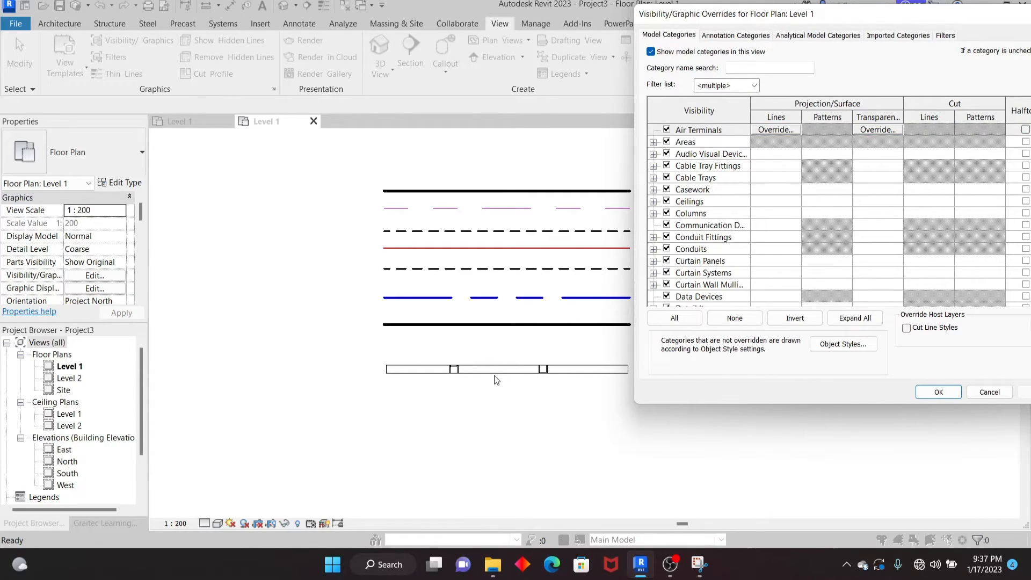
# Review the pattern and weight choices for the Walls projection line override, leaving everything at No Override.
pyautogui.click(694, 190)
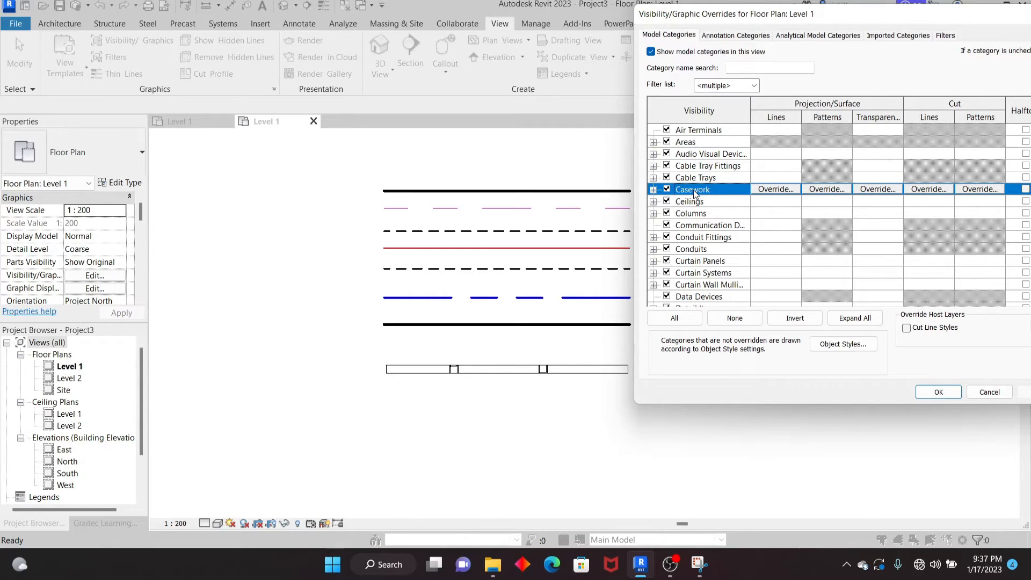
pyautogui.press('w')
pyautogui.scroll(-1, 710, 281)
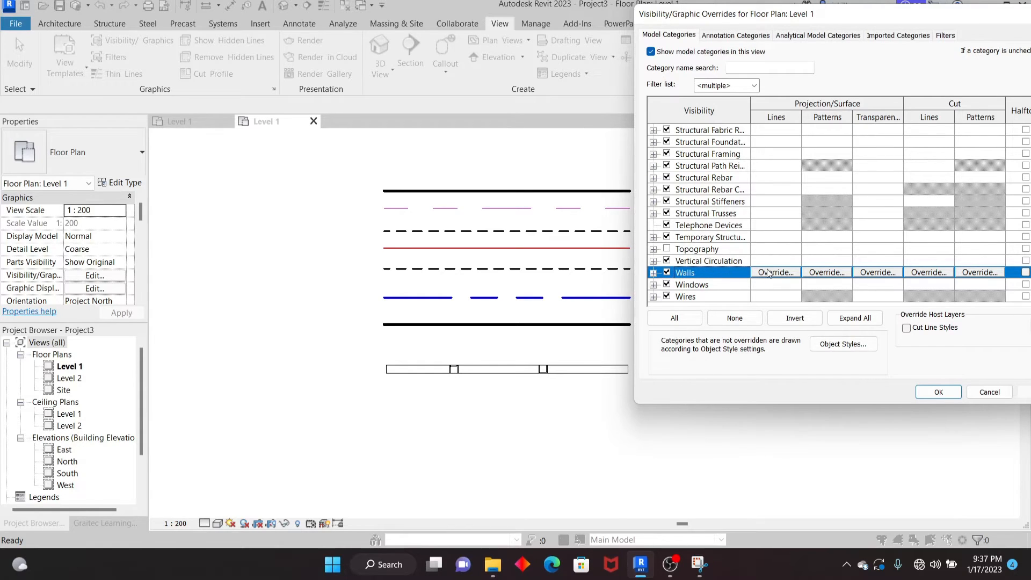
pyautogui.moveTo(876, 24); pyautogui.dragTo(588, 33)
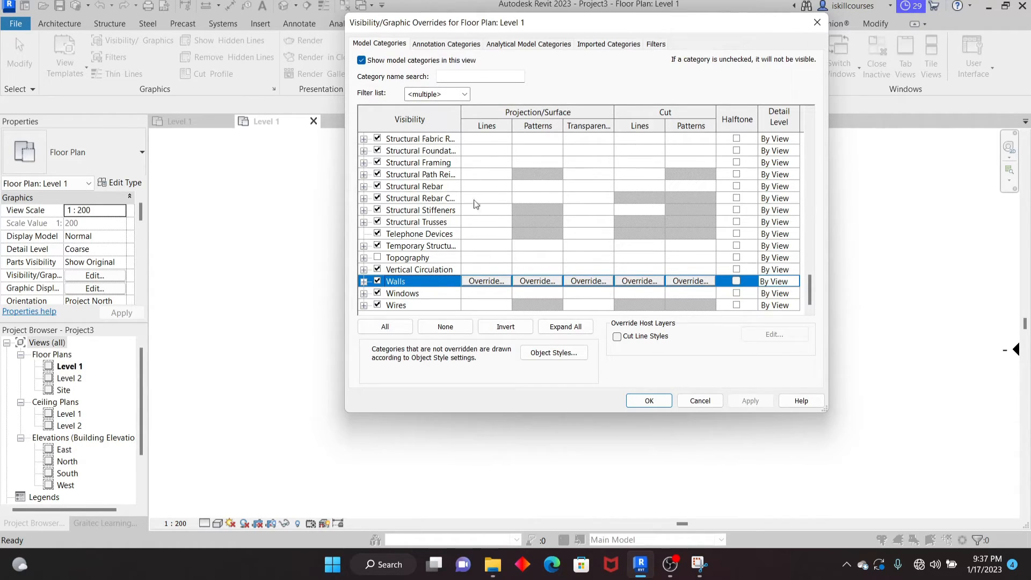
pyautogui.click(485, 281)
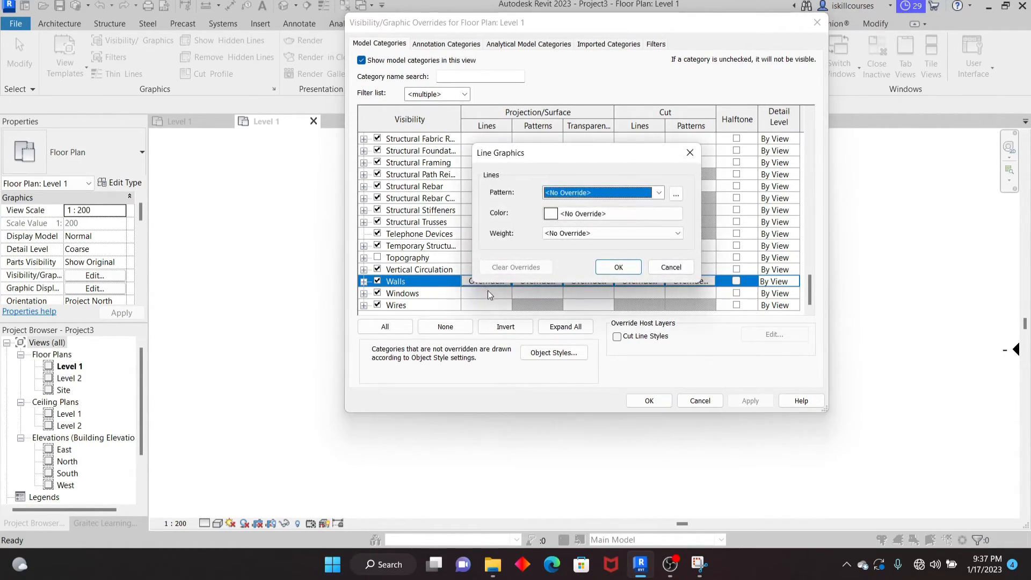
pyautogui.click(659, 194)
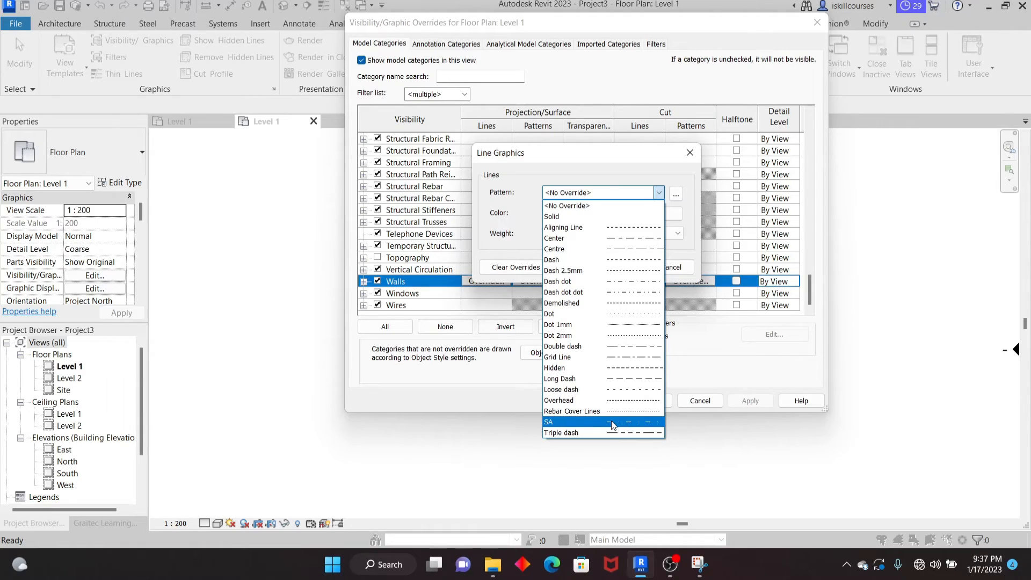
pyautogui.click(601, 206)
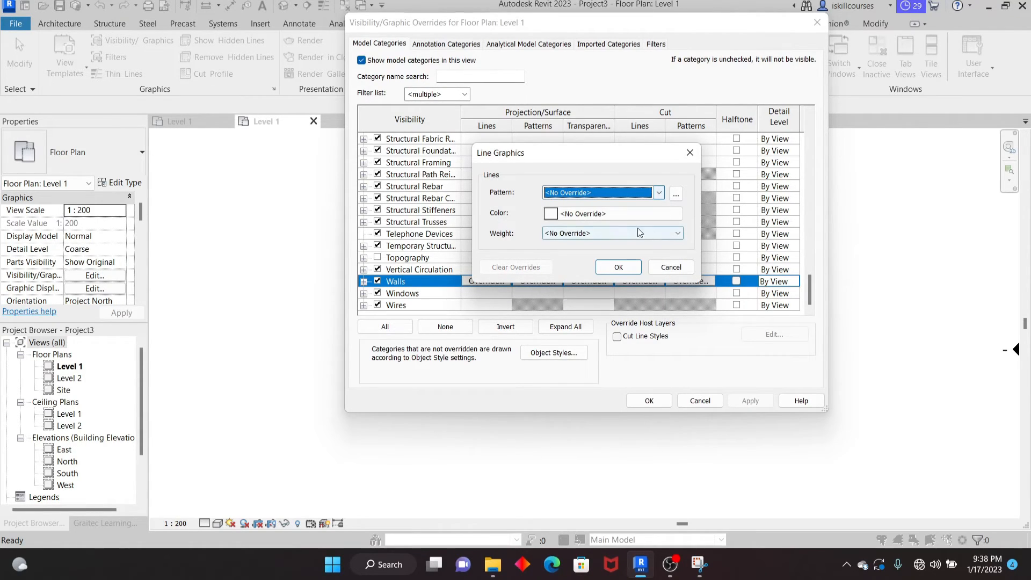
pyautogui.click(674, 233)
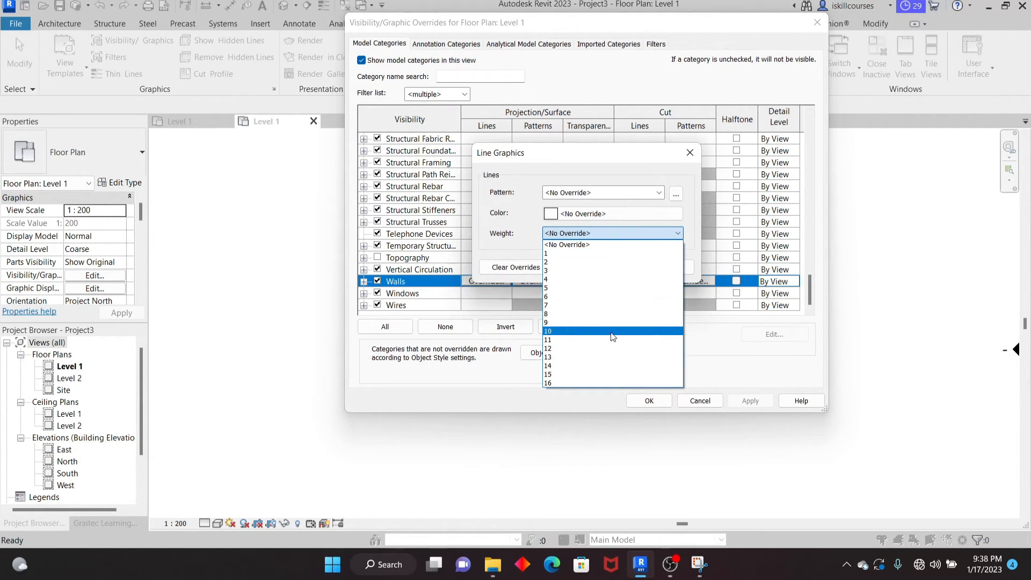
pyautogui.click(629, 163)
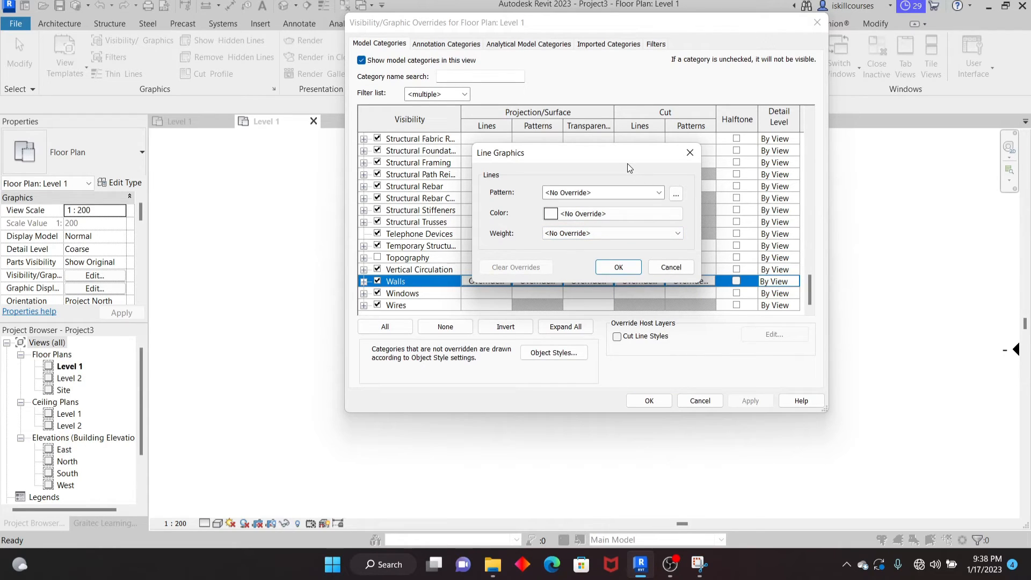
pyautogui.click(690, 153)
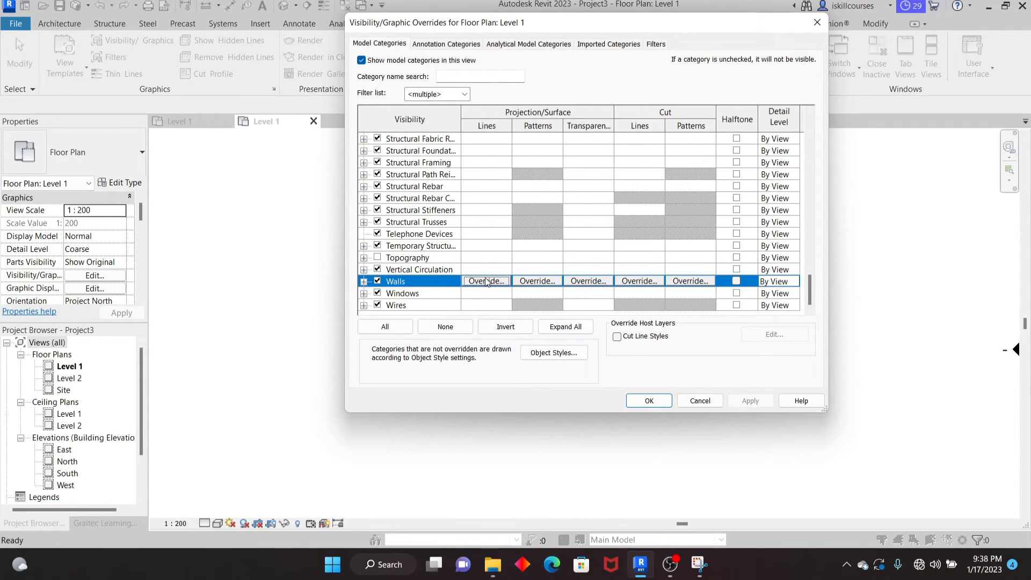
# Review the Walls cut line override patterns without changing them, and compare with the wall in the drawing.
pyautogui.click(637, 283)
pyautogui.click(658, 195)
pyautogui.click(658, 195)
pyautogui.click(690, 152)
pyautogui.moveTo(603, 26); pyautogui.dragTo(831, 38)
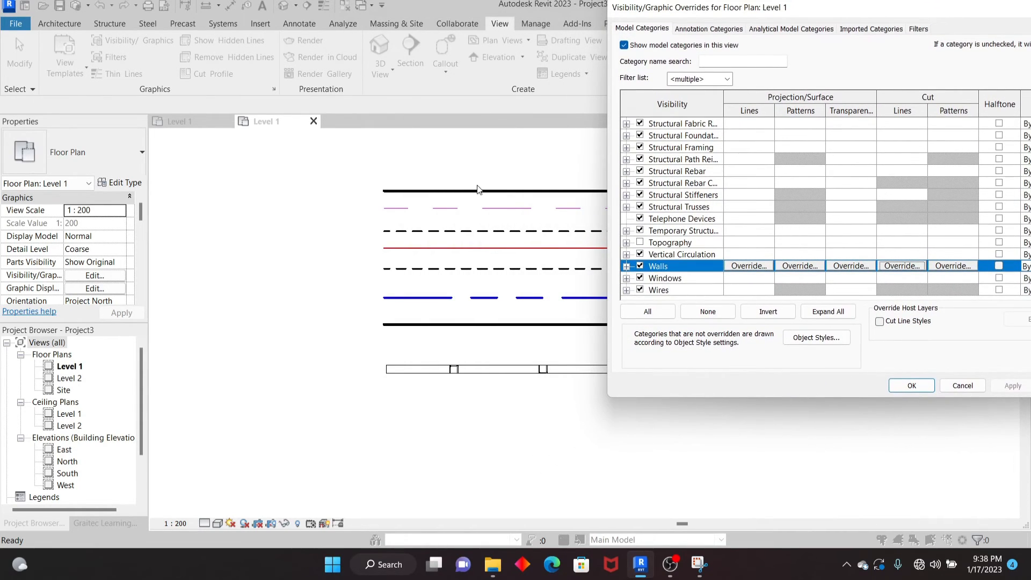
pyautogui.moveTo(831, 10); pyautogui.dragTo(797, 10)
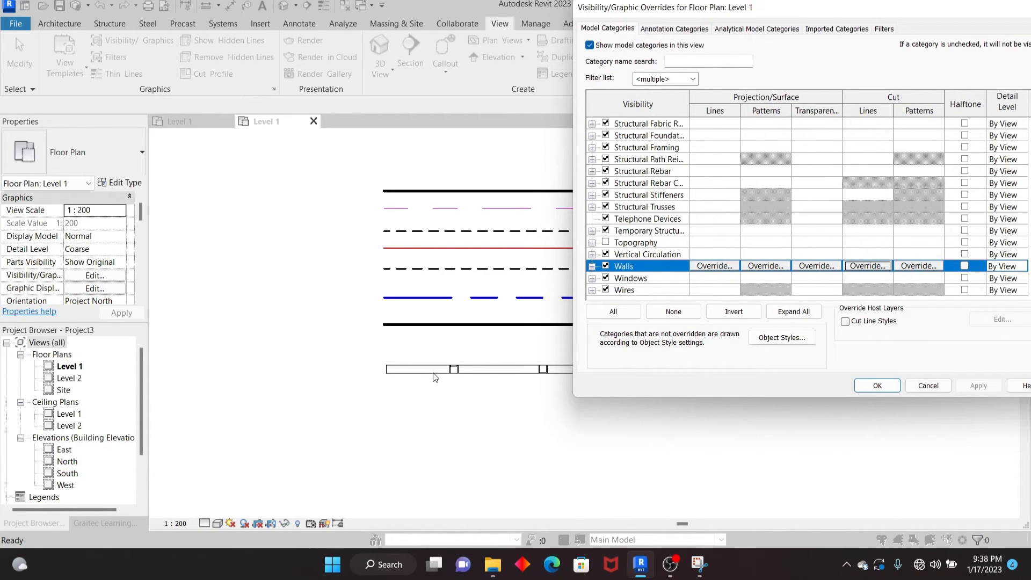
pyautogui.moveTo(801, 12); pyautogui.dragTo(585, 20)
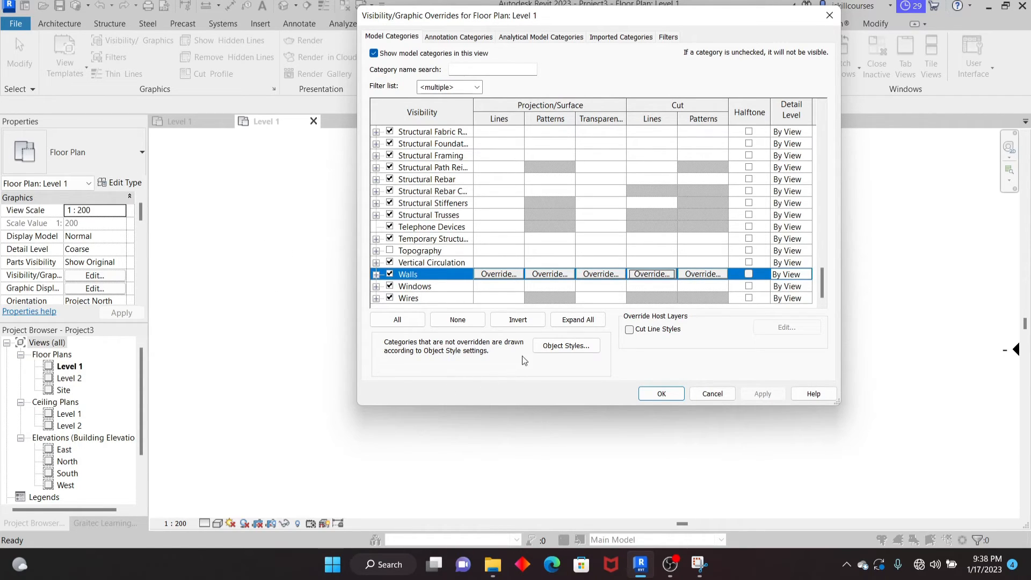
# Set the Walls projection line weight to 7 in Object Styles, apply it and close the Visibility/Graphic Overrides.
pyautogui.click(552, 347)
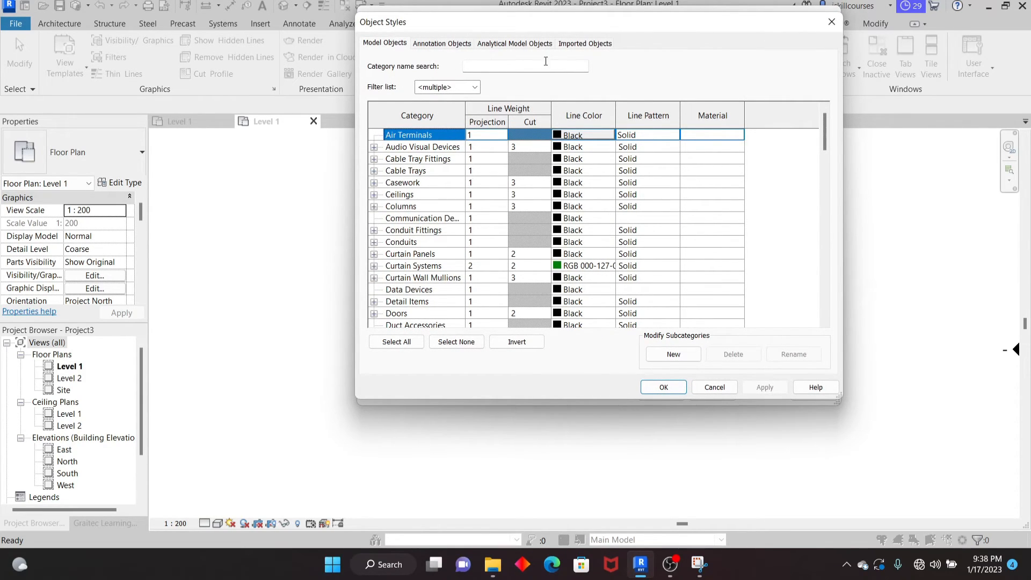
pyautogui.click(404, 183)
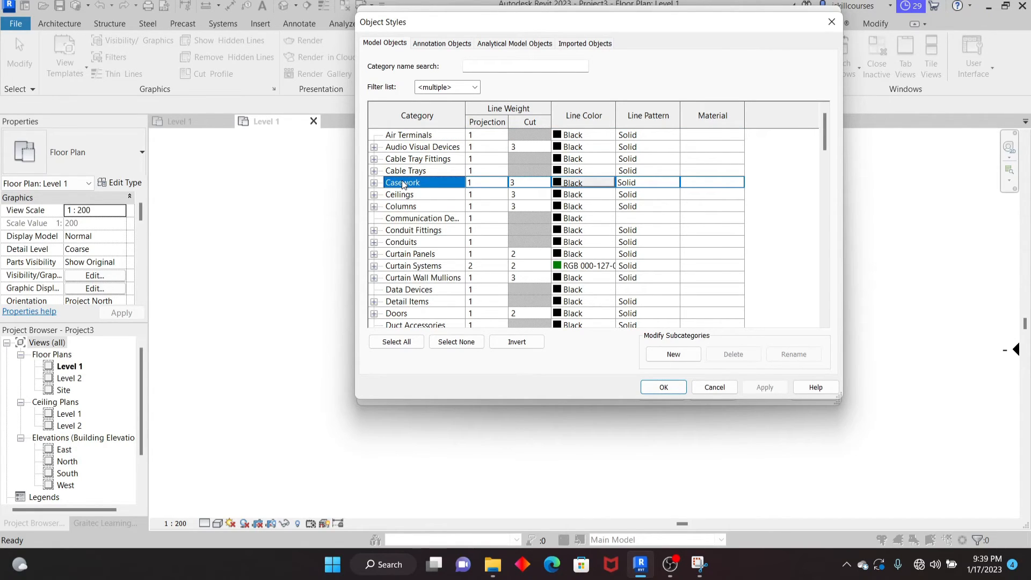
pyautogui.press('w')
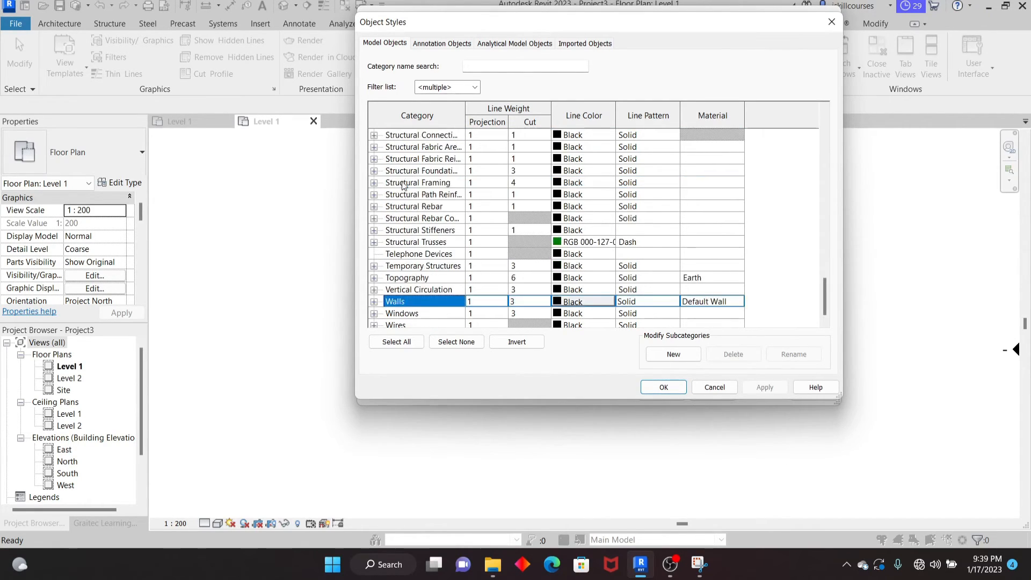
pyautogui.click(475, 305)
pyautogui.click(501, 301)
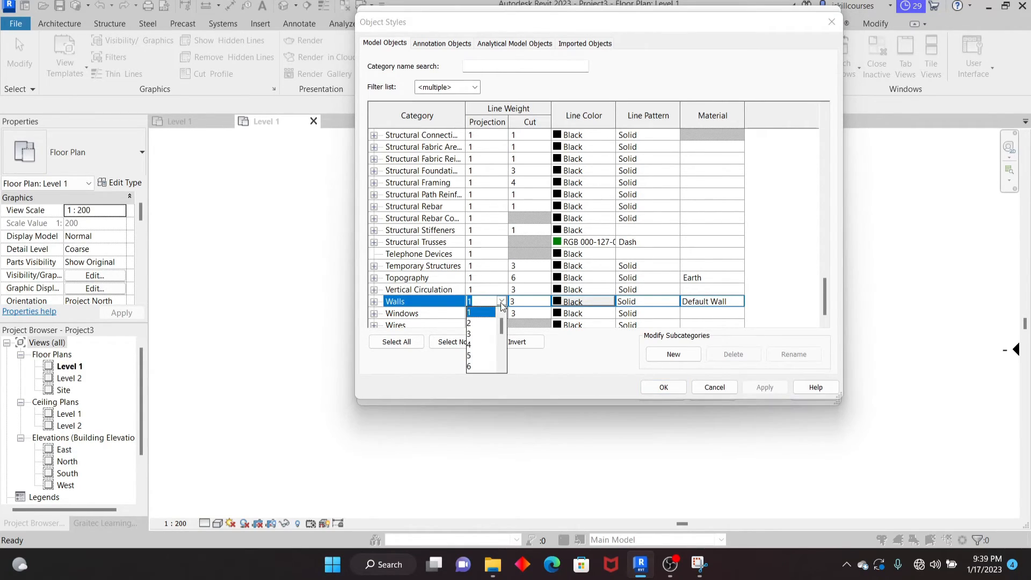
pyautogui.click(478, 357)
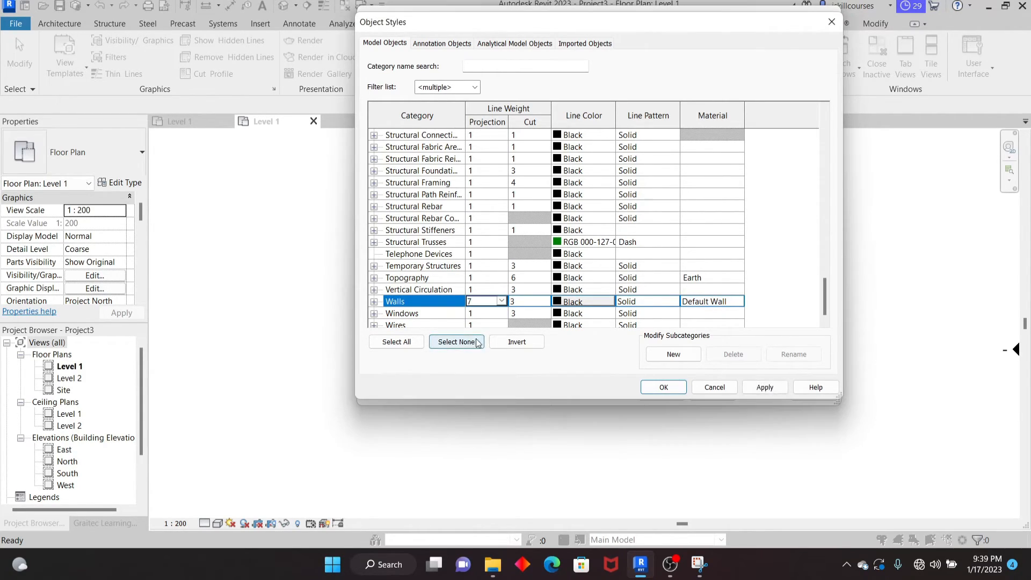
pyautogui.click(765, 387)
pyautogui.click(662, 387)
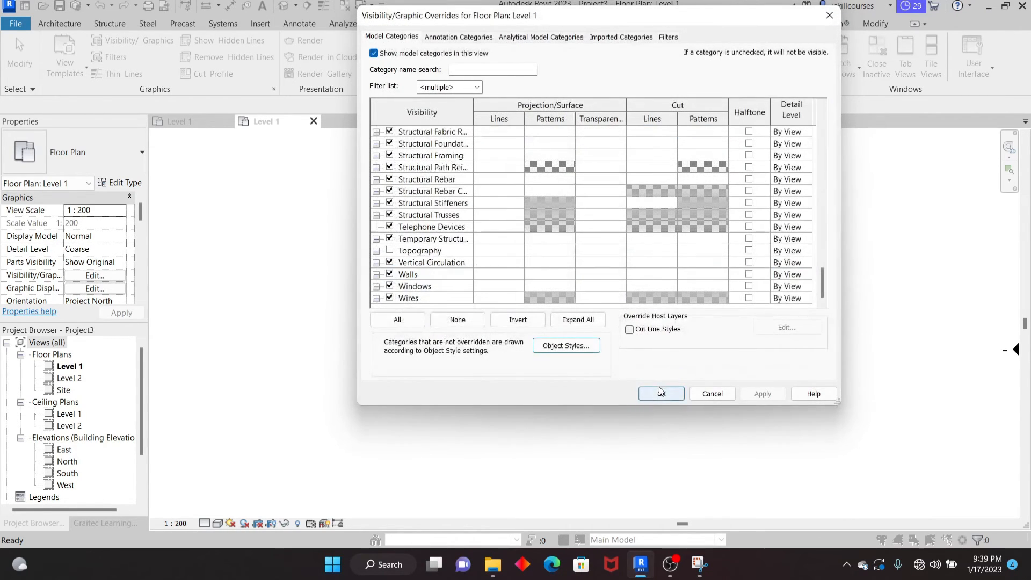
pyautogui.click(661, 394)
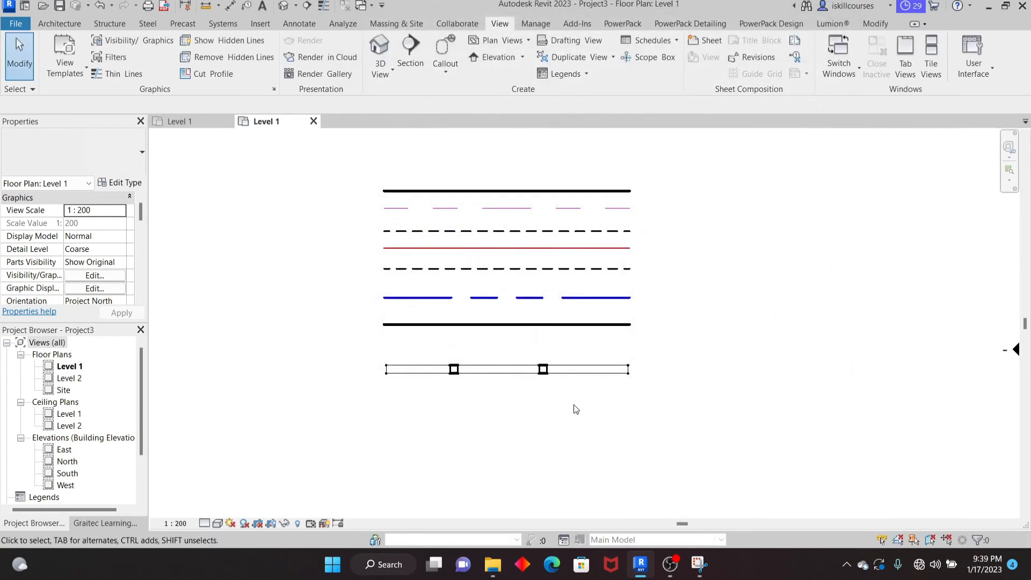
# Inspect the wall and window line thickness up close and set the Level 1 view's detail level to Fine.
pyautogui.scroll(8, 424, 385)
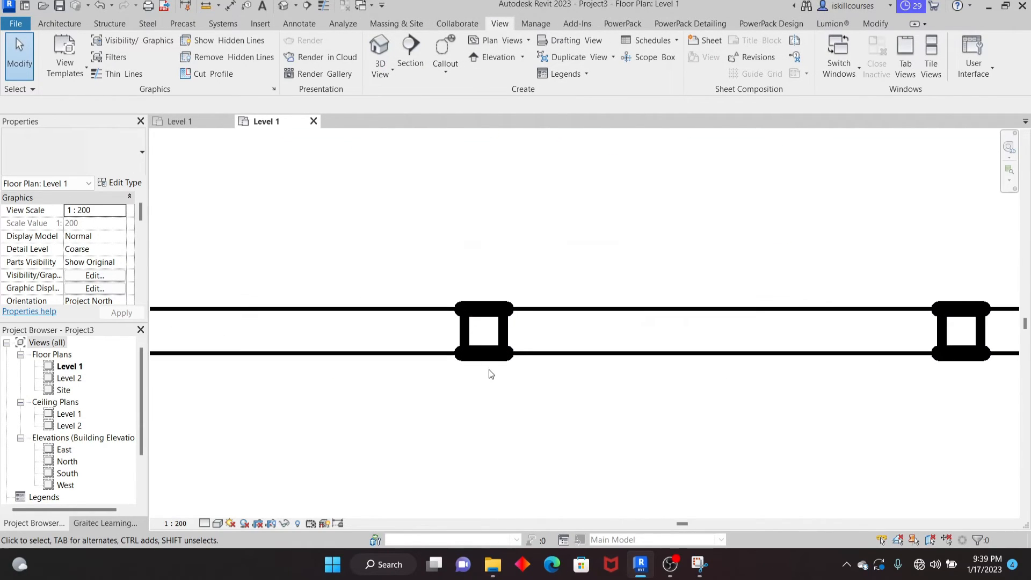
pyautogui.scroll(-4, 489, 371)
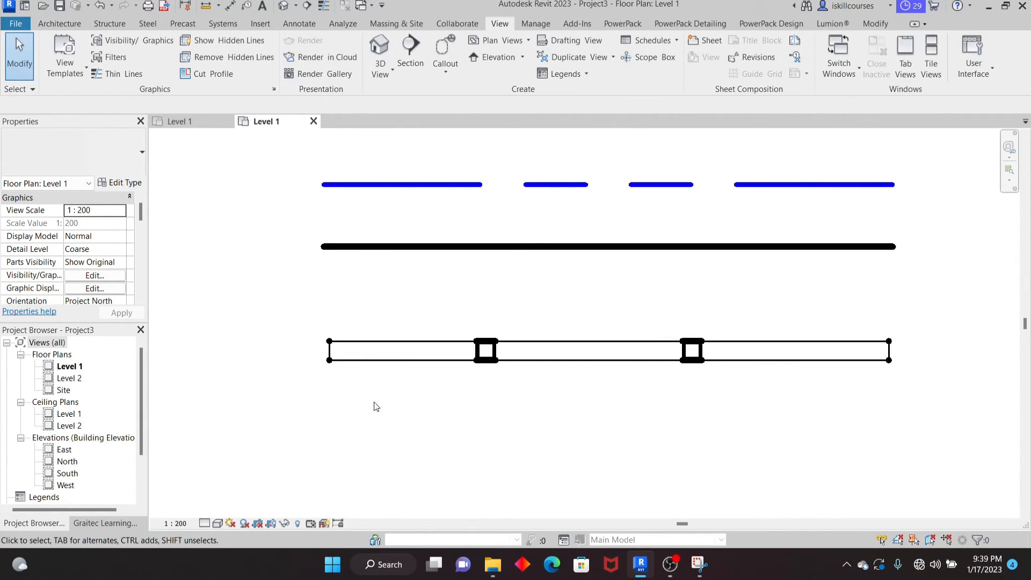
pyautogui.click(205, 522)
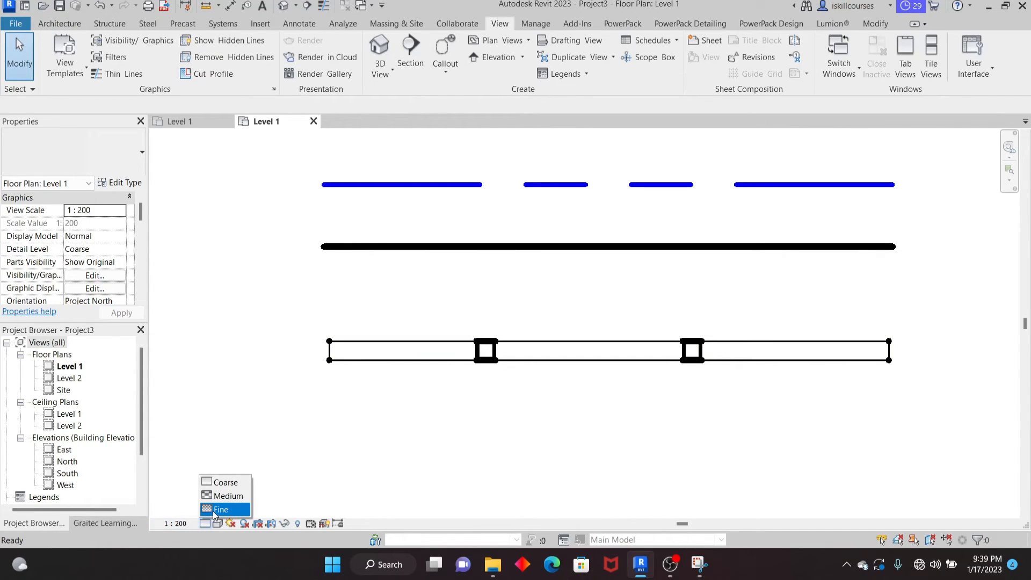
pyautogui.click(213, 510)
pyautogui.scroll(3, 460, 370)
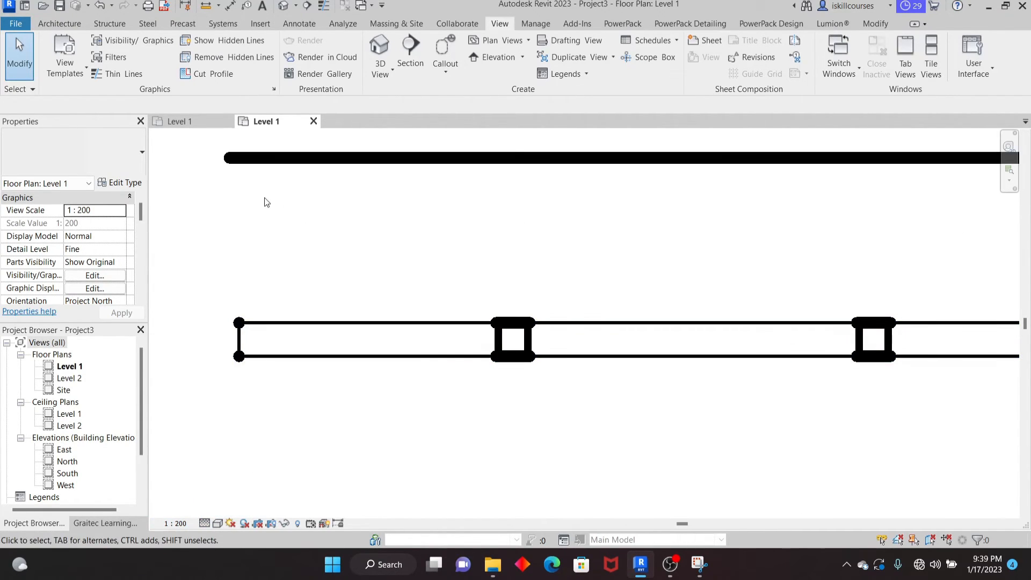
# Toggle Thin Lines repeatedly to compare how the wall, windows and line styles display.
pyautogui.click(323, 6)
pyautogui.click(323, 6)
pyautogui.click(323, 6)
pyautogui.scroll(-4, 397, 376)
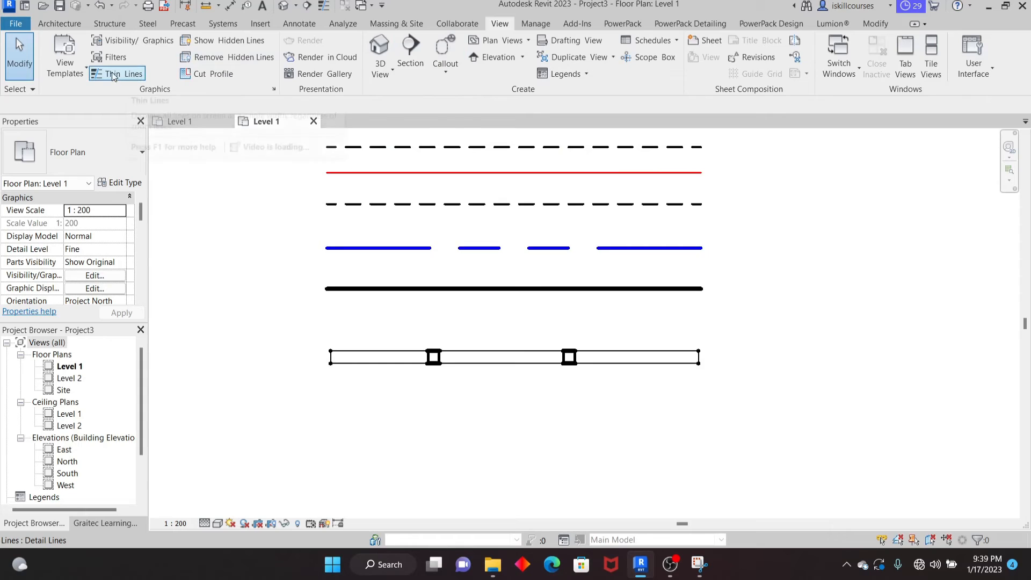
# Reopen Object Styles for the model objects and set the Walls projection line weight to 1.
pyautogui.click(536, 25)
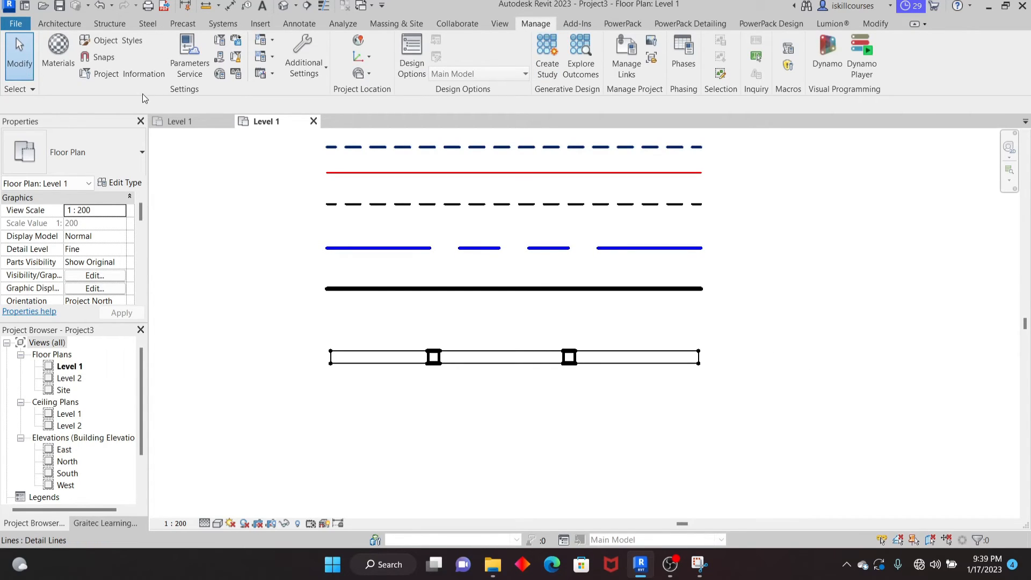
pyautogui.click(111, 41)
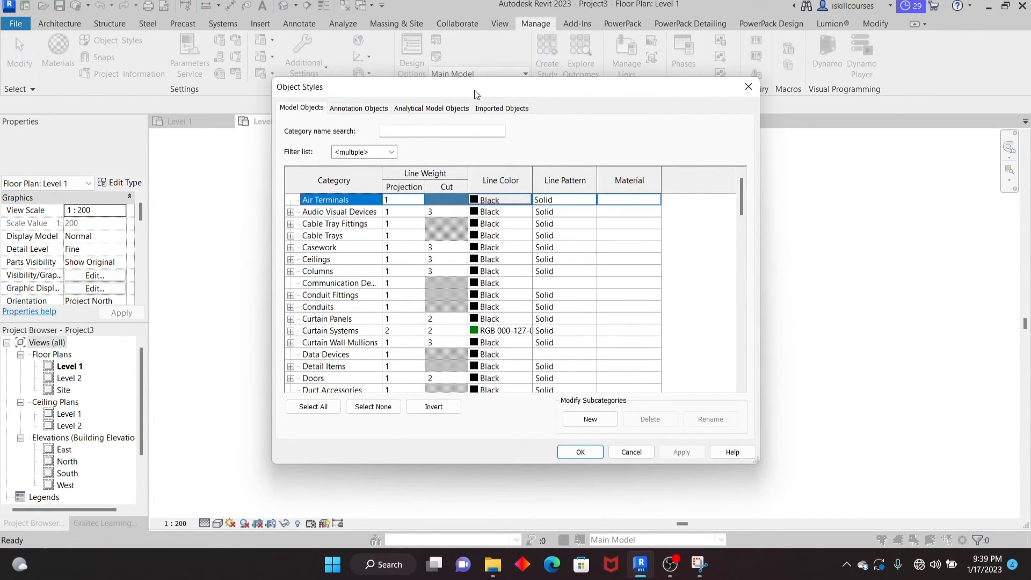
pyautogui.moveTo(474, 89); pyautogui.dragTo(581, 40)
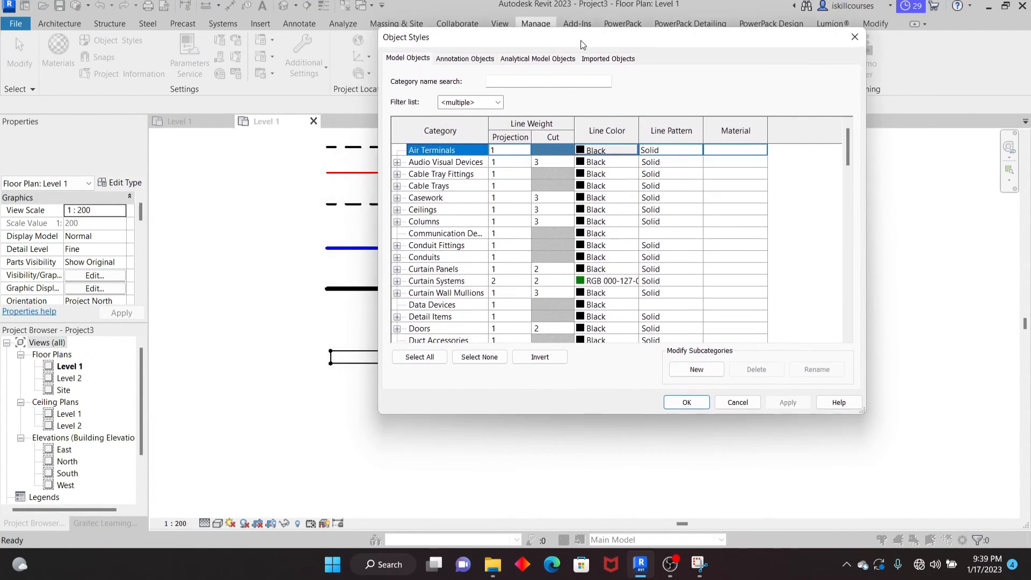
pyautogui.click(404, 59)
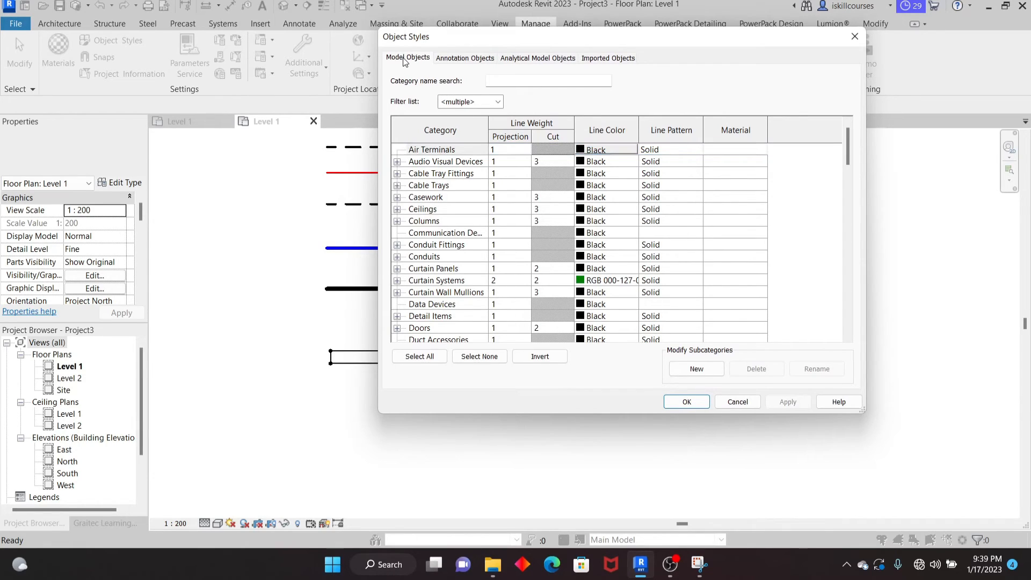
pyautogui.click(435, 210)
pyautogui.press('w')
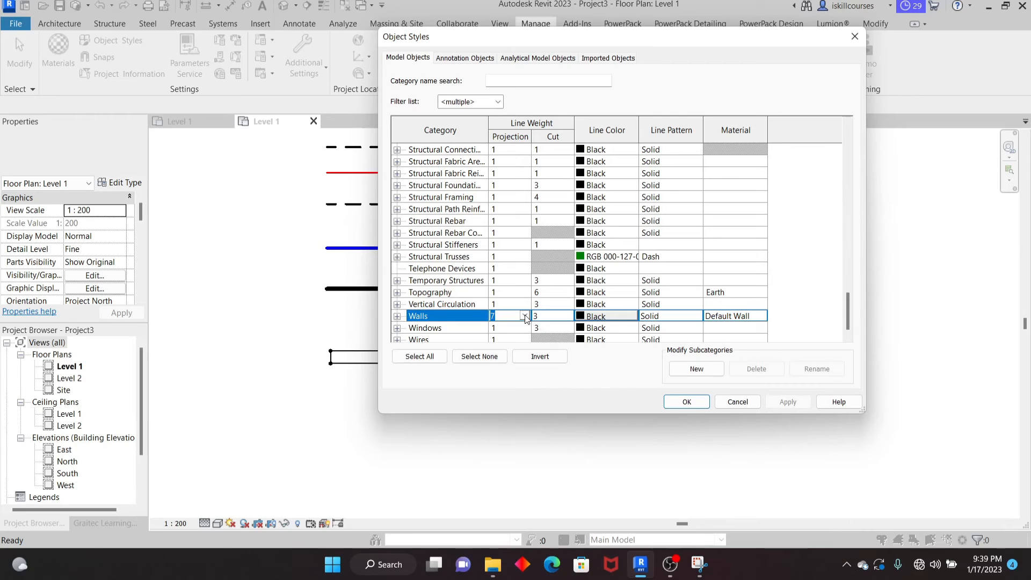
pyautogui.click(526, 319)
pyautogui.moveTo(524, 352); pyautogui.dragTo(525, 334)
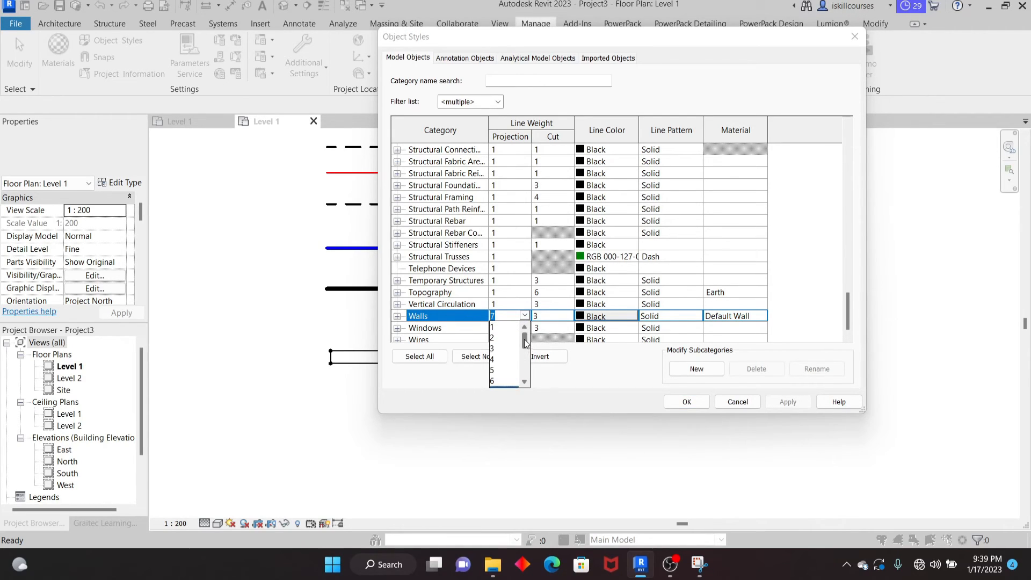
pyautogui.click(499, 329)
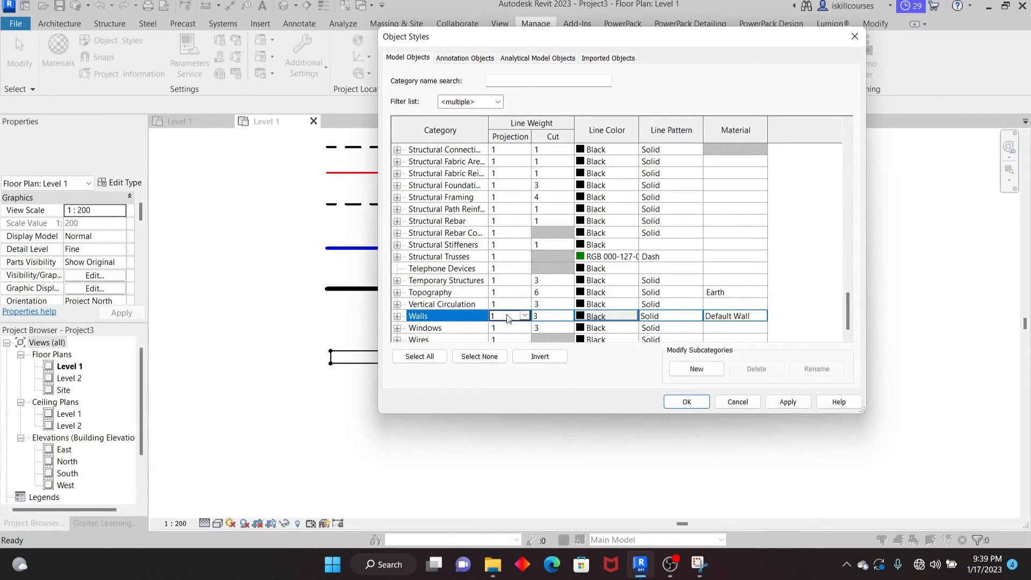
# Set the Walls cut line weight to 4 in Object Styles and apply the change.
pyautogui.click(571, 319)
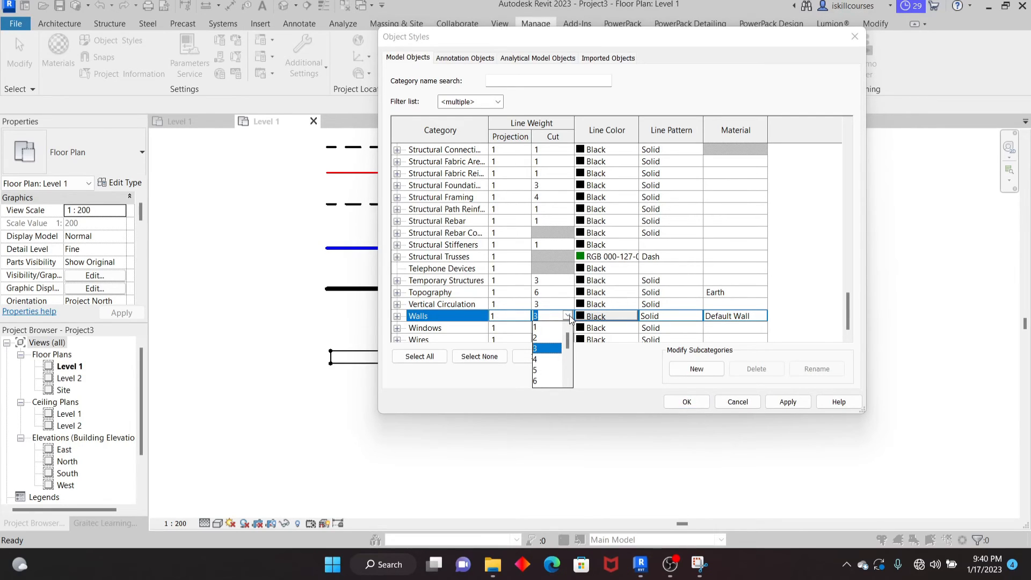
pyautogui.moveTo(568, 340)
pyautogui.mouseDown()
pyautogui.moveTo(567, 373)
pyautogui.moveTo(568, 350)
pyautogui.mouseUp()
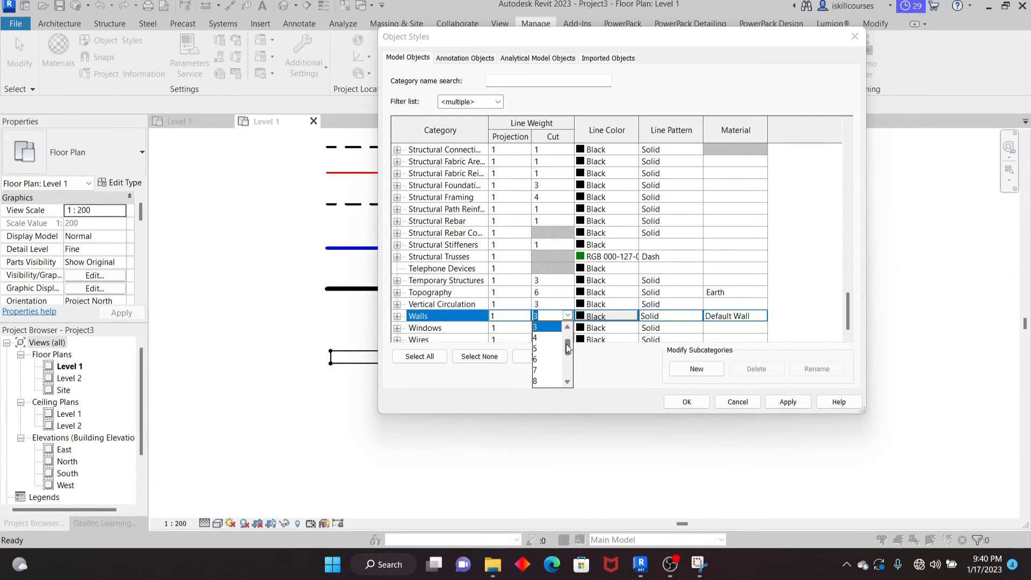
pyautogui.click(540, 337)
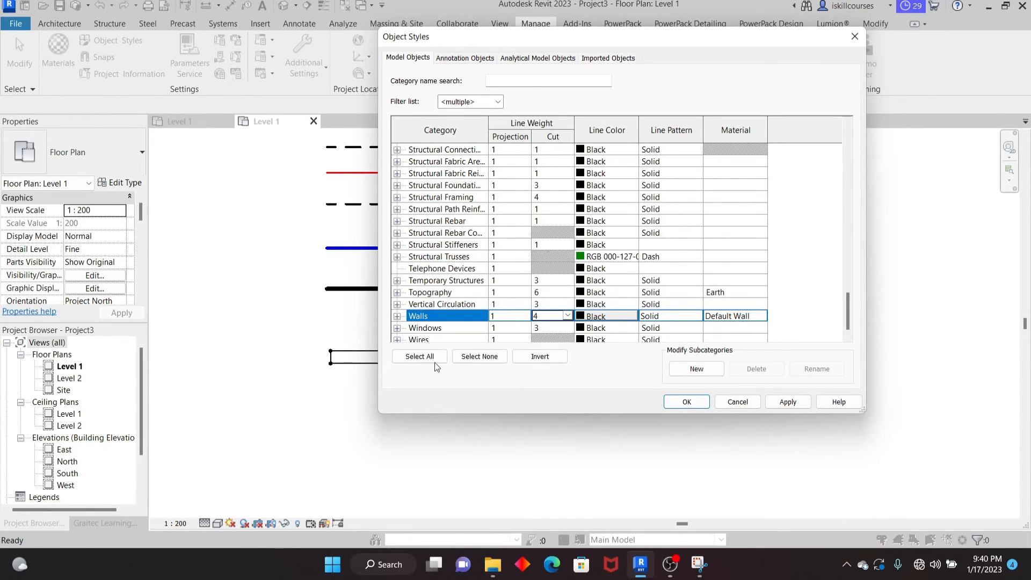
pyautogui.click(787, 402)
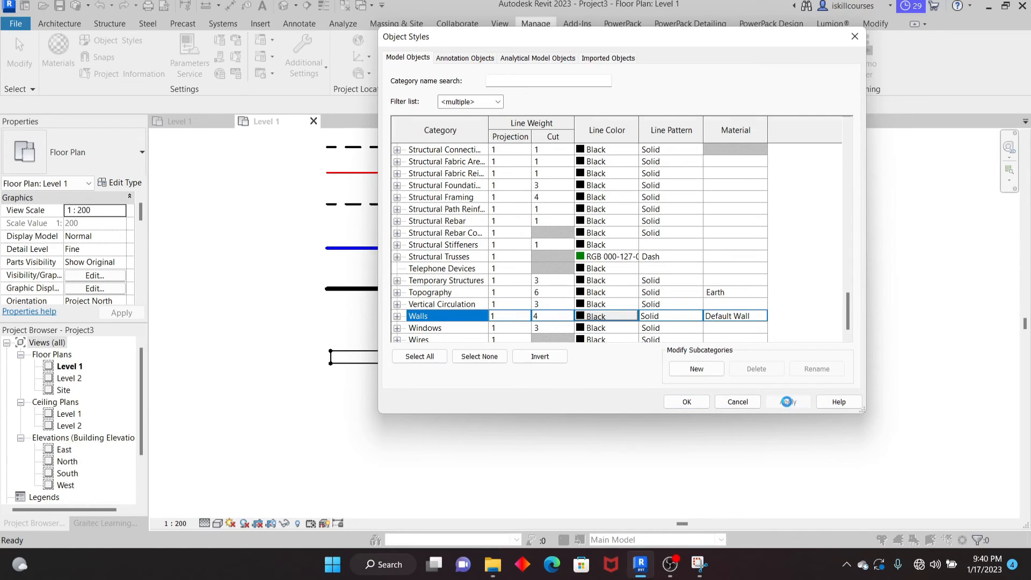
# Close Object Styles and examine the wall's line thickness against the windows and sample lines in the Level 1 plan.
pyautogui.click(686, 402)
pyautogui.scroll(5, 391, 361)
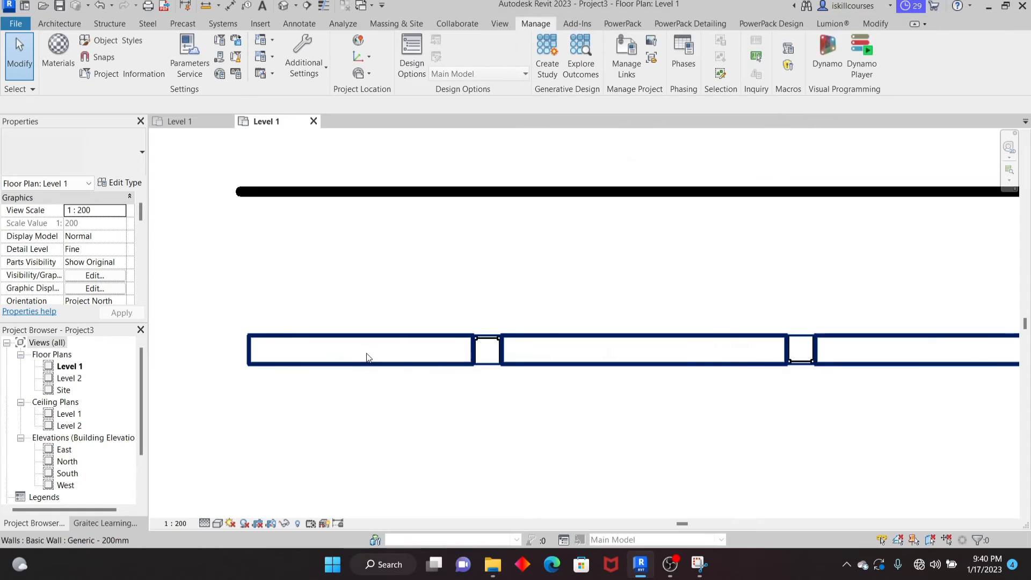
pyautogui.scroll(-4, 370, 370)
pyautogui.scroll(4, 344, 357)
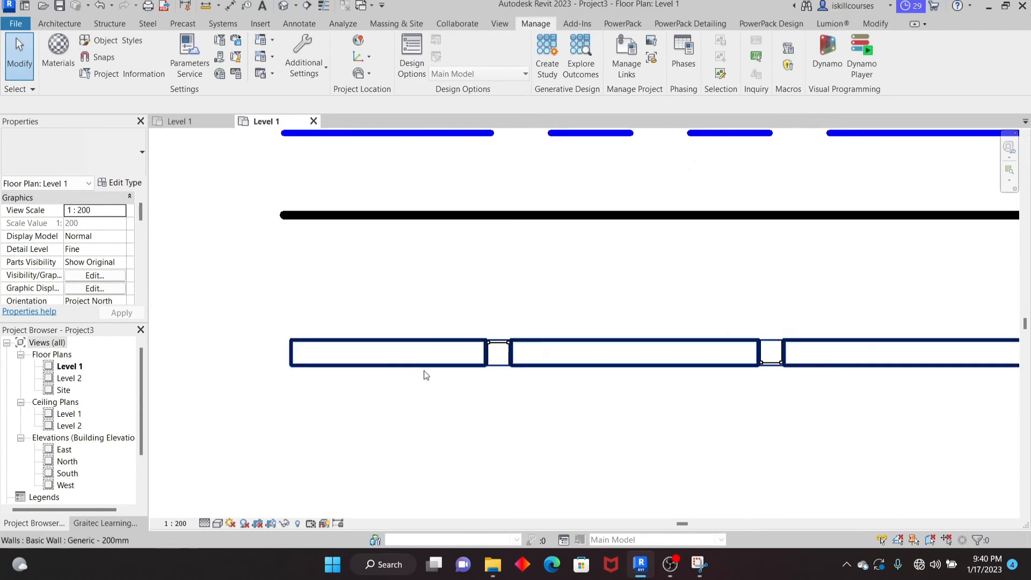
pyautogui.scroll(-3, 430, 365)
pyautogui.scroll(-1, 421, 299)
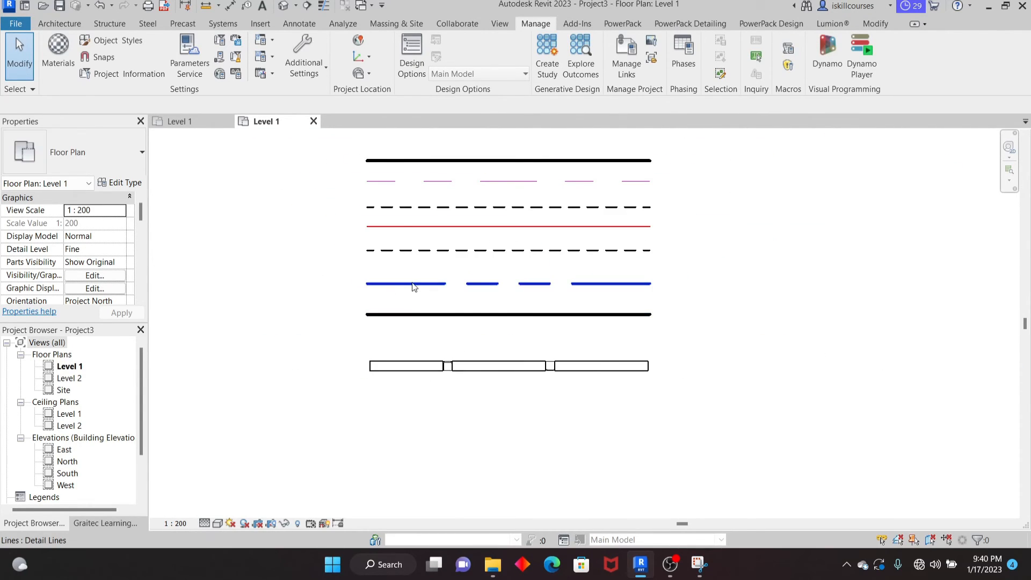
pyautogui.scroll(2, 472, 400)
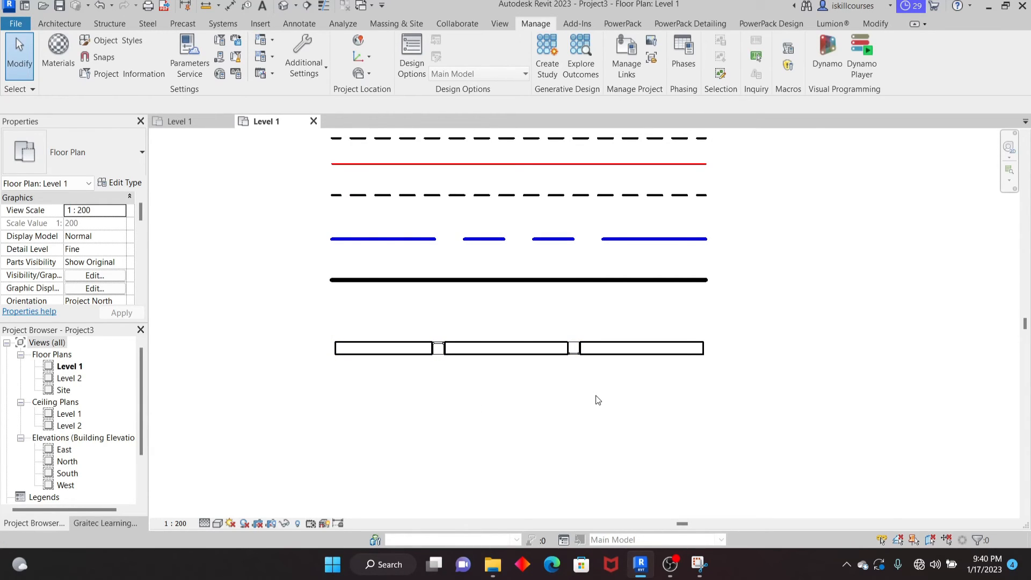
# Reopen Object Styles for the model objects, set the Walls cut line weight to 6 and apply it.
pyautogui.click(115, 41)
pyautogui.scroll(-3, 565, 297)
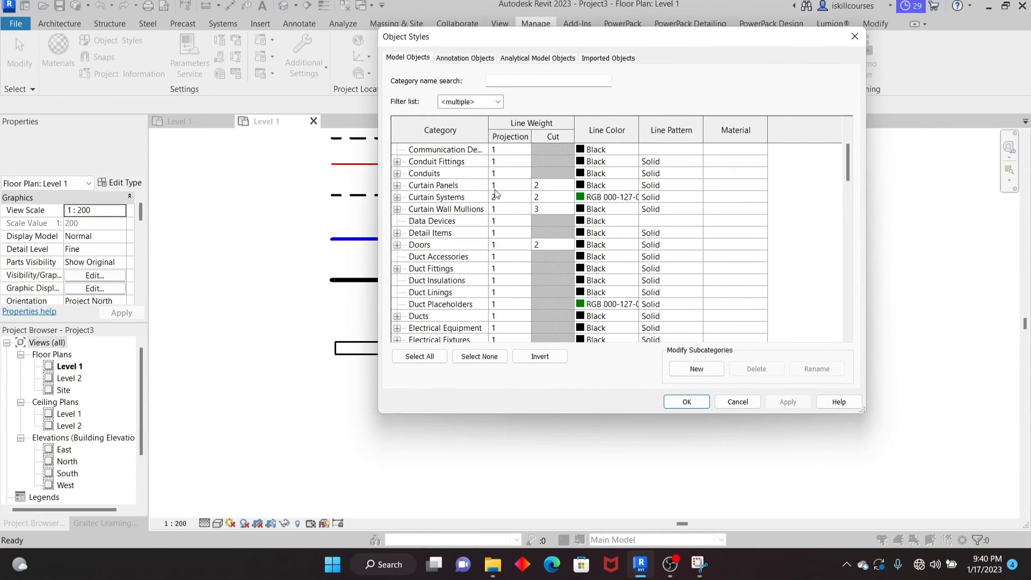
pyautogui.scroll(-2, 497, 215)
pyautogui.click(434, 245)
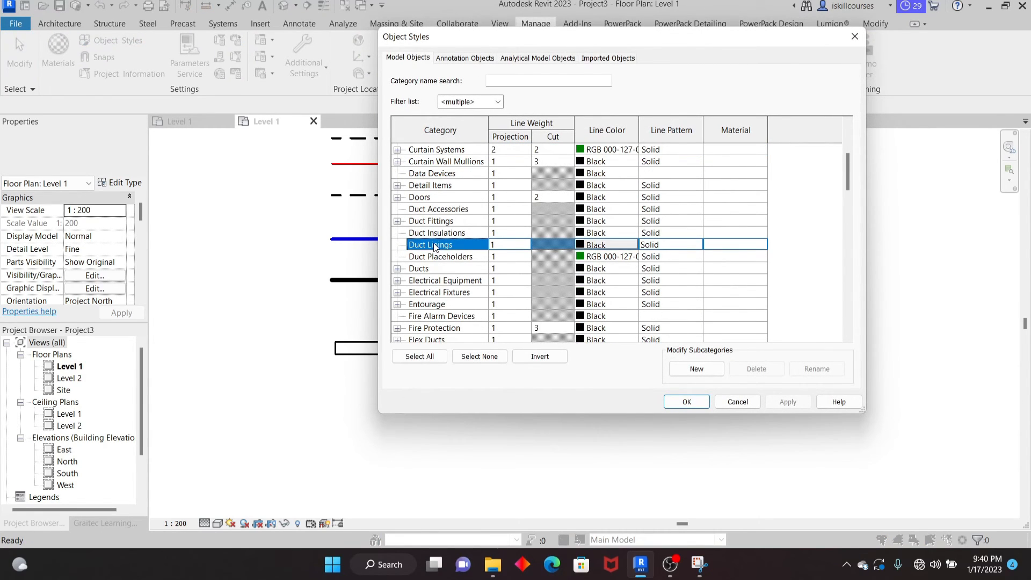
pyautogui.press('w')
pyautogui.click(563, 304)
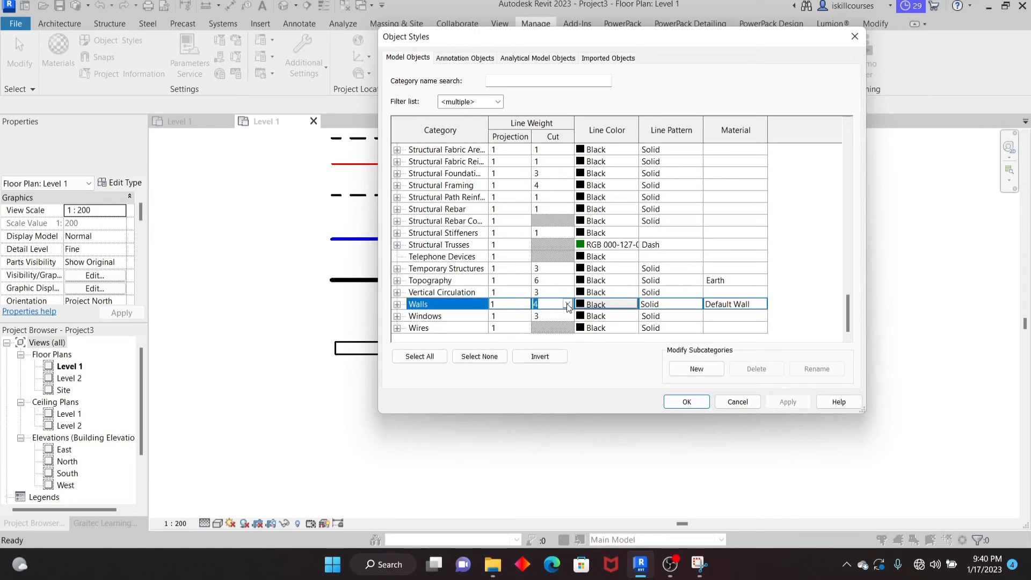
pyautogui.click(567, 305)
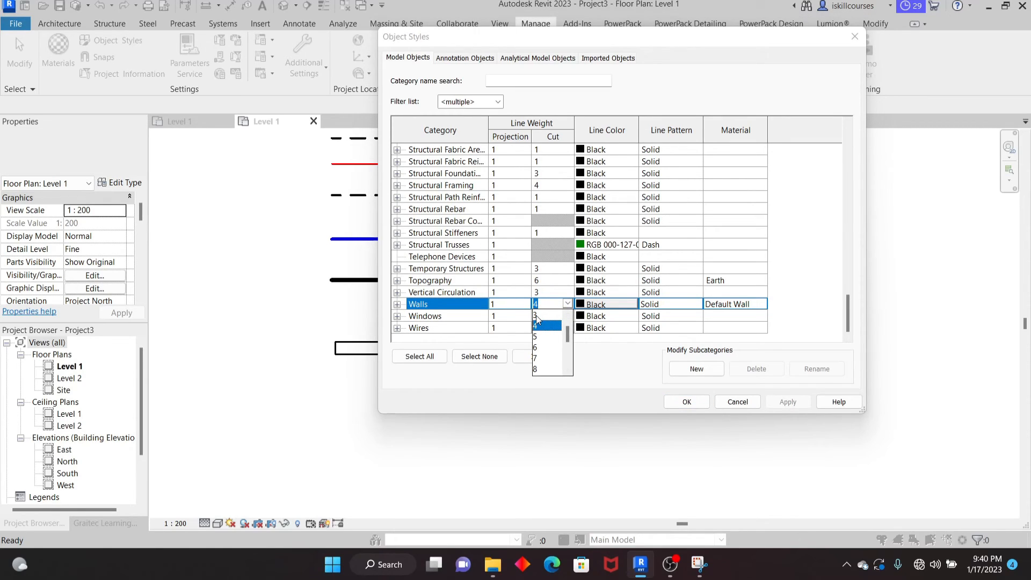
pyautogui.click(535, 347)
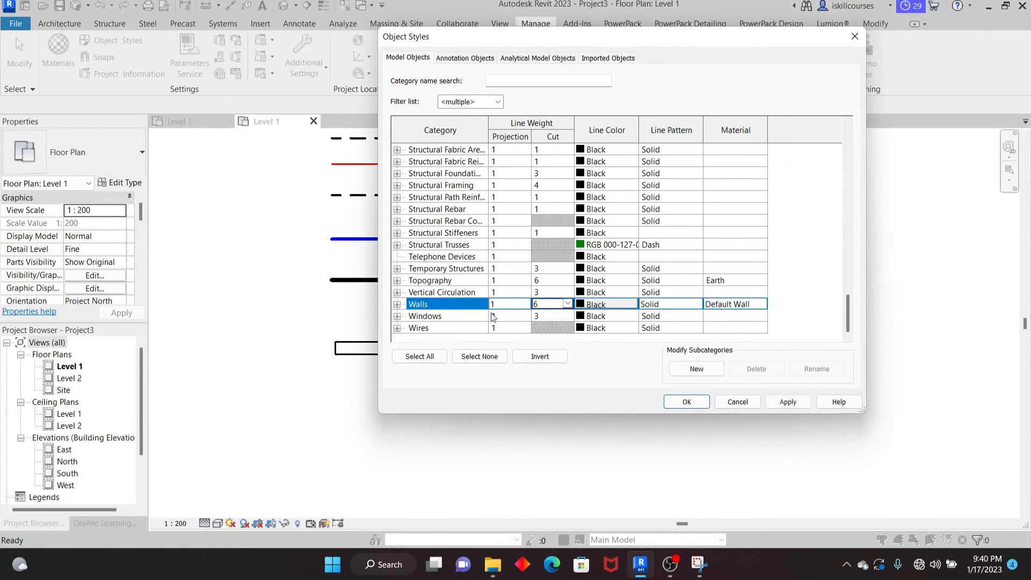
pyautogui.click(790, 402)
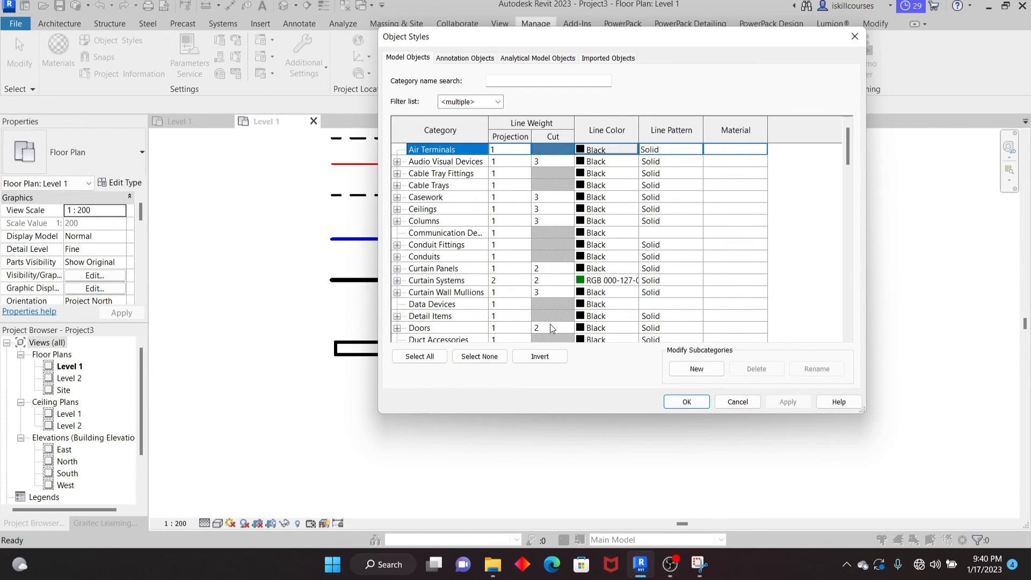
# Set the Walls line color to Blue in Object Styles, apply it and check the wall in the plan.
pyautogui.click(428, 280)
pyautogui.press('w')
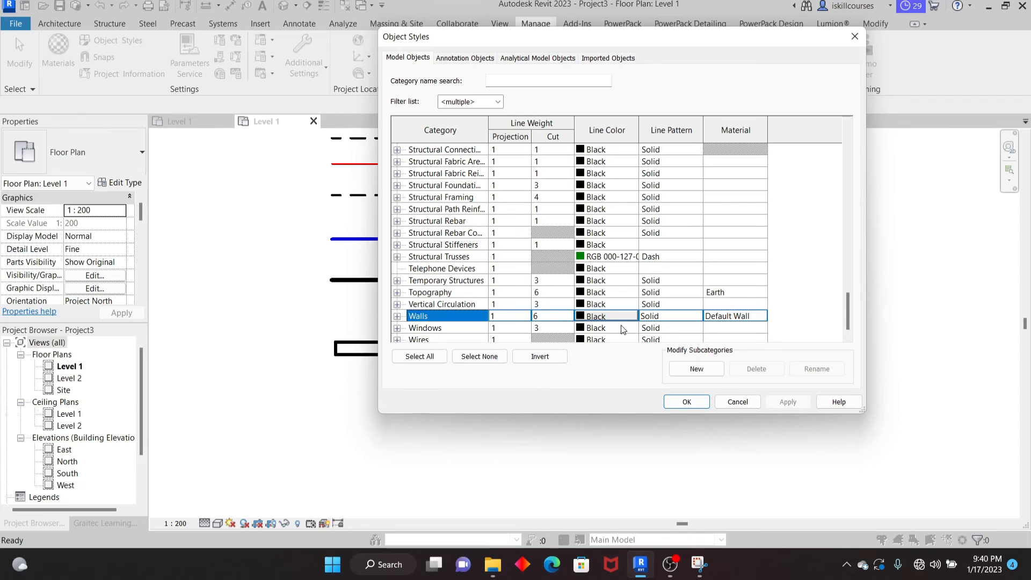
pyautogui.click(580, 318)
pyautogui.click(571, 237)
pyautogui.click(671, 340)
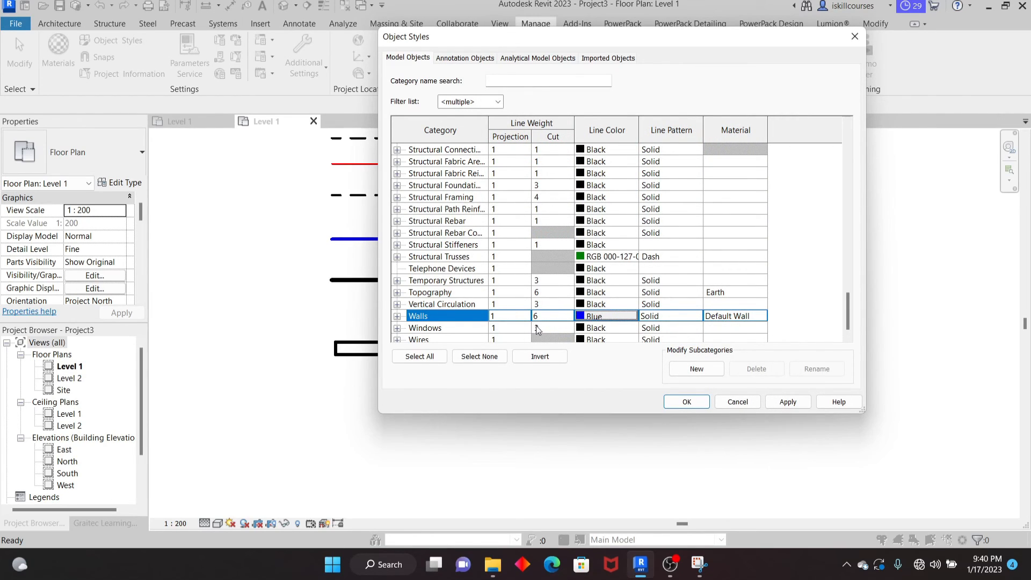
pyautogui.click(806, 404)
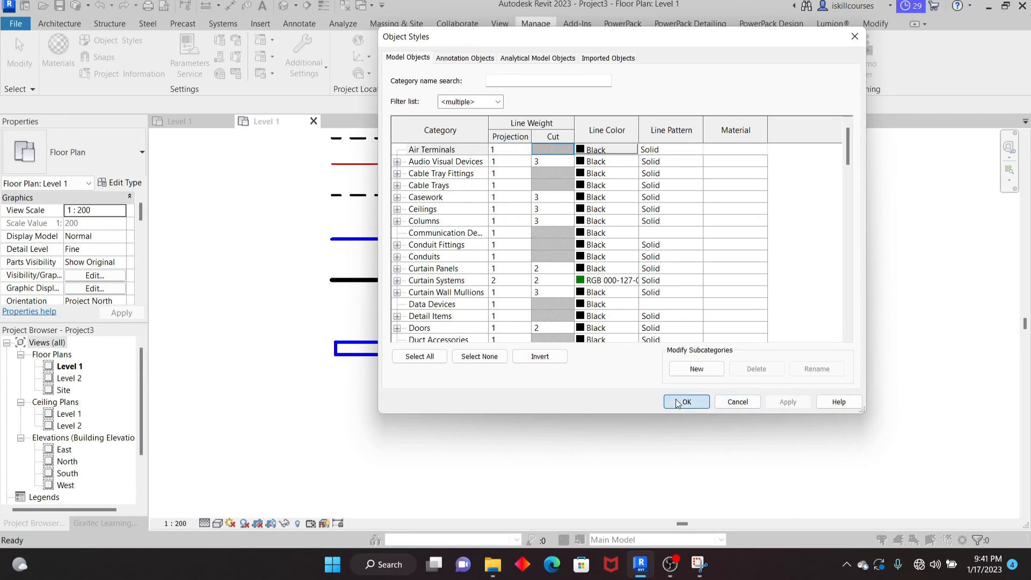
pyautogui.click(686, 402)
pyautogui.scroll(2, 394, 364)
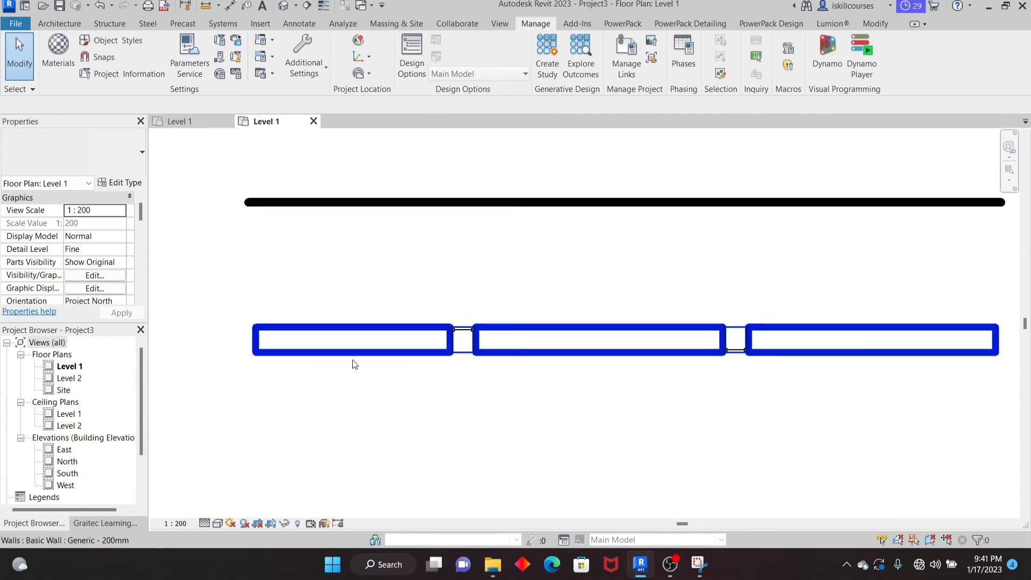
pyautogui.scroll(-3, 442, 410)
pyautogui.scroll(-2, 473, 380)
pyautogui.scroll(4, 444, 302)
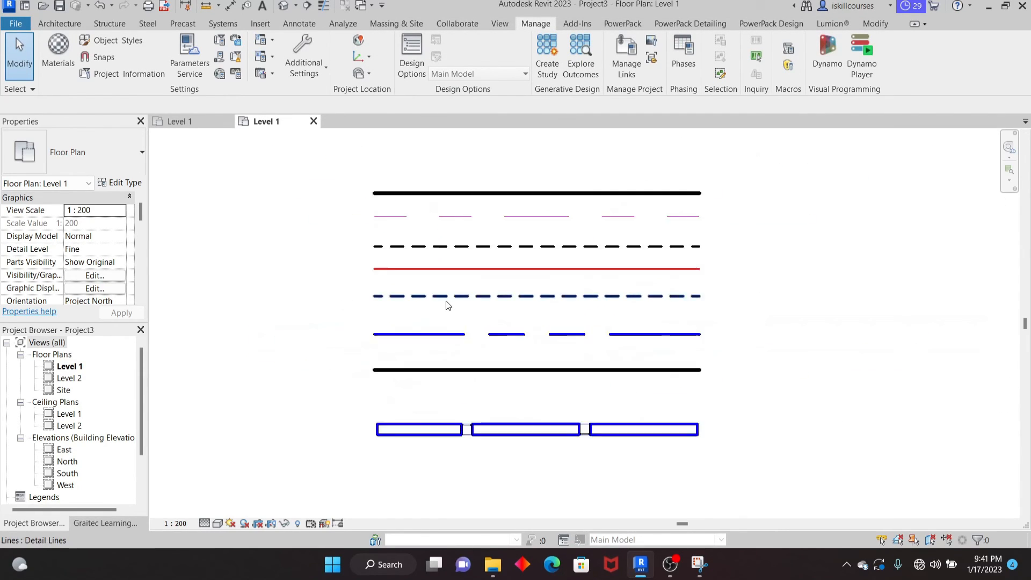
pyautogui.scroll(-3, 516, 269)
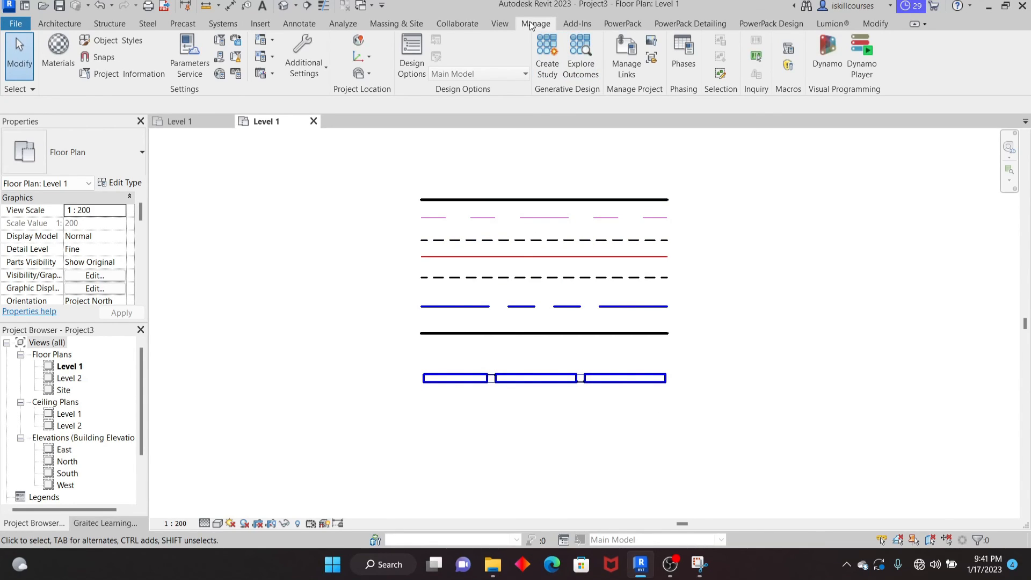
# Review the model line weights table for the different view scales and close it without changes.
pyautogui.click(500, 24)
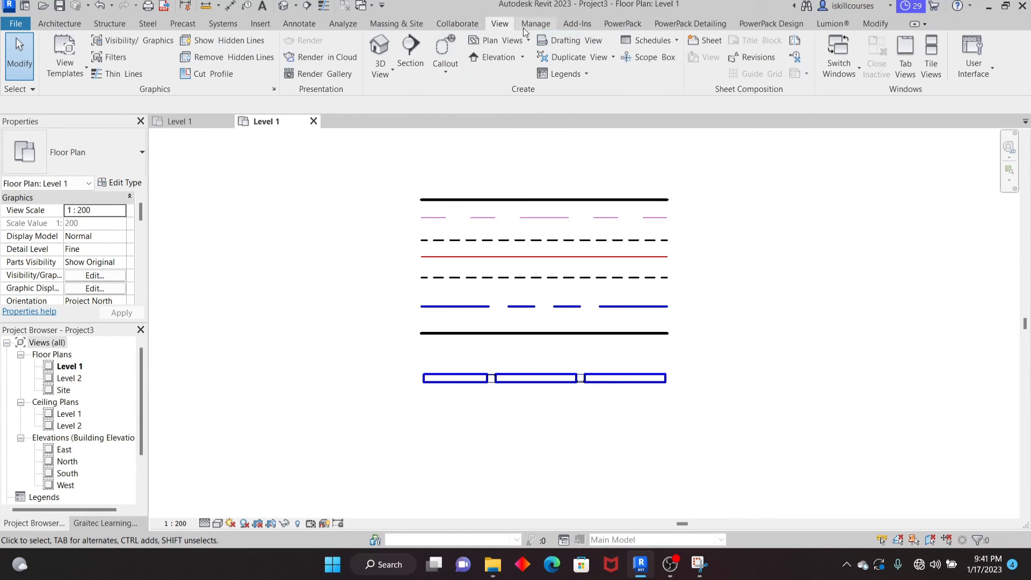
pyautogui.click(532, 25)
pyautogui.click(324, 74)
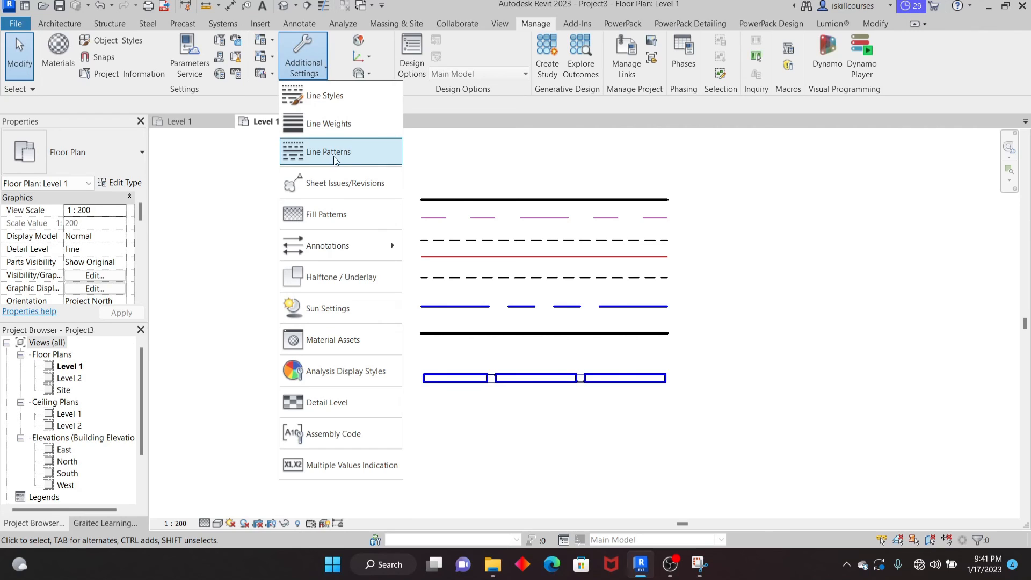
pyautogui.click(325, 124)
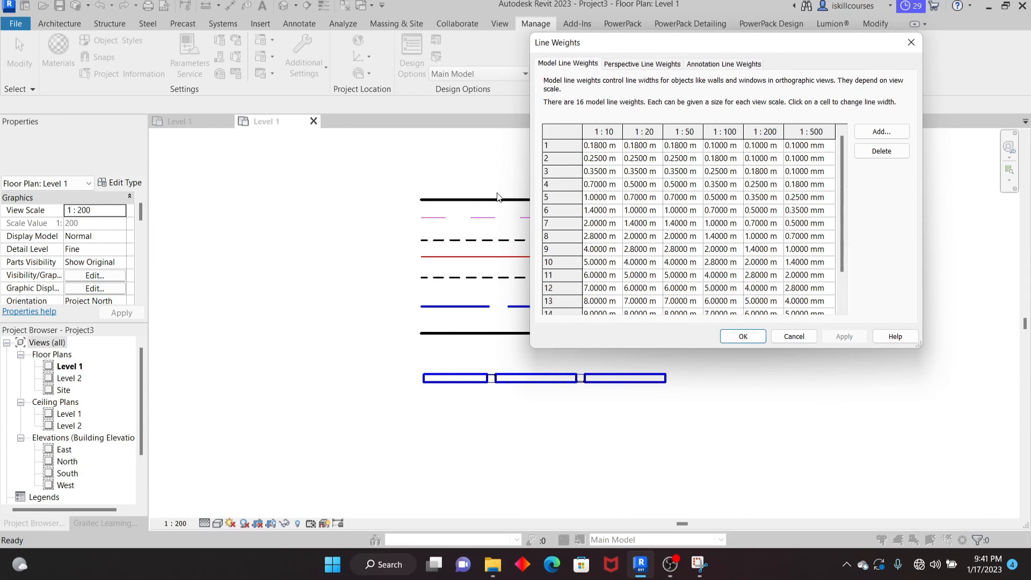
pyautogui.click(910, 42)
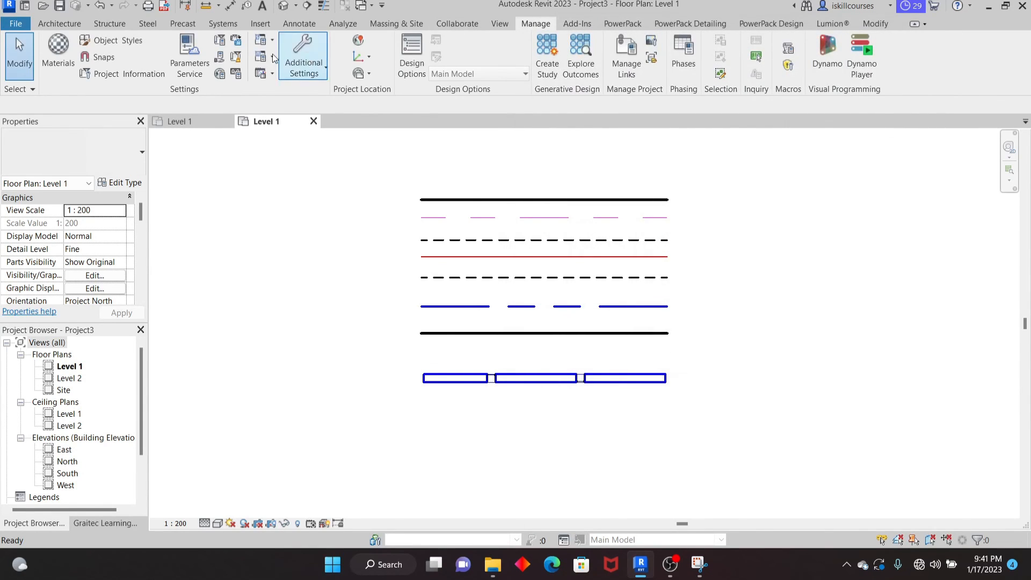
# Set the Walls line pattern to SA in Object Styles, apply the change and close the dialog.
pyautogui.click(115, 42)
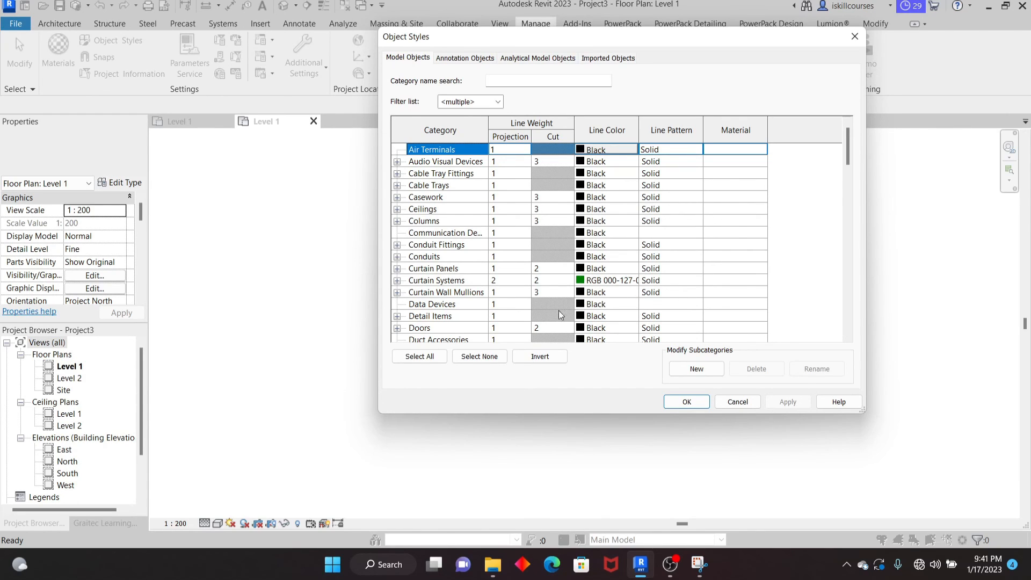
pyautogui.scroll(-1, 561, 307)
pyautogui.click(439, 257)
pyautogui.press('w')
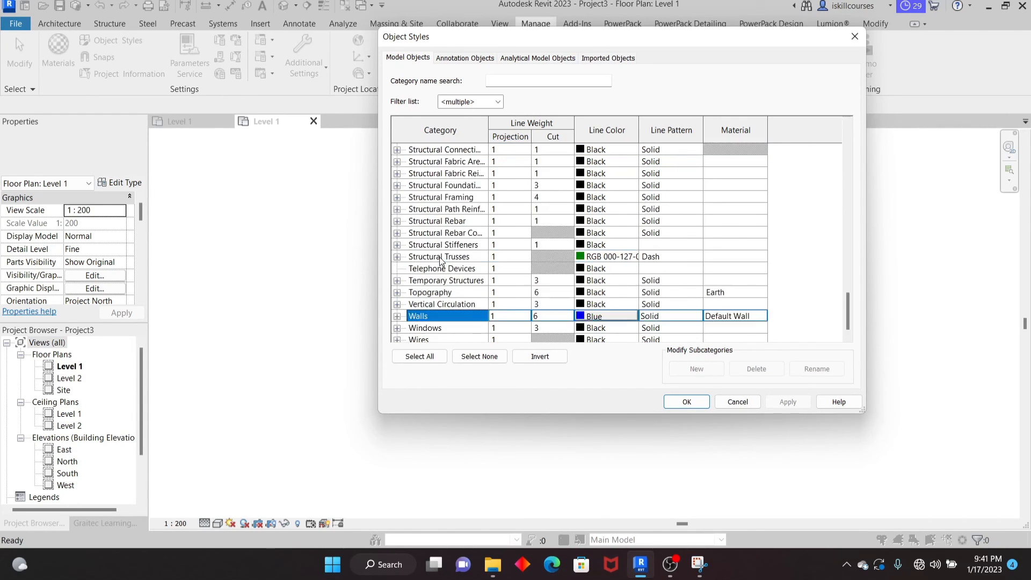
pyautogui.click(696, 320)
pyautogui.click(696, 317)
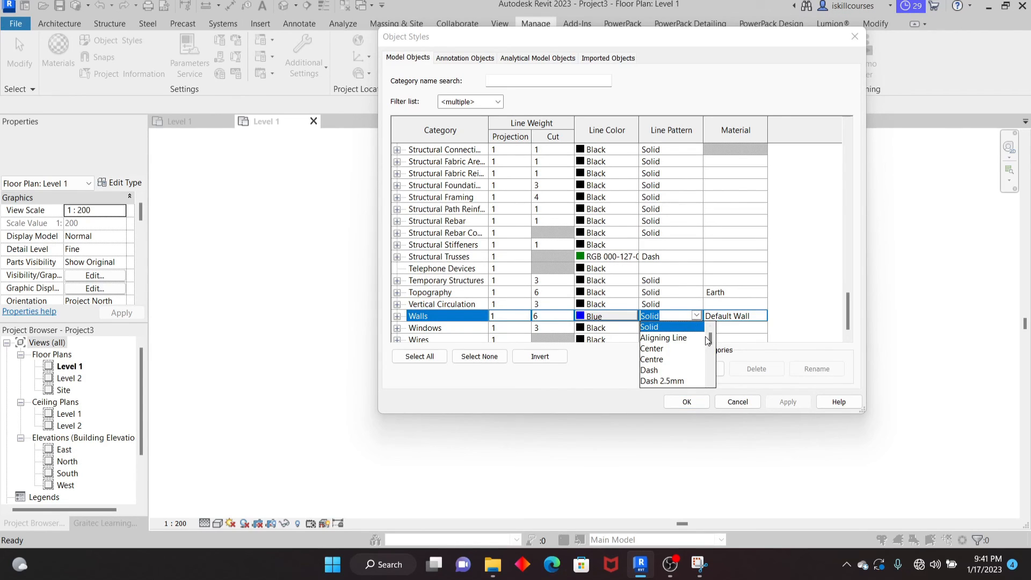
pyautogui.moveTo(708, 341); pyautogui.dragTo(710, 379)
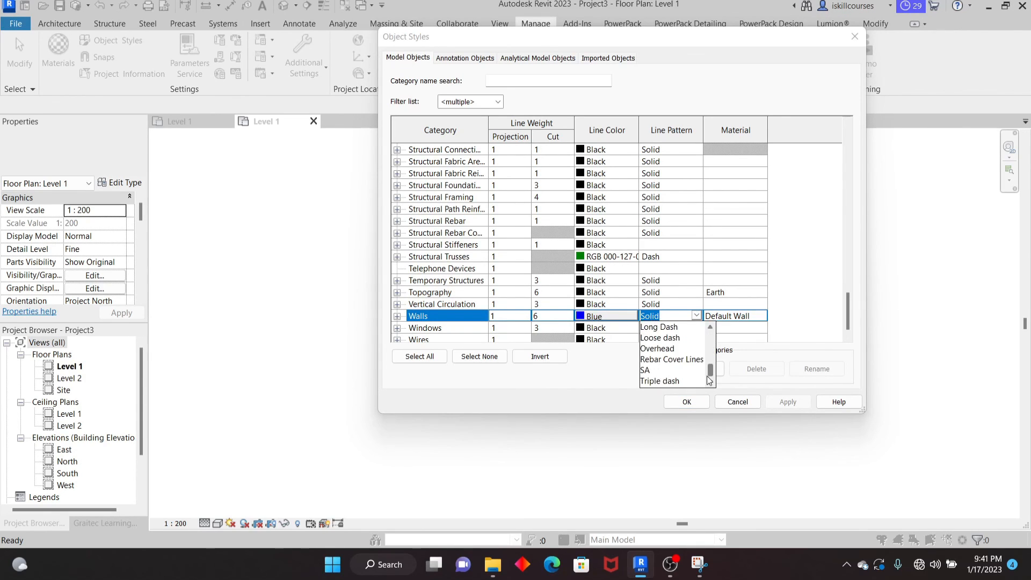
pyautogui.click(646, 371)
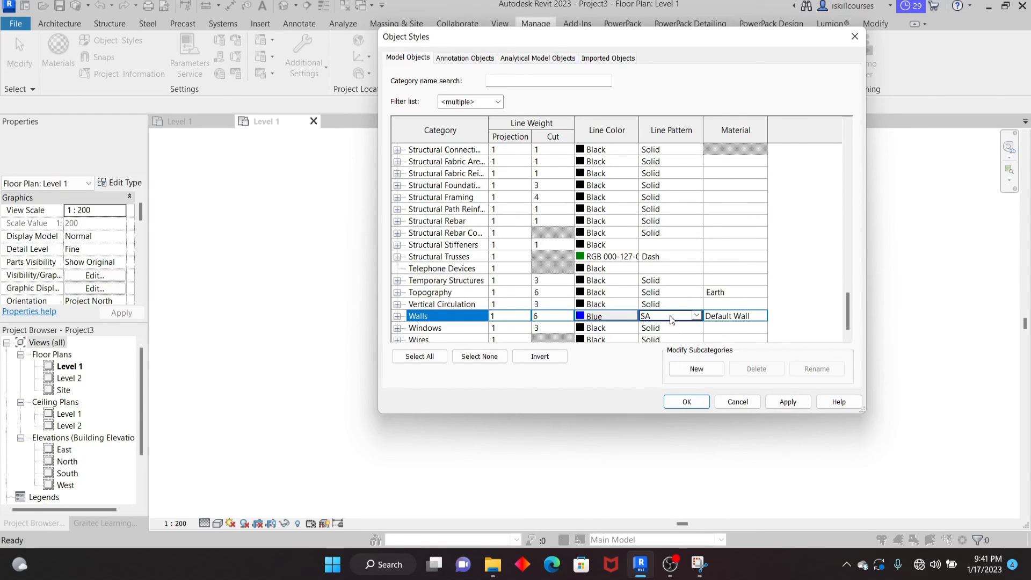
pyautogui.click(788, 401)
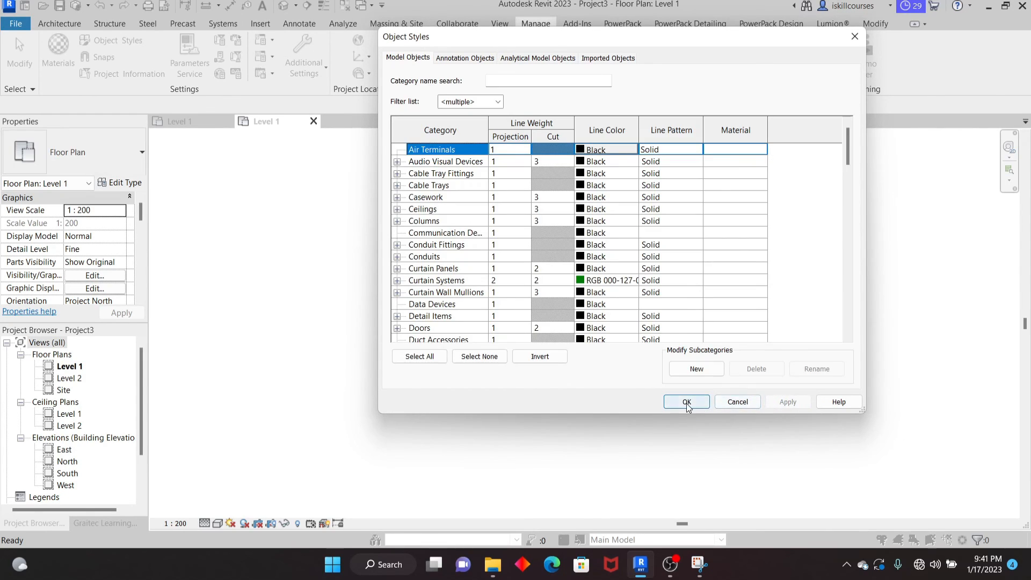
pyautogui.click(686, 402)
# Examine how the wall outline displays compared with the sample detail lines in the Level 1 plan.
pyautogui.scroll(2, 486, 392)
pyautogui.scroll(-4, 473, 382)
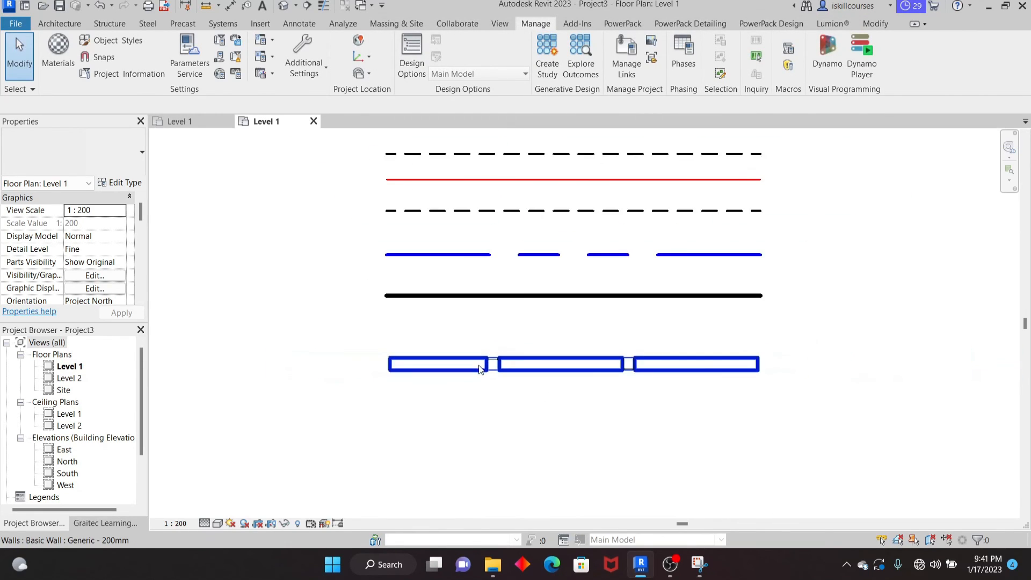
pyautogui.scroll(3, 458, 368)
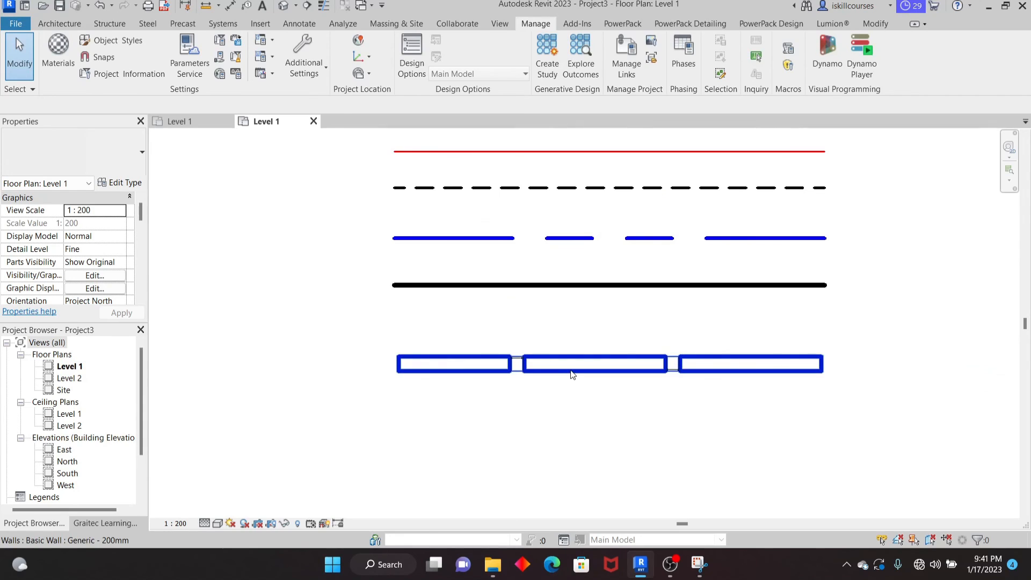
pyautogui.scroll(-4, 511, 392)
pyautogui.scroll(3, 574, 322)
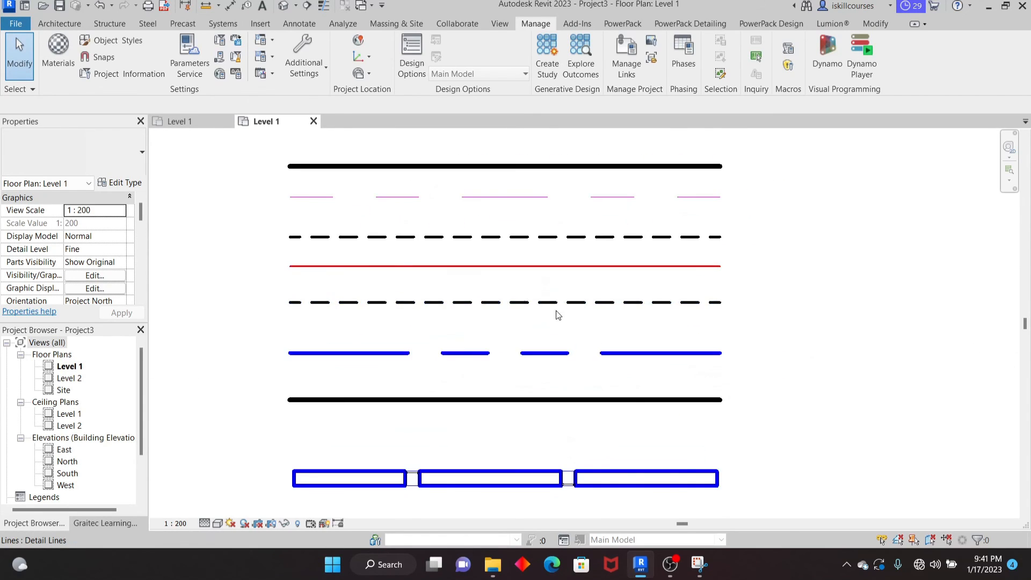
pyautogui.scroll(-1, 559, 310)
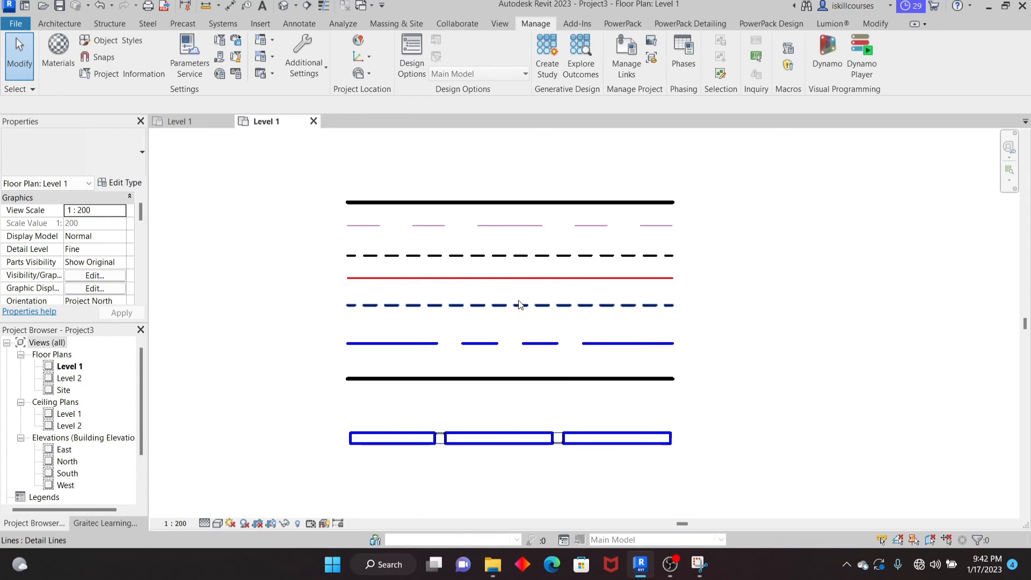
pyautogui.scroll(-1, 519, 301)
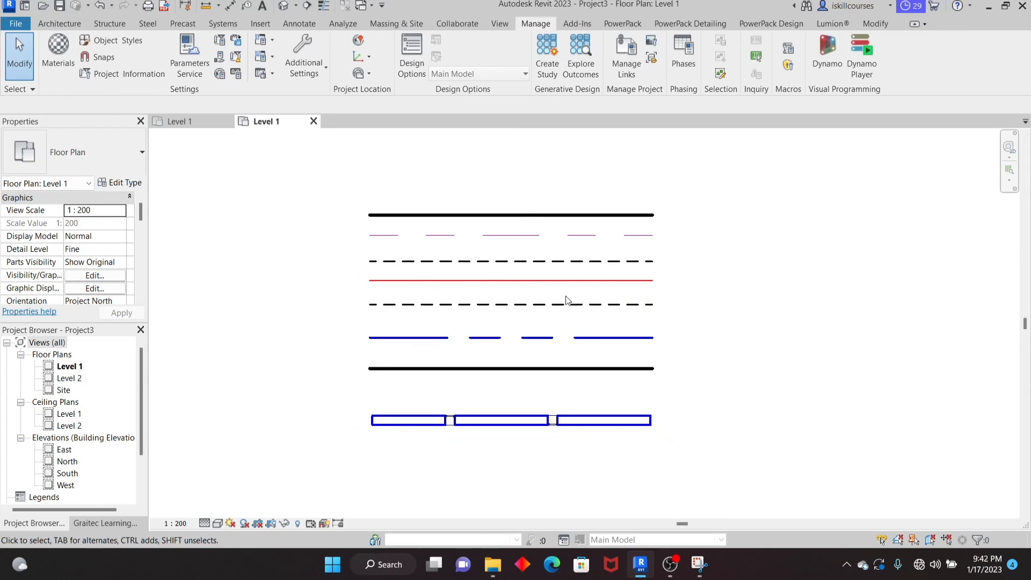
pyautogui.scroll(1, 534, 301)
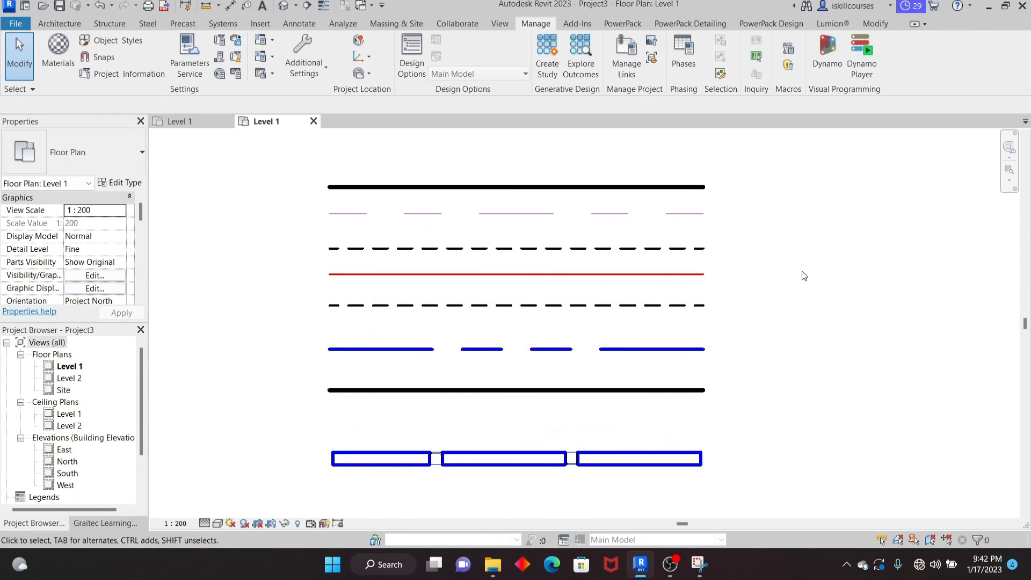